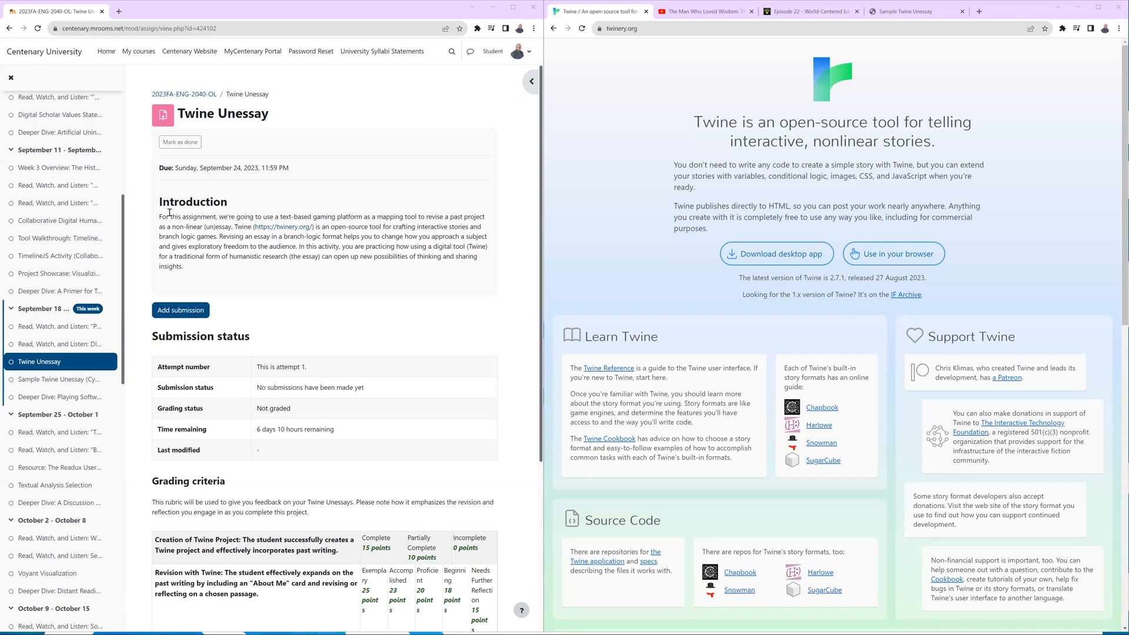
Open the Twine Unessay submission form and review the assignment's Create a Project, Add Past Writing and Revising with Twine sections.
click(183, 312)
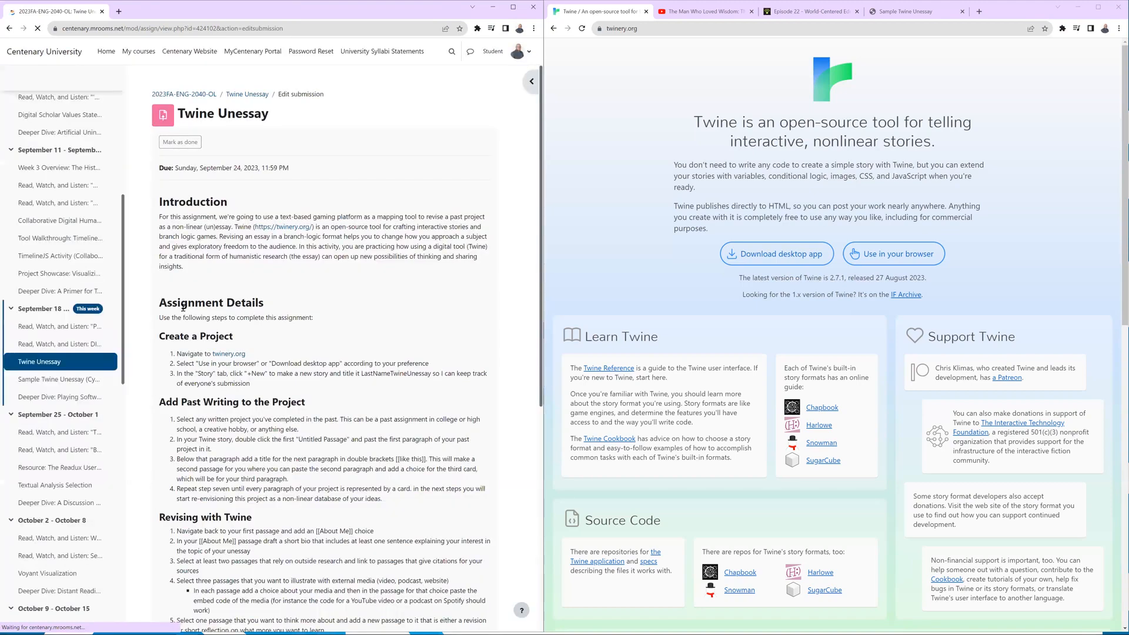
scroll(283, 224, down, 3)
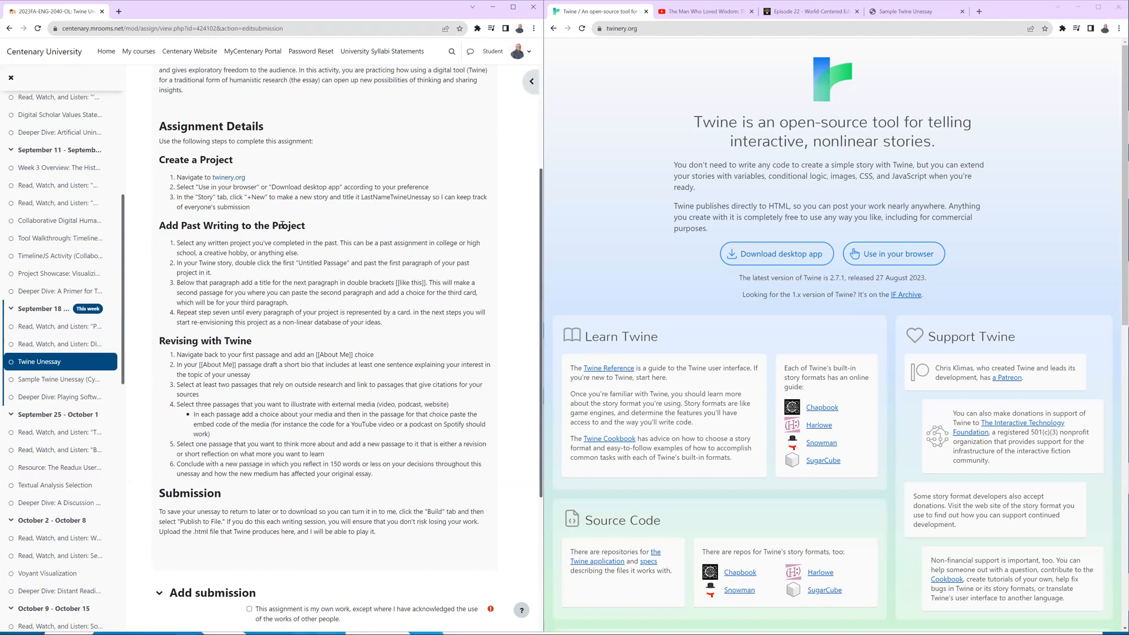
scroll(284, 225, down, 4)
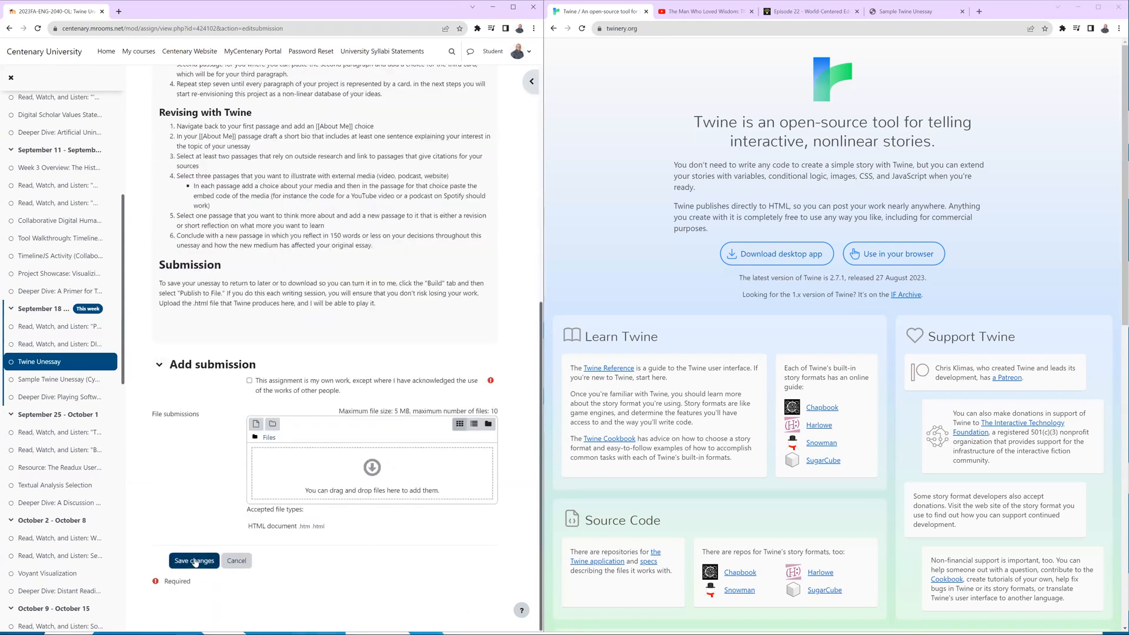
scroll(302, 210, up, 5)
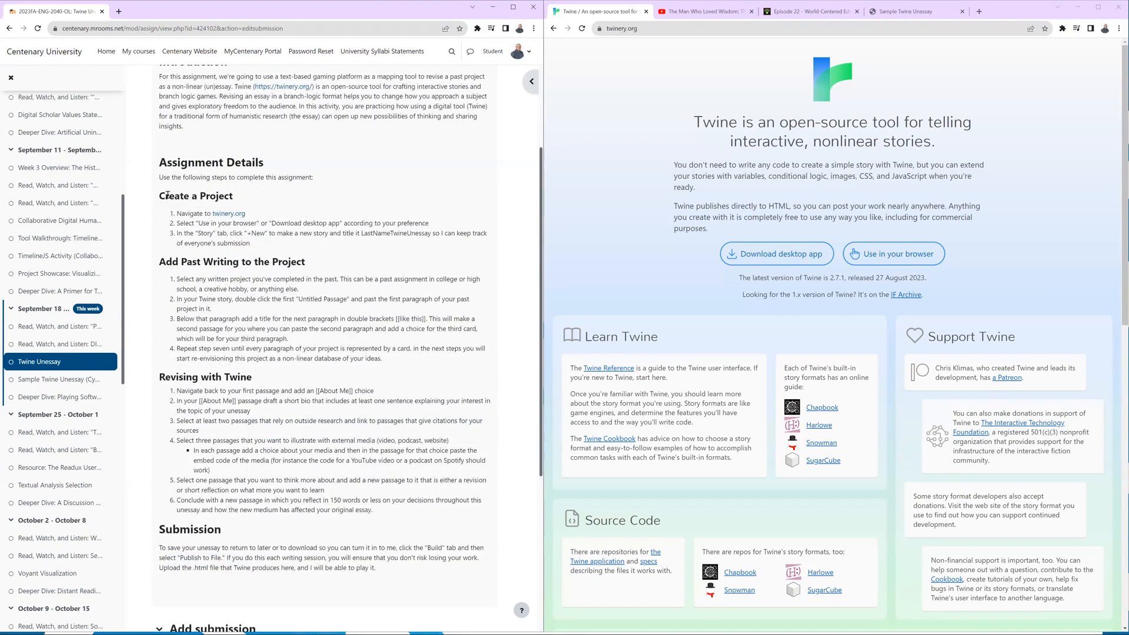
drag(167, 195, 237, 198)
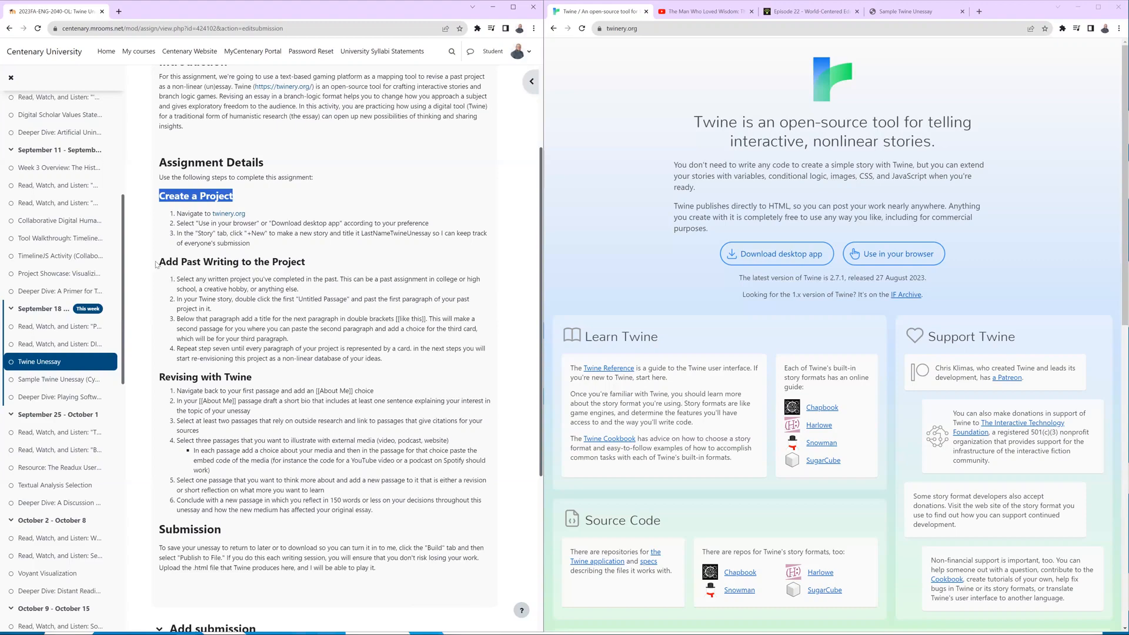
drag(156, 264, 307, 262)
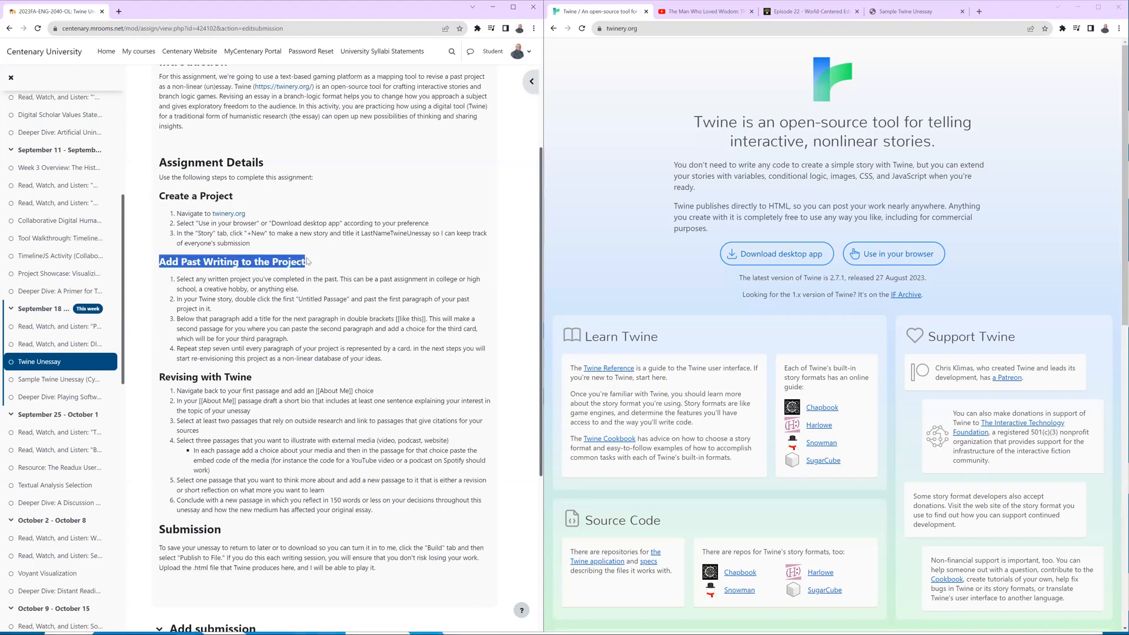
drag(274, 376, 150, 380)
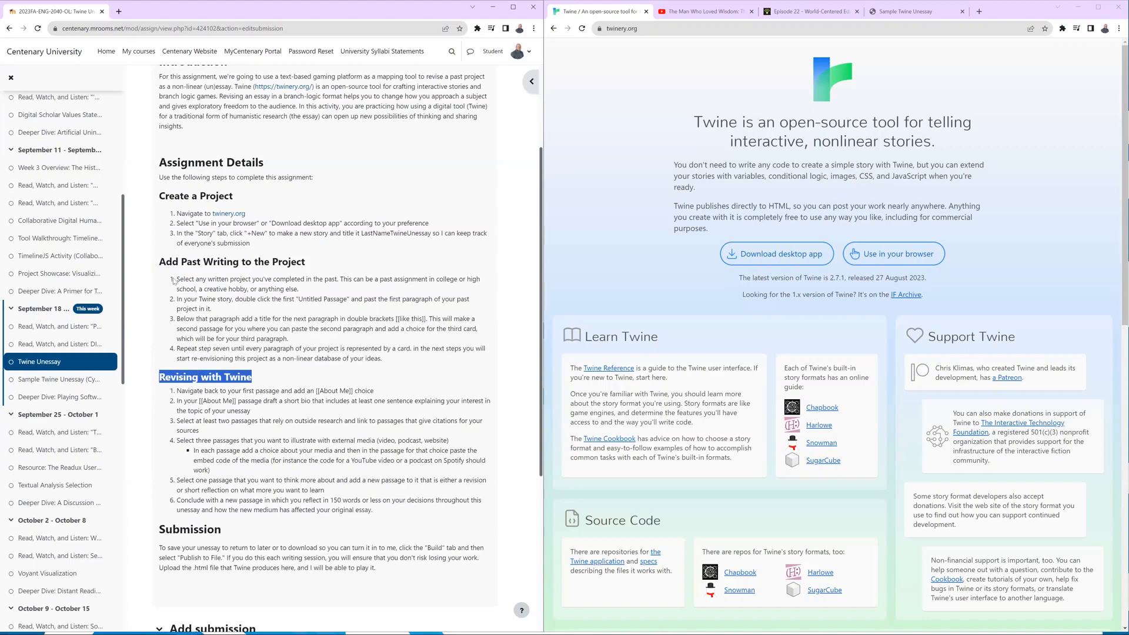
drag(157, 196, 240, 199)
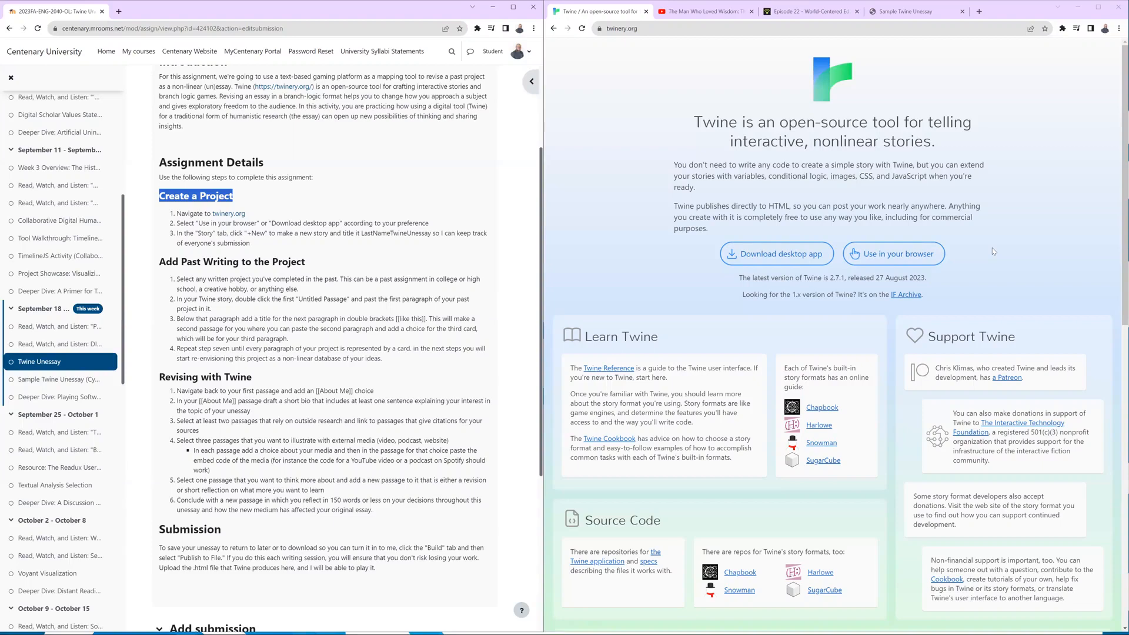
Open Twine in the browser and create a new story titled with the author's last name followed by TwineUnessay1.
click(900, 261)
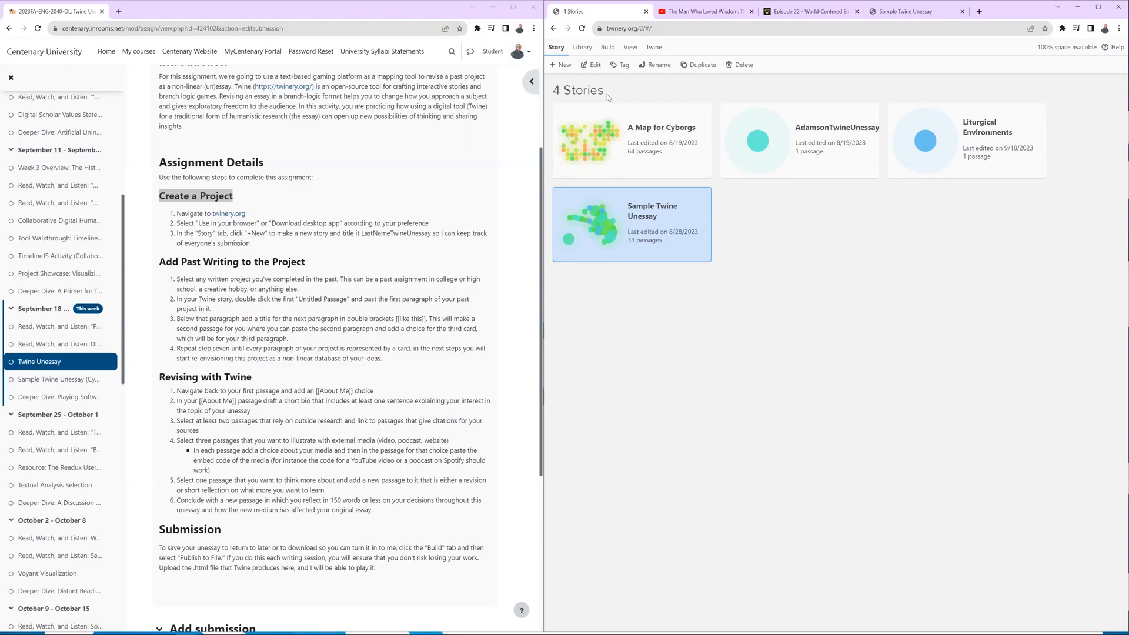
click(558, 66)
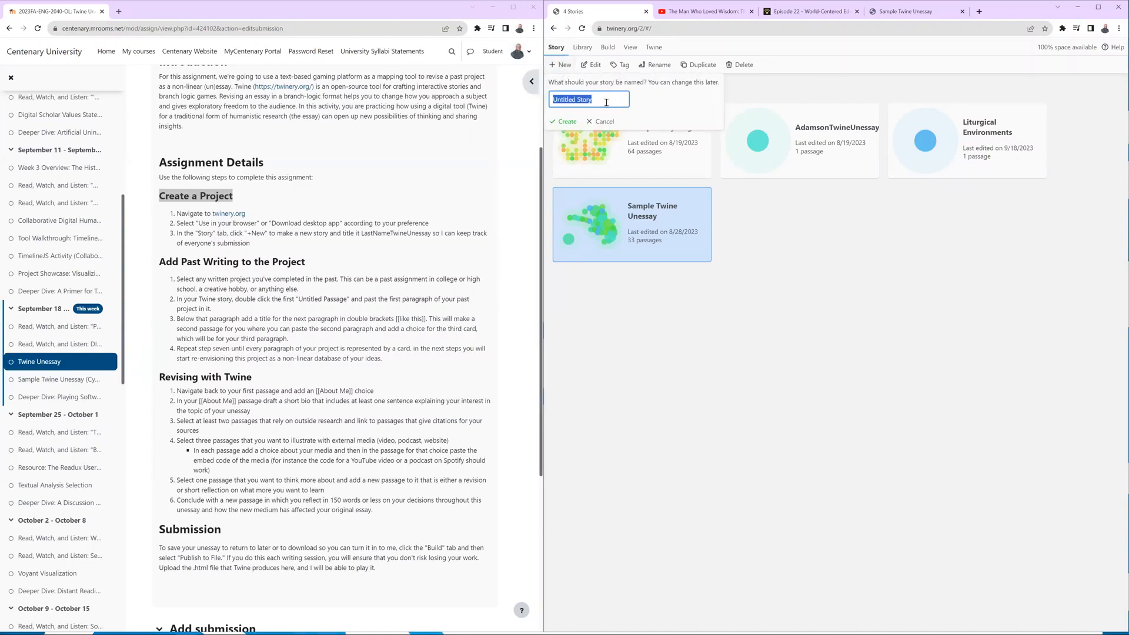
drag(606, 102, 535, 103)
text(AdamsonTwineUnessay)
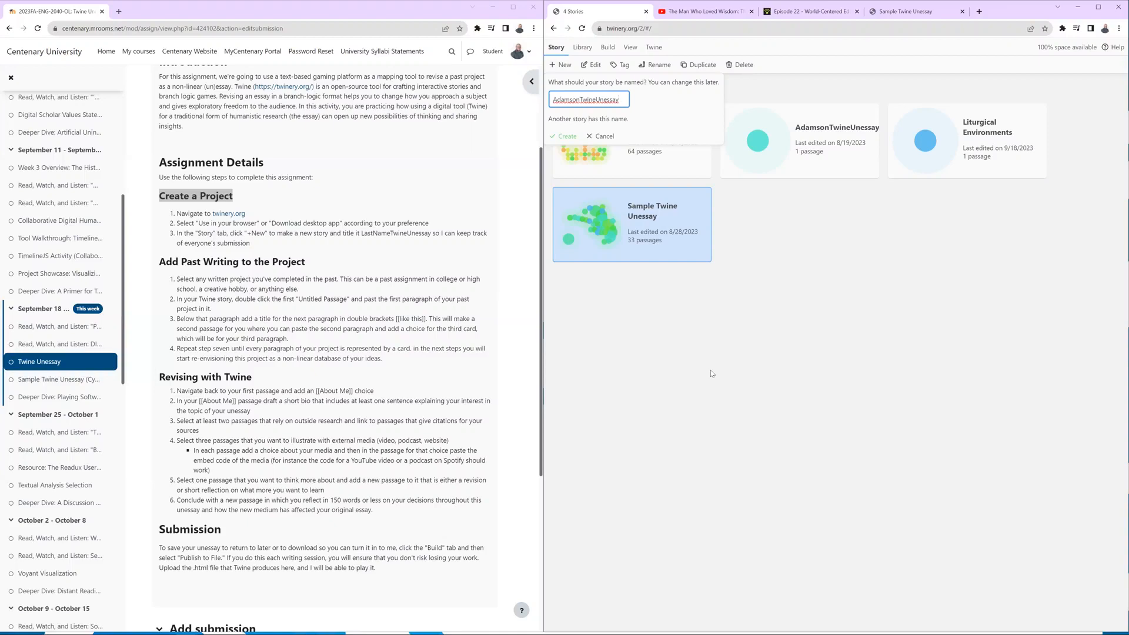
text(1)
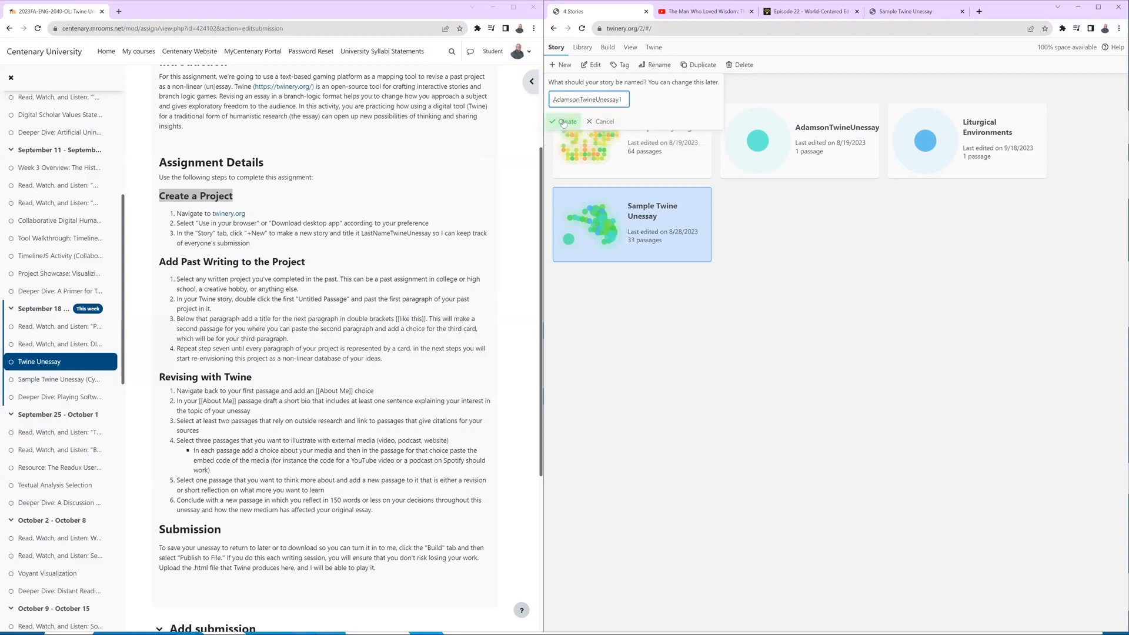
click(563, 122)
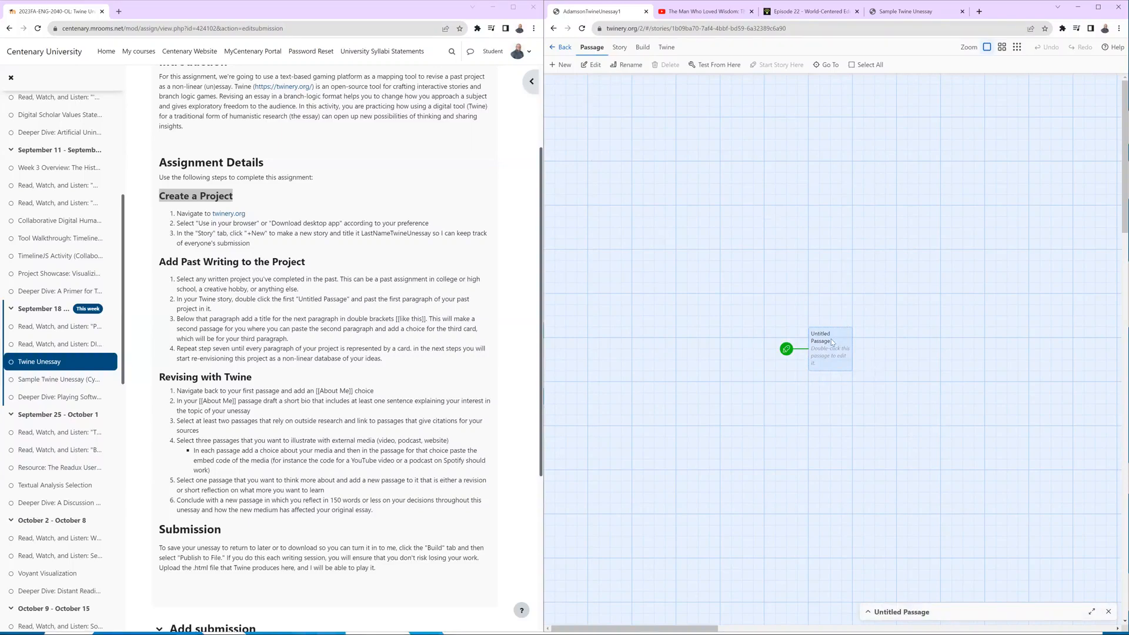
Rename the story's untitled starting passage to "Human Formation in the Age of Automation".
click(627, 68)
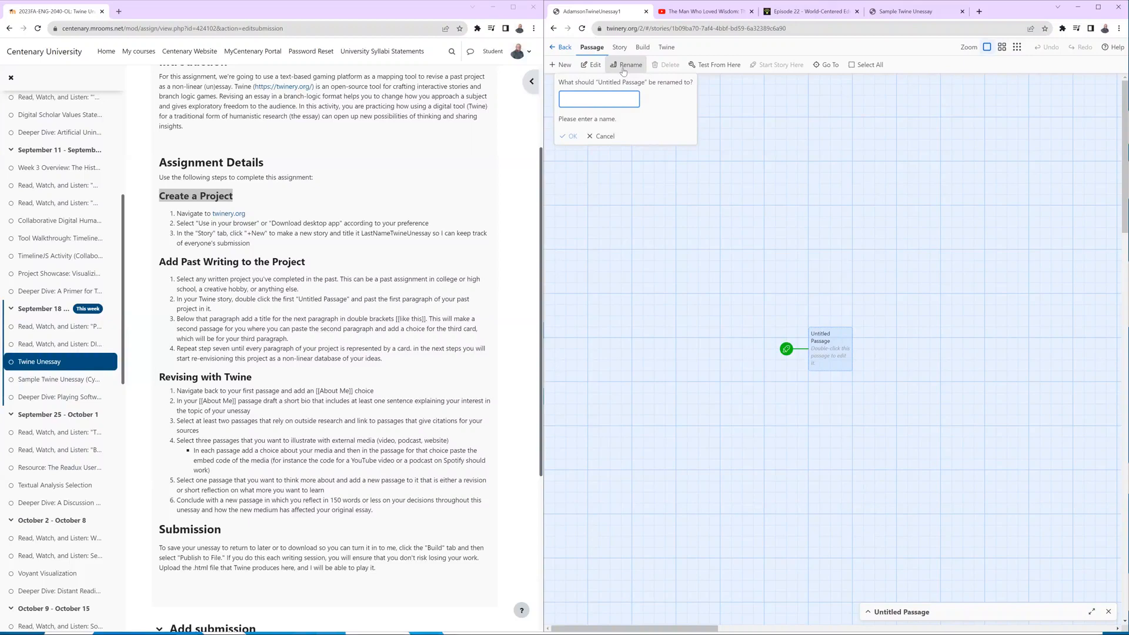
text(Human Form)
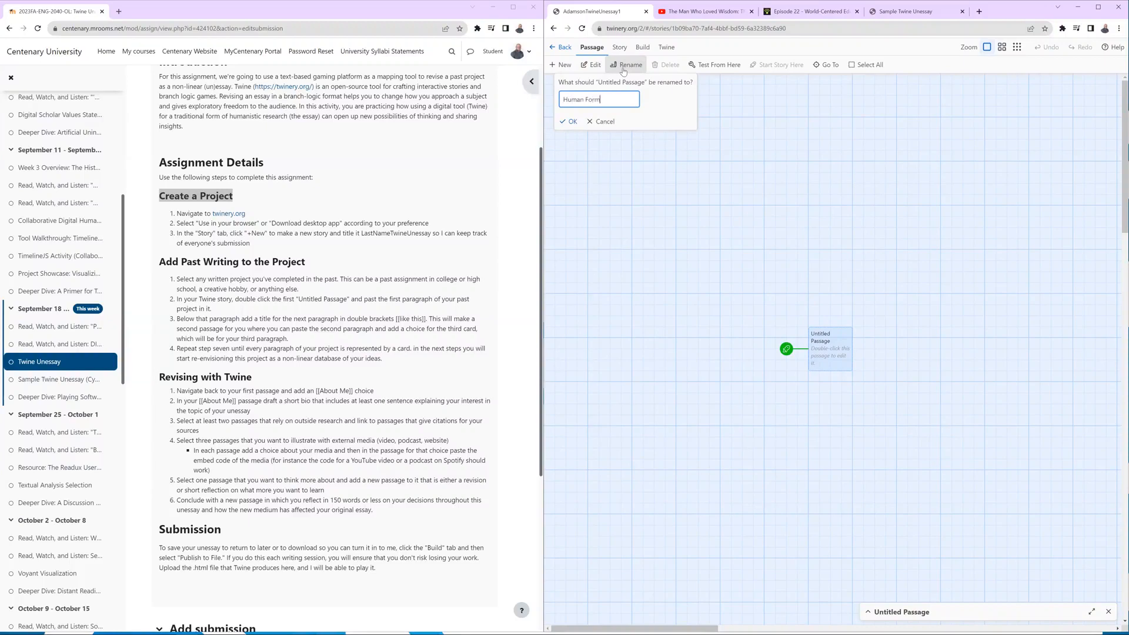
text(ation in the Age of Automatin)
key(BackSpace)
text(on)
click(567, 124)
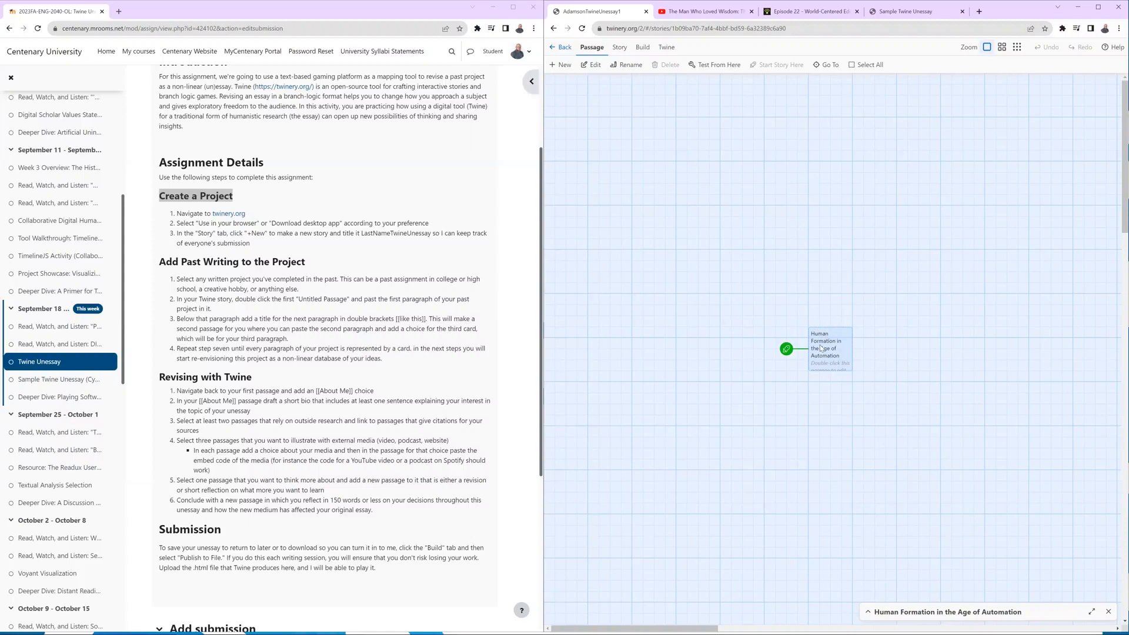
Paste the essay's opening paragraph, beginning "The AI apocalypse arrives", into the body of the starting passage.
click(873, 611)
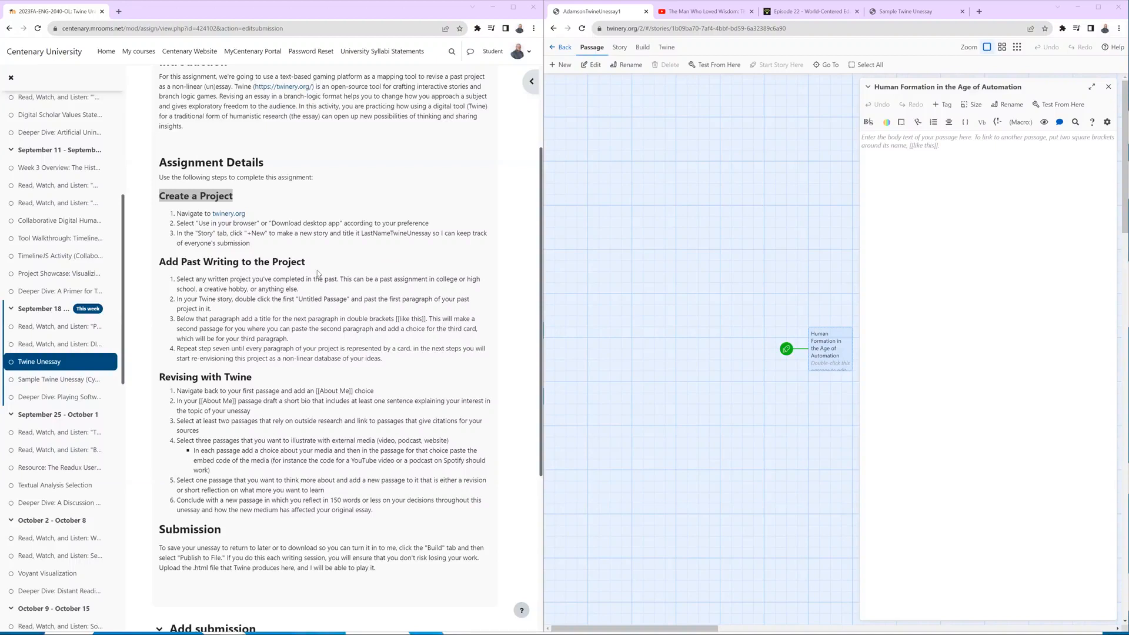
drag(306, 262, 160, 266)
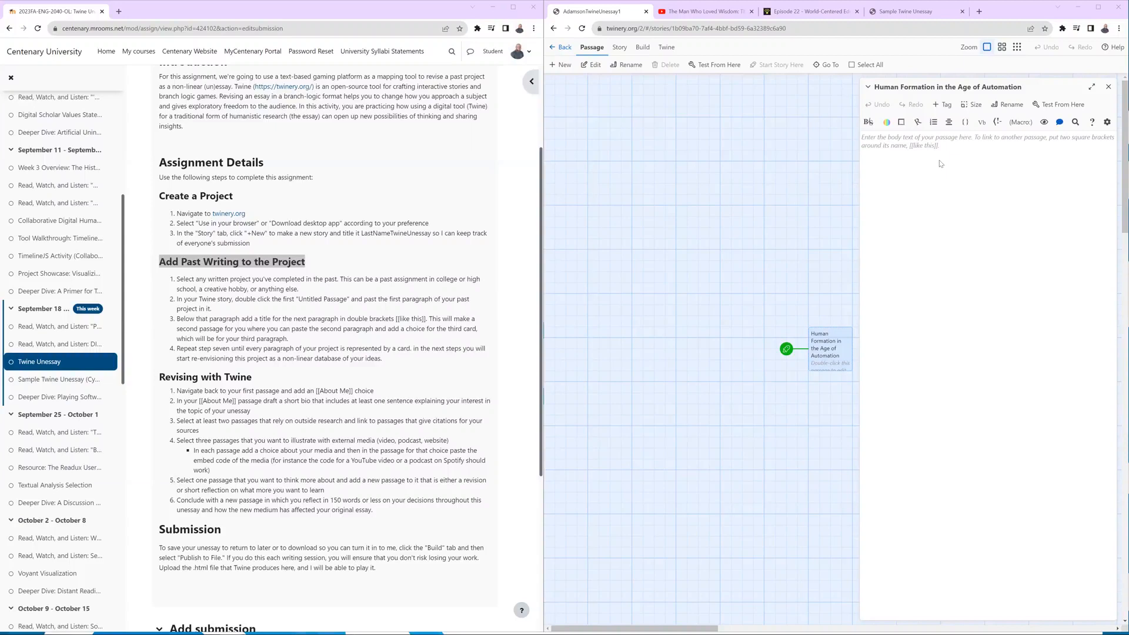
click(925, 155)
text(The AI apocalypse arrives as we question our systems of grading and ranking. While ChatGPT disrupts education, philosophers of various traditions turn to love as a defining value in education and can agree with Maritain that "the most precious gift in an educator is a . . . loving attention to the child’s mysterious identity, which is a hidden thing that no techniques can reach." Relational pedagogies and mentoring practices all point to the psychosocial necessity of this "loving attention," while the dehumanizing structural focus on outcomes and rankings continues to suggest "techniques" that can never truly reach the hearts of our students. The turn toward automation, however, can also promote the project of rehumanizing education by revealing where we have chosen a narrow form of factory schooling over forming the whole person.)
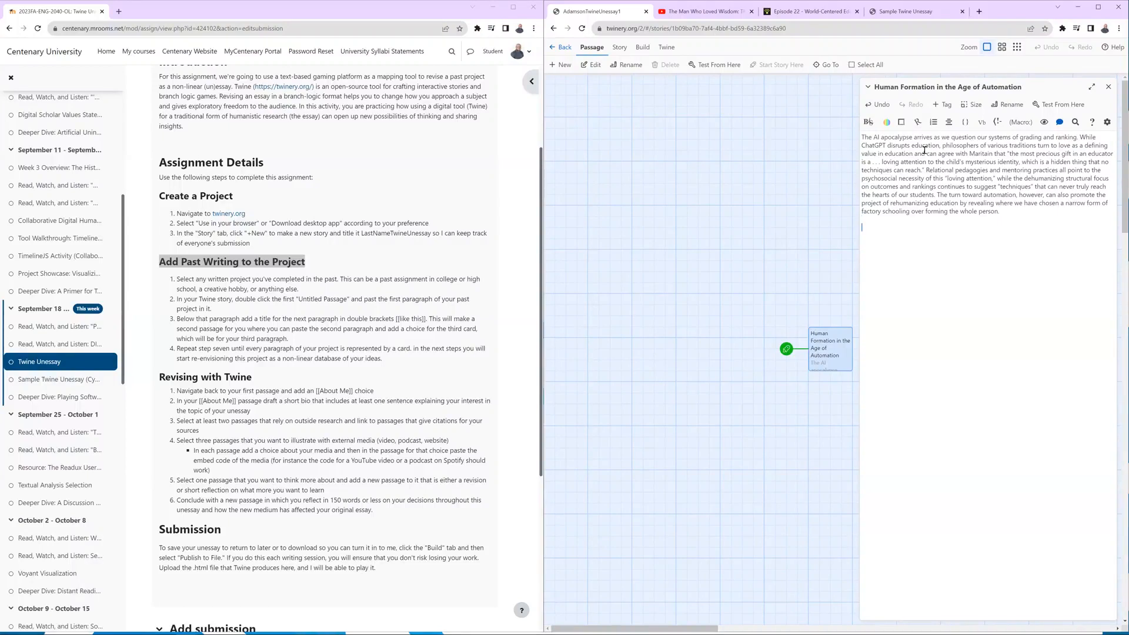
Add the passage links [[Continue Reading]] and [[Sample Passage]] on separate lines below the opening paragraph, and close the passage.
text(Continue Reading]])
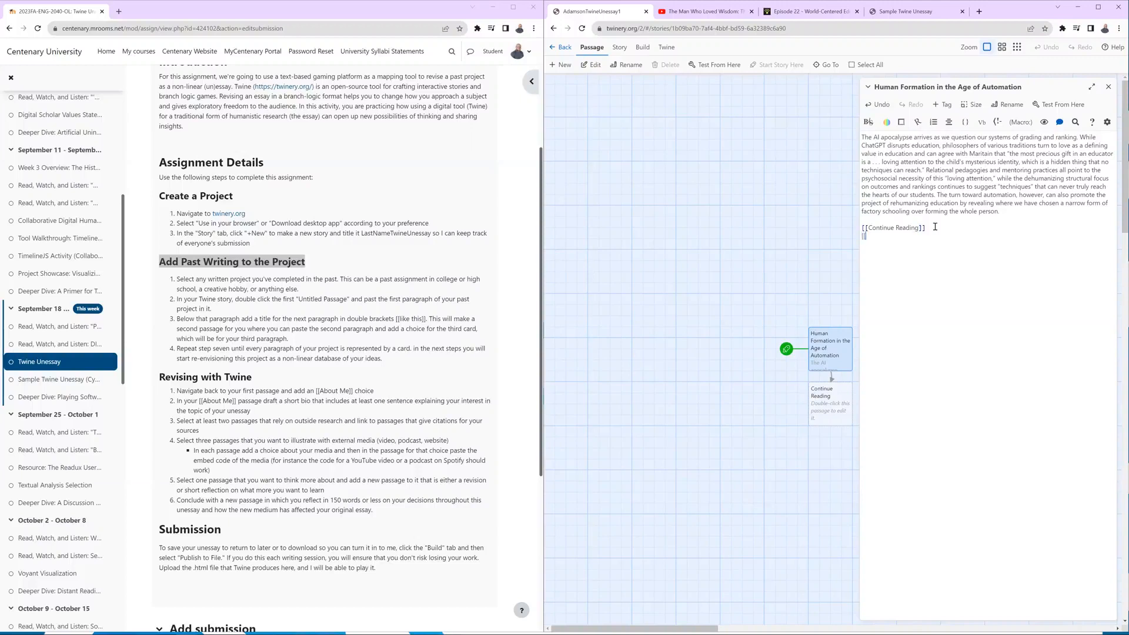
text(Sample Passage]])
click(869, 87)
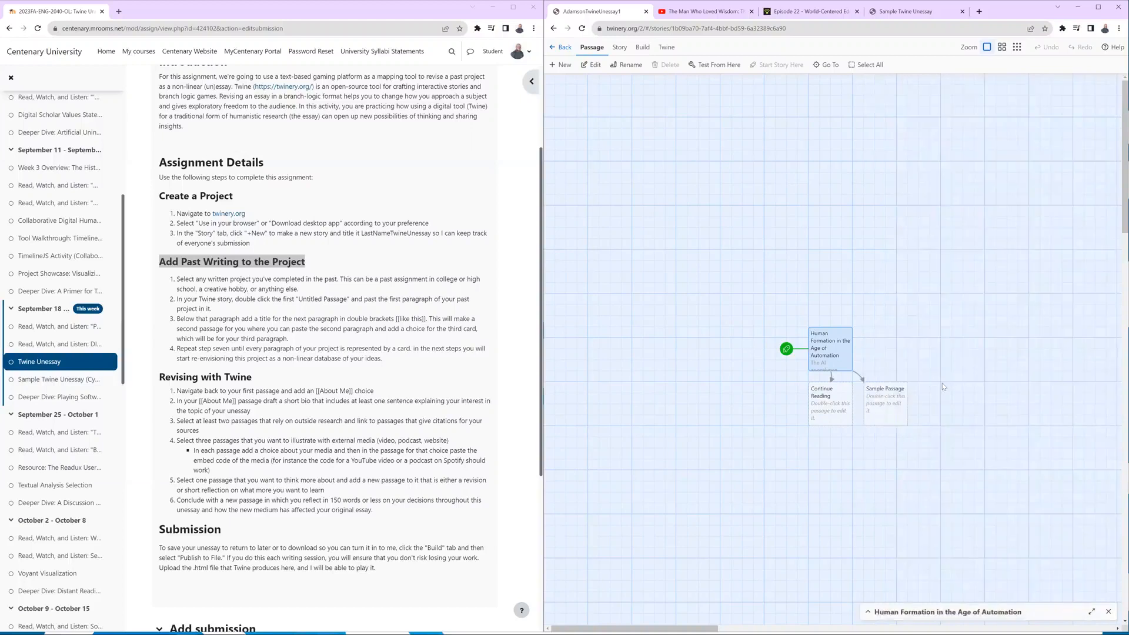
click(870, 612)
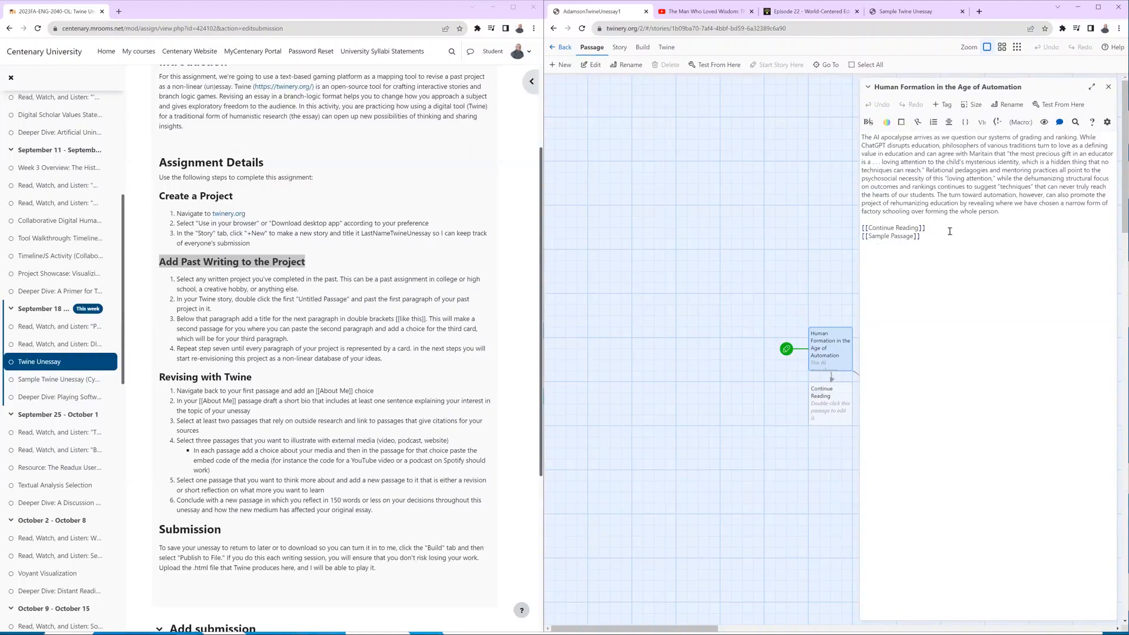
drag(877, 233, 861, 228)
click(1108, 88)
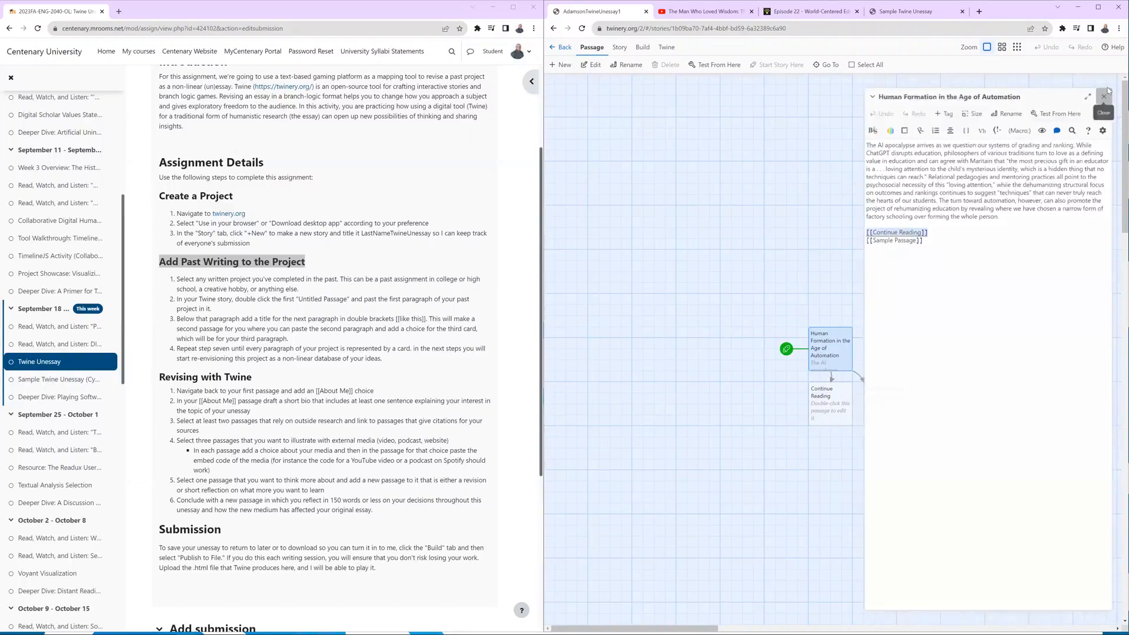
Paste the paragraph beginning "This chapter will present the turn toward automation" into the Continue Reading passage and highlight the assignment's Revising with Twine heading.
click(825, 402)
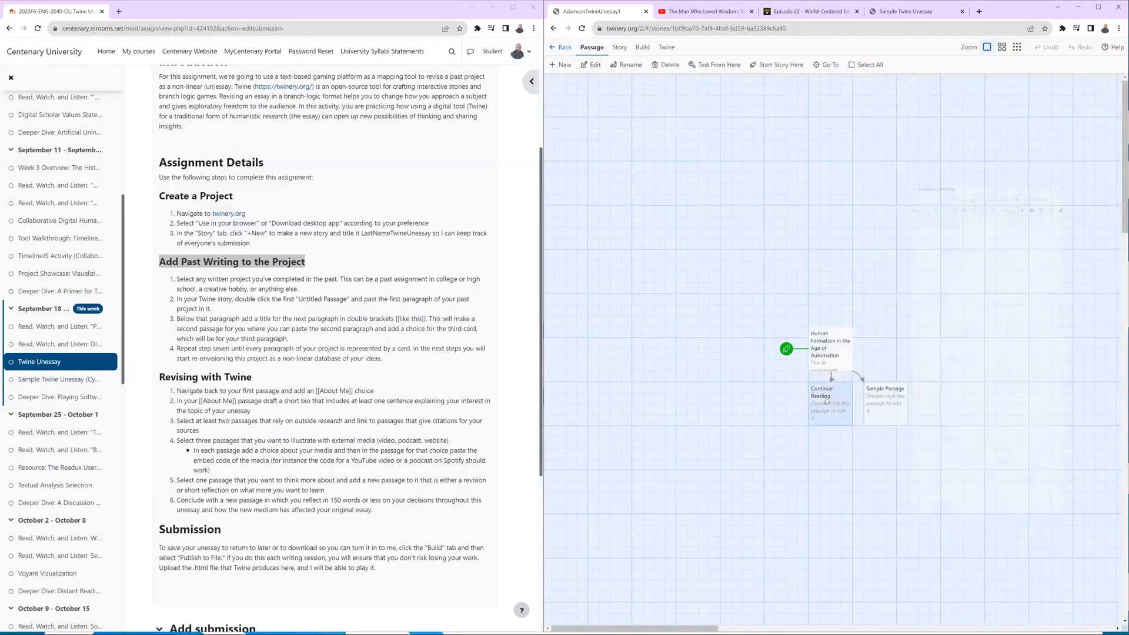
double_click(826, 401)
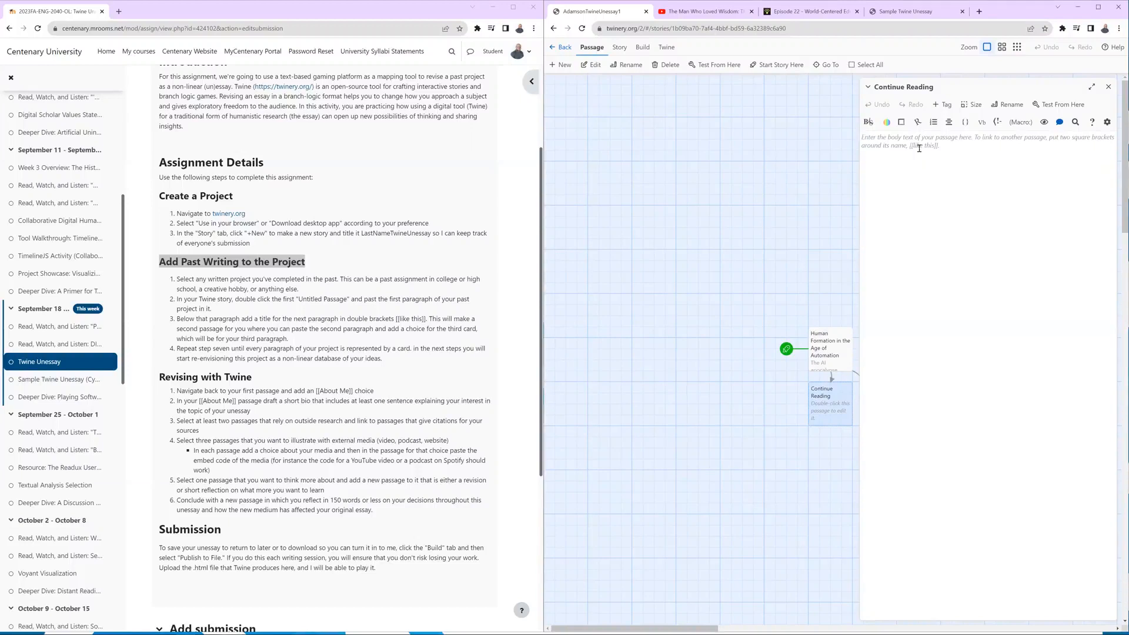
text(This chapter will present the turn toward automation as a revelatory apocalypse that highlights the importance of relational pedagogies and Biesta's world-centered approach to education. Rather than surveilling student use of AI, instructors should focus on relationship-building through a shared attention to the world. Writers who use AI generators reveal that they see the task as a bureaucratic rather than an authentic response to the world, which further suggests that the three loves of Nodding's educational caritas (the discipline, learning, students) are all lacking in a carceral response to AI. Merging educational caritas and relational cultural theory with the personalistic norm, this chapter will propose love as the heart of education that can never be automated.)
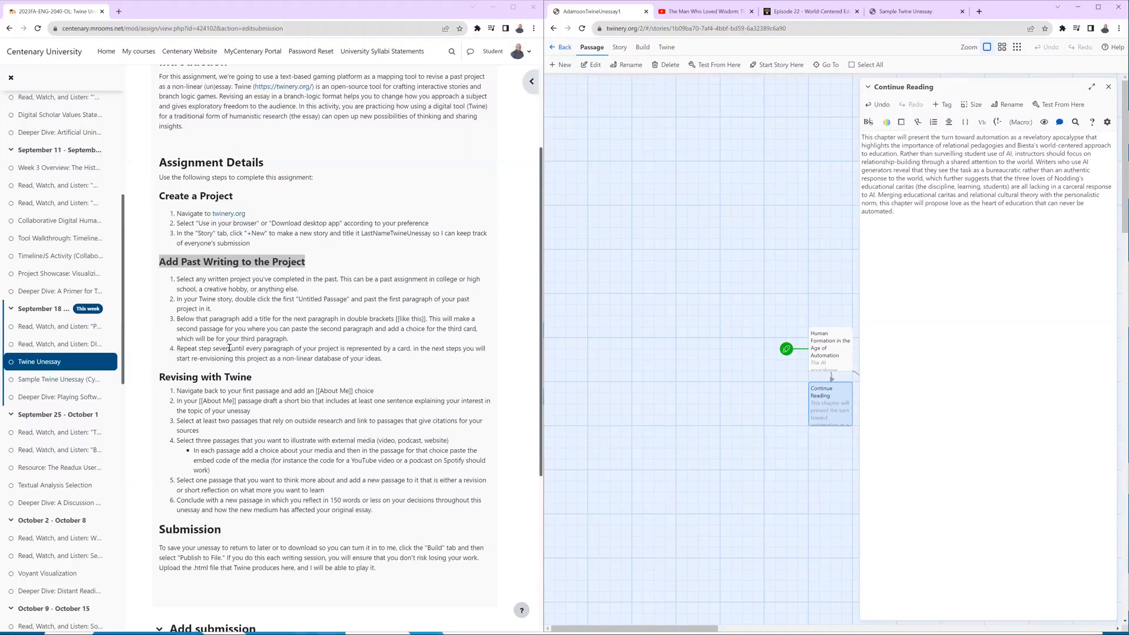
drag(179, 348, 389, 359)
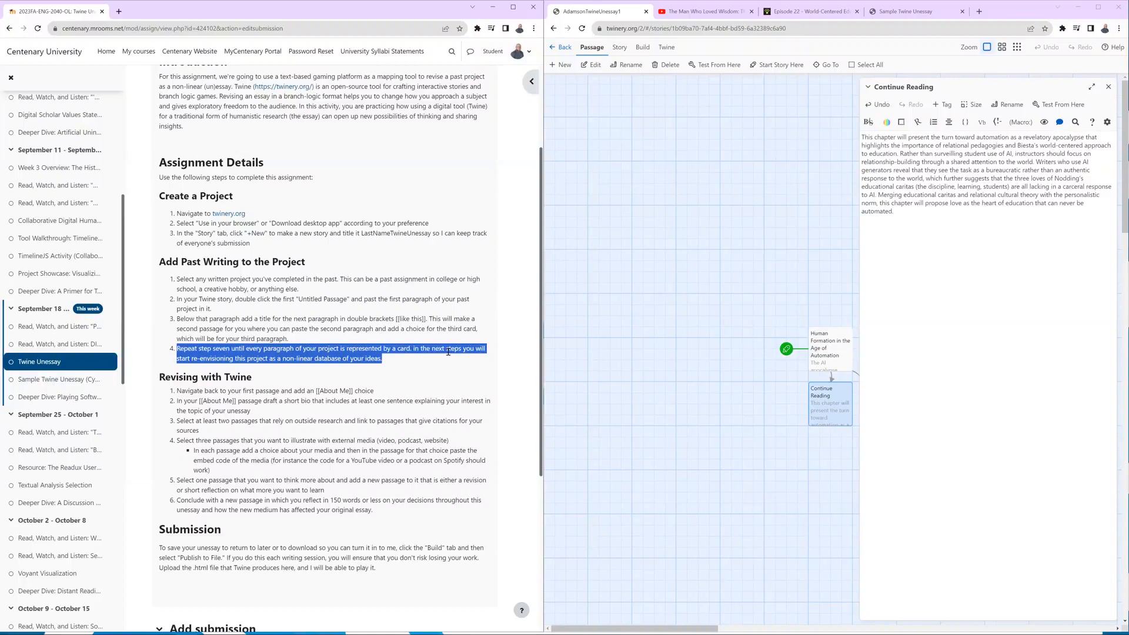
drag(257, 380, 159, 382)
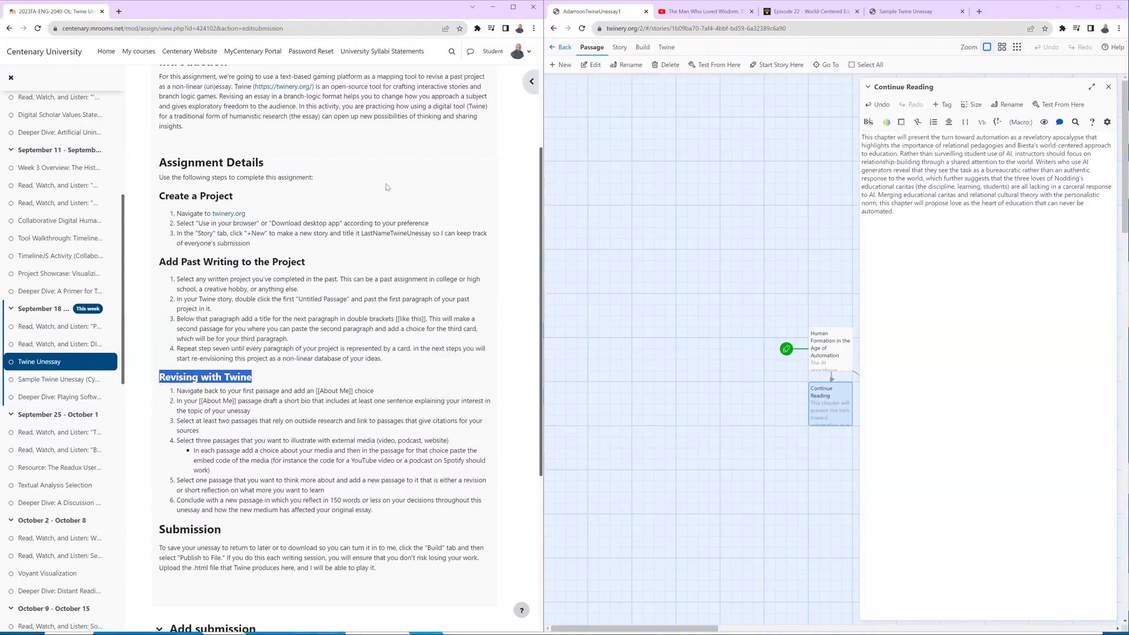
click(830, 356)
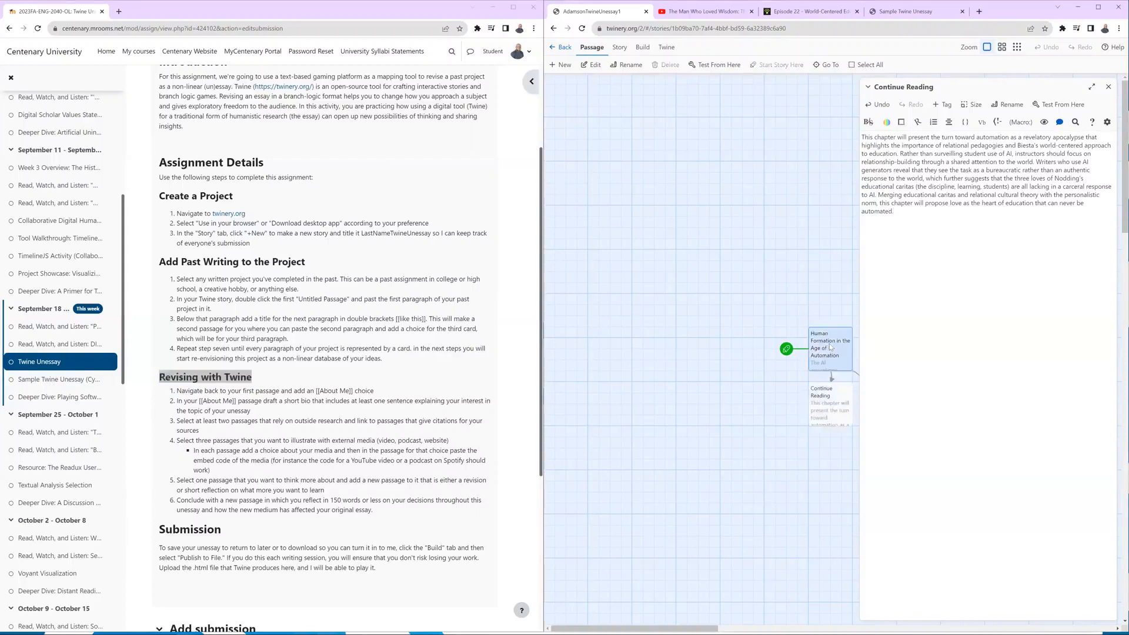
click(1110, 87)
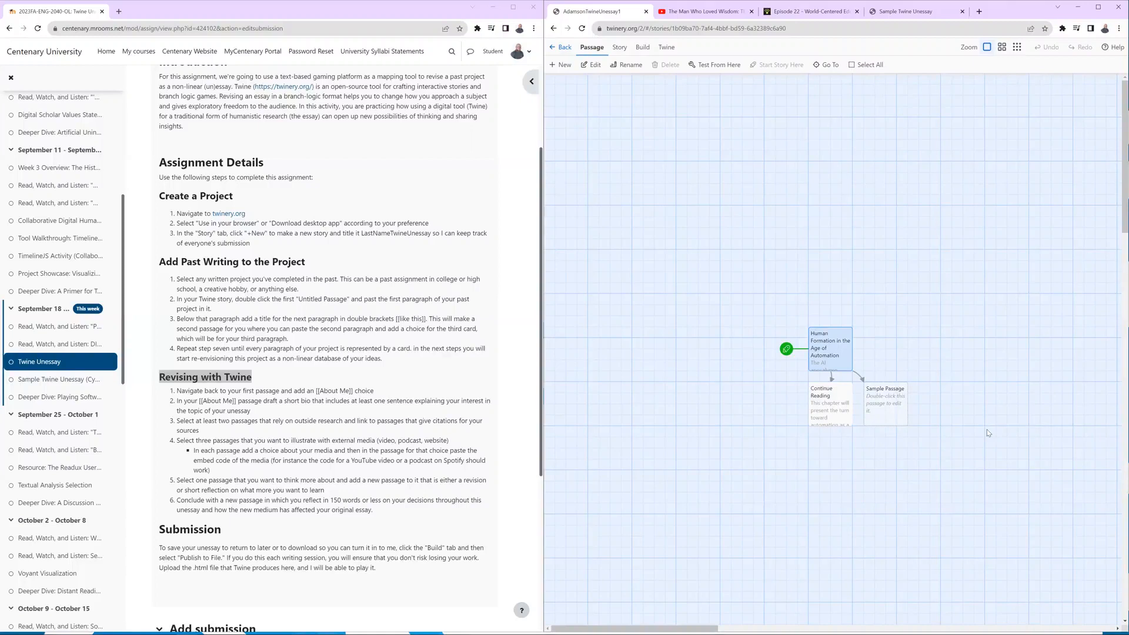
Add an [[About Me]] link below the existing links in the starting passage, and close the passage.
double_click(829, 340)
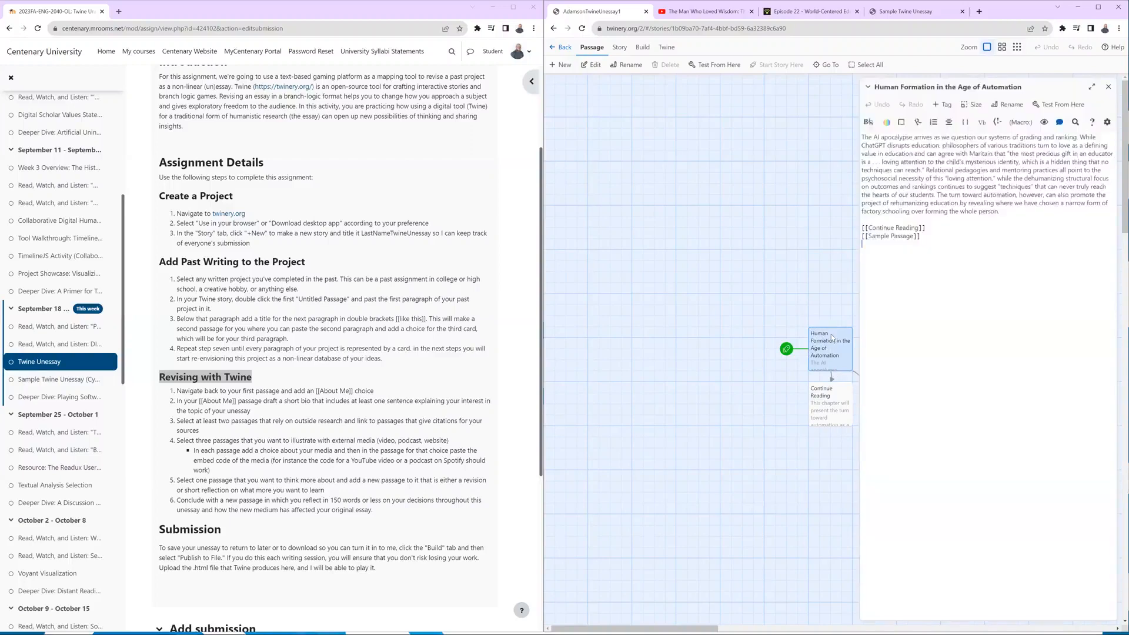
text([[About Me]])
click(1108, 87)
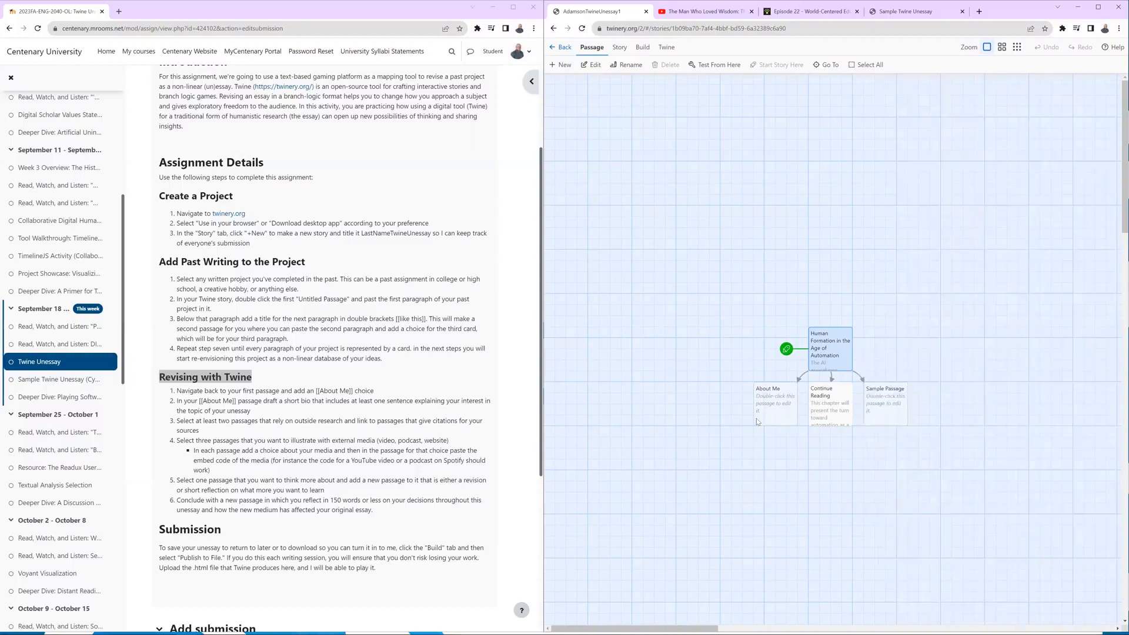
Paste the HTML-formatted short bio with the 150-height headshot image into the About Me passage, and close the passage.
double_click(768, 403)
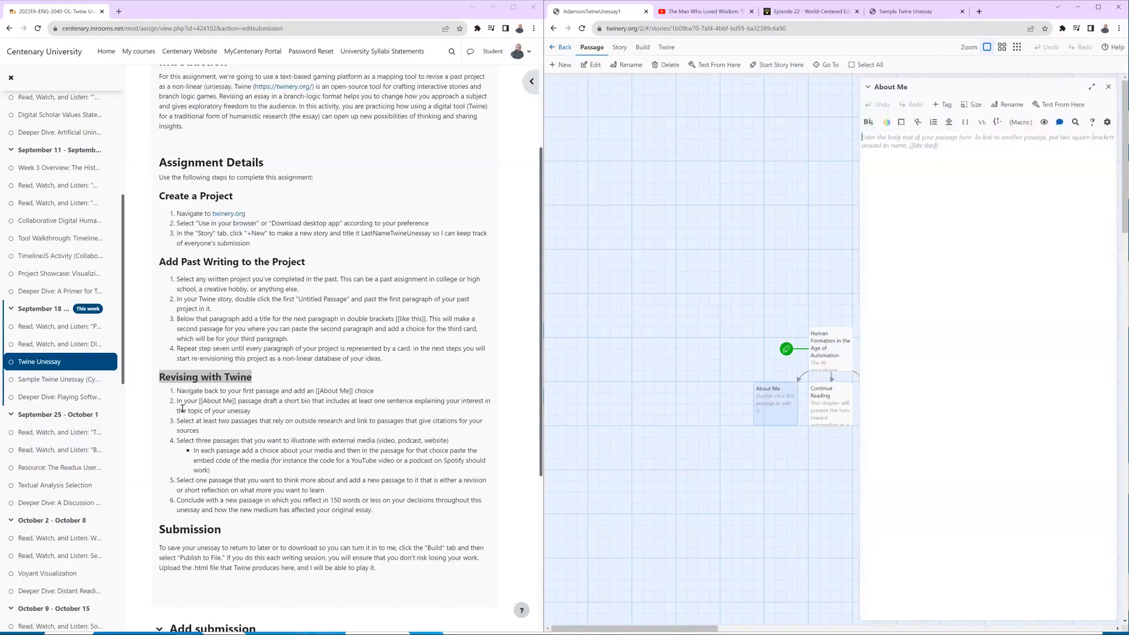
drag(177, 402, 263, 413)
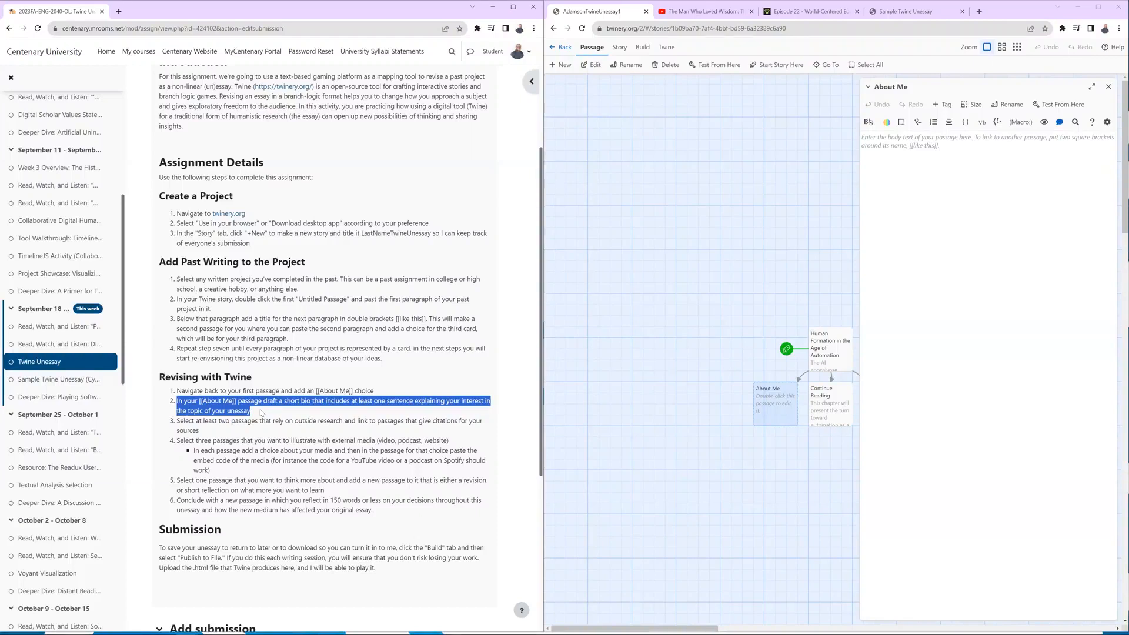
click(1035, 22)
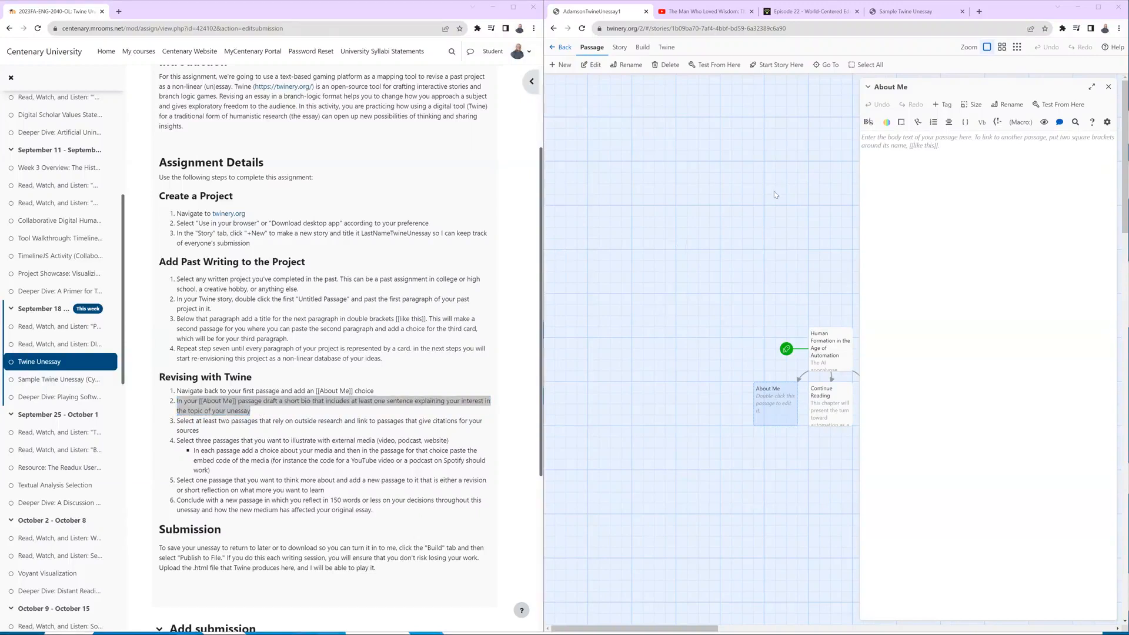
text(<div class="column"><p><img src="https://cadamson.net/wp-content/uploads/2021/12/211215-adamson_chris-0012.jpg" alt="headshot of Chris Adamson" height="150"></p></div>  <div class="column"><p>Christopher Adamson is a faculty developer interested in how the current crisis in education calls for a grounding in the philosophy of education and a commitment to public scholarship. Within Victorian studies, he focuses on medievalism and the connections between liturgy and literature and has published articles in the <em>Academy of Management Review</em>, <em>Postmedieval: A Journal of Medieval Cultural Studies</em>, and <em>POP! Public. Open. Participatory</em>.</p></div>)
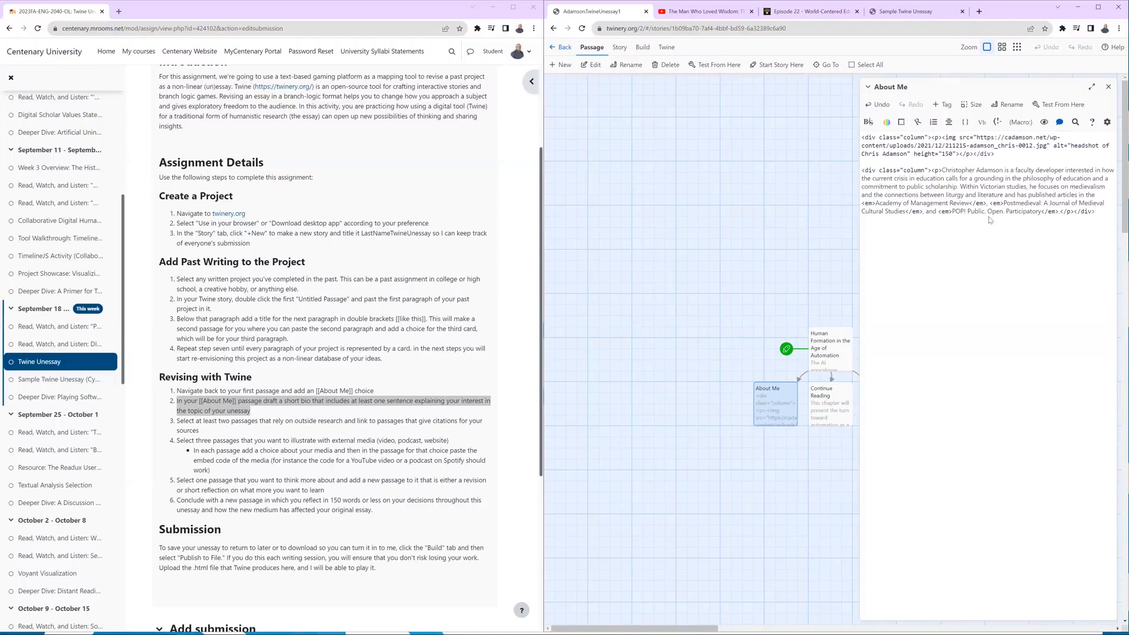
click(1108, 88)
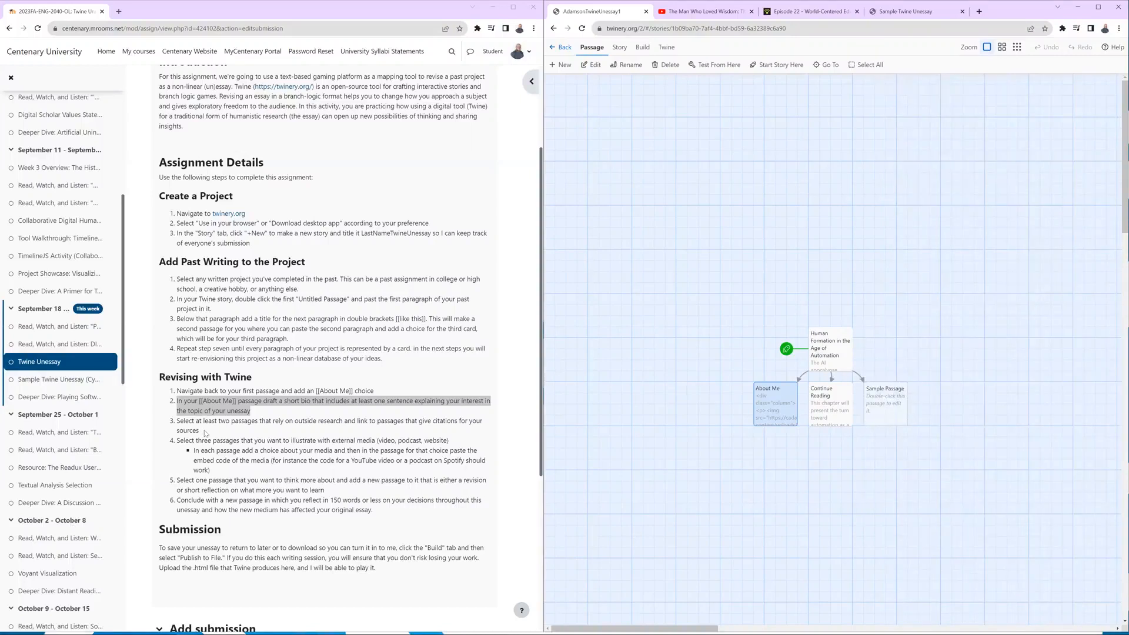
Highlight the assignment's citation instruction, add a [[Read more about Care Ethics]] link below the paragraph in the Continue Reading passage, and close the passage.
drag(204, 429, 174, 425)
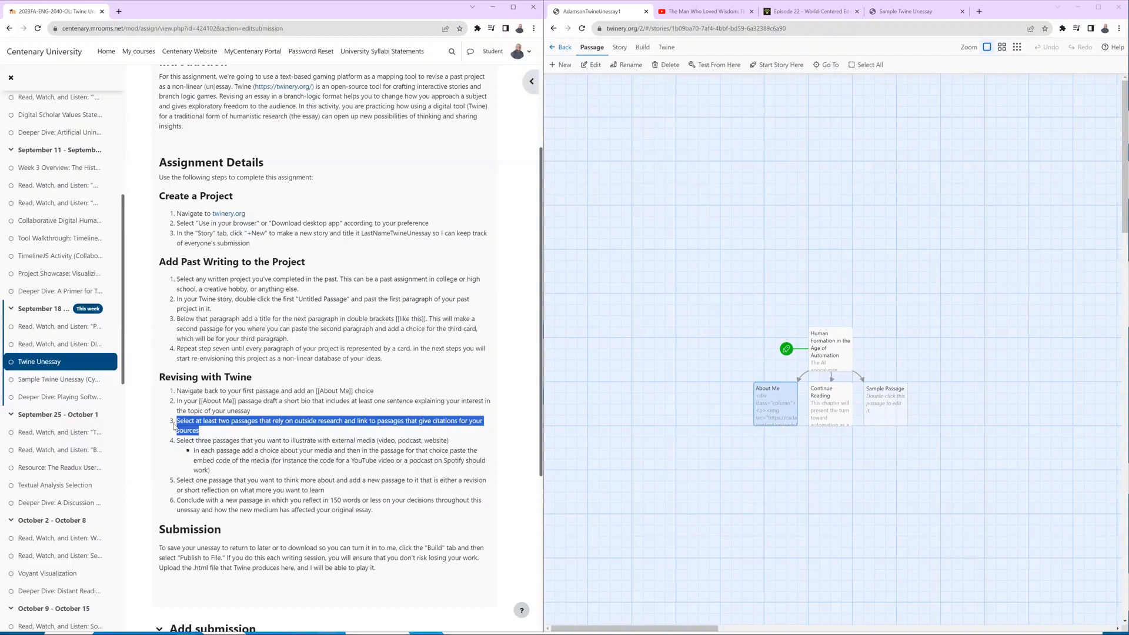
double_click(829, 405)
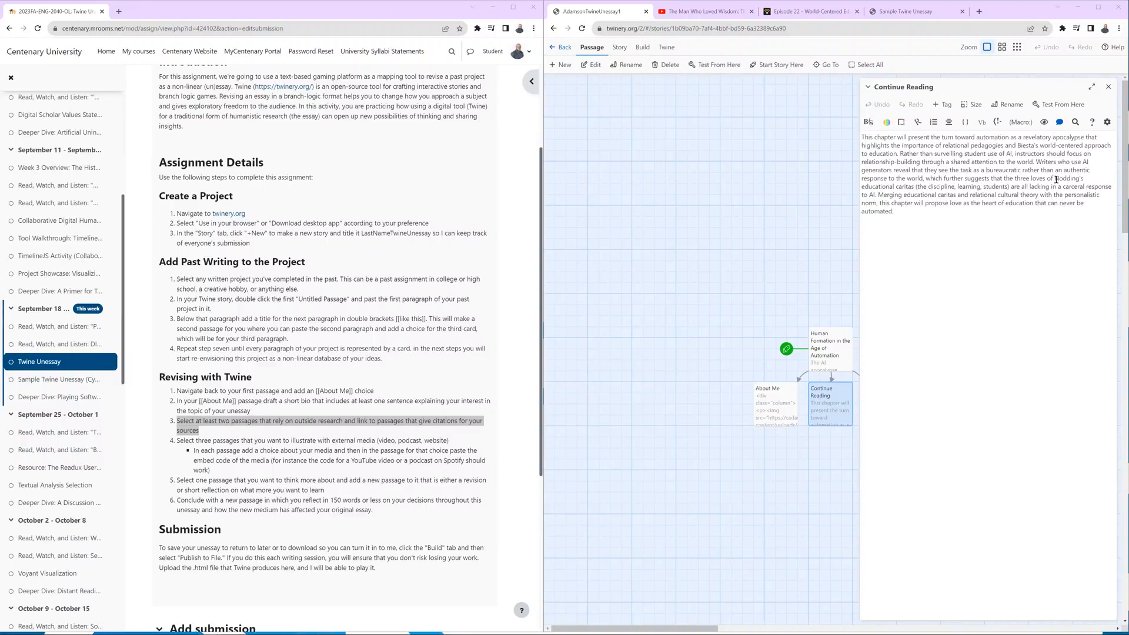
drag(1056, 178, 917, 186)
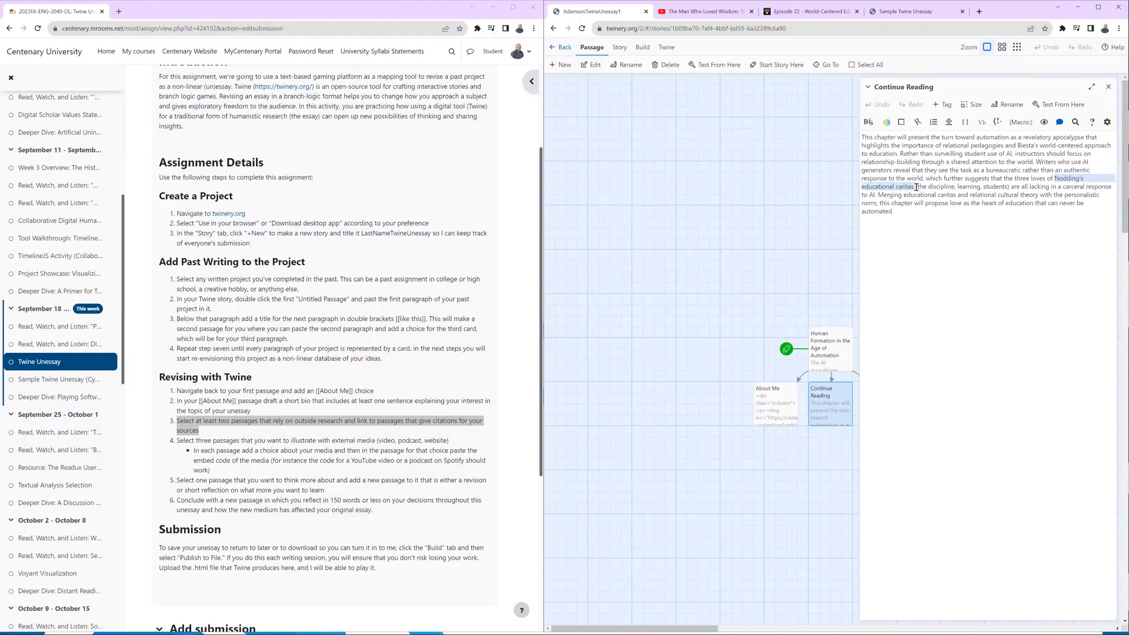
click(907, 237)
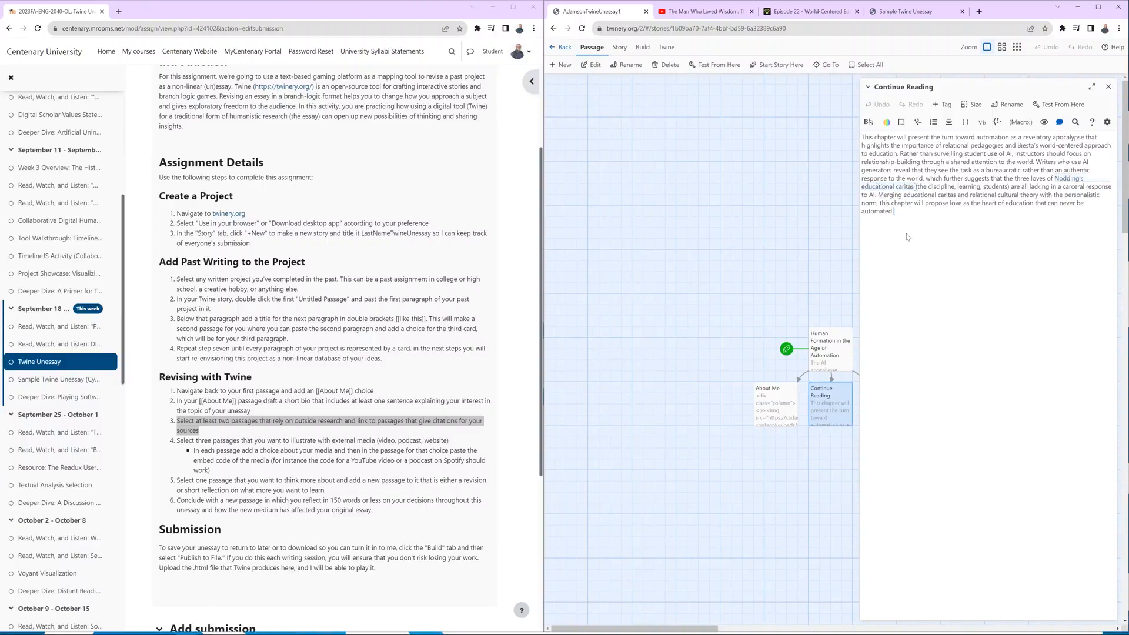
text([[Read more about Care Ethics]])
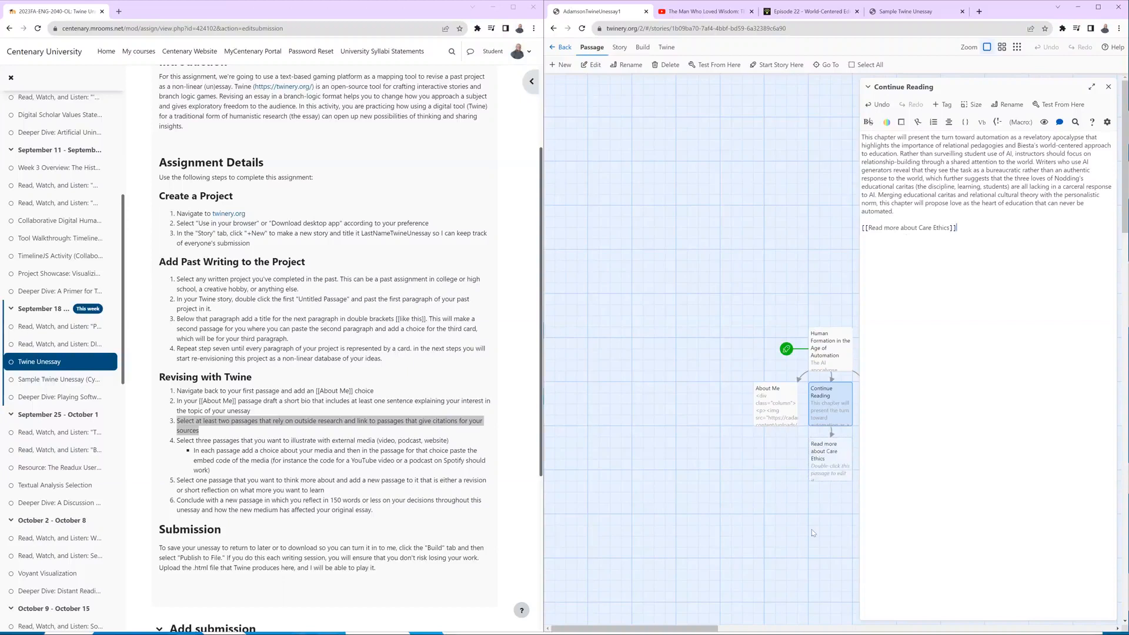
click(1109, 87)
Paste the 2006 Harvard Educational Review citation, 76(2), 238–242, into the Read more about Care Ethics passage, and close the passage.
click(828, 468)
double_click(828, 468)
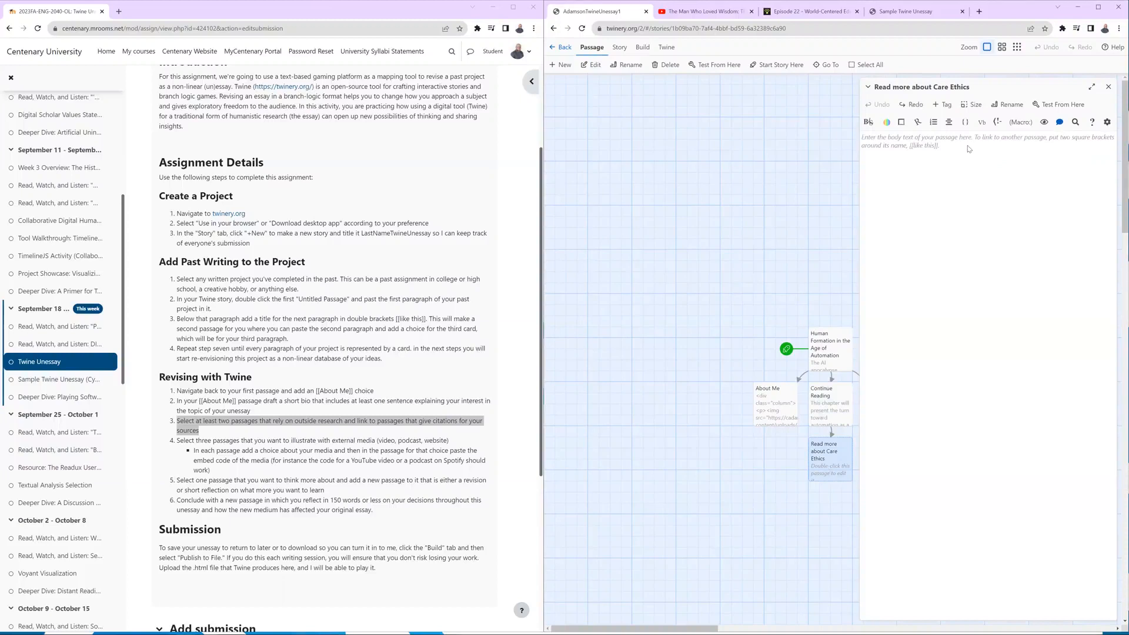
text(Noddings, N. (2006). Educating whole people: A response to Jonathan Cohen. Harvard Educational Review, 76(2), 238–242.)
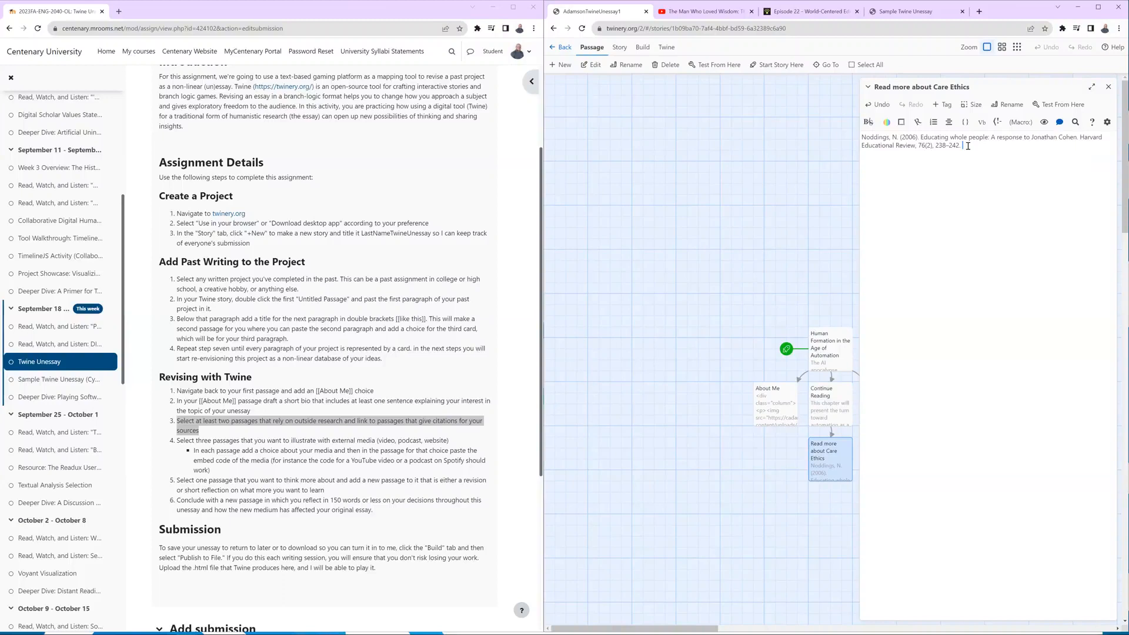
click(1109, 88)
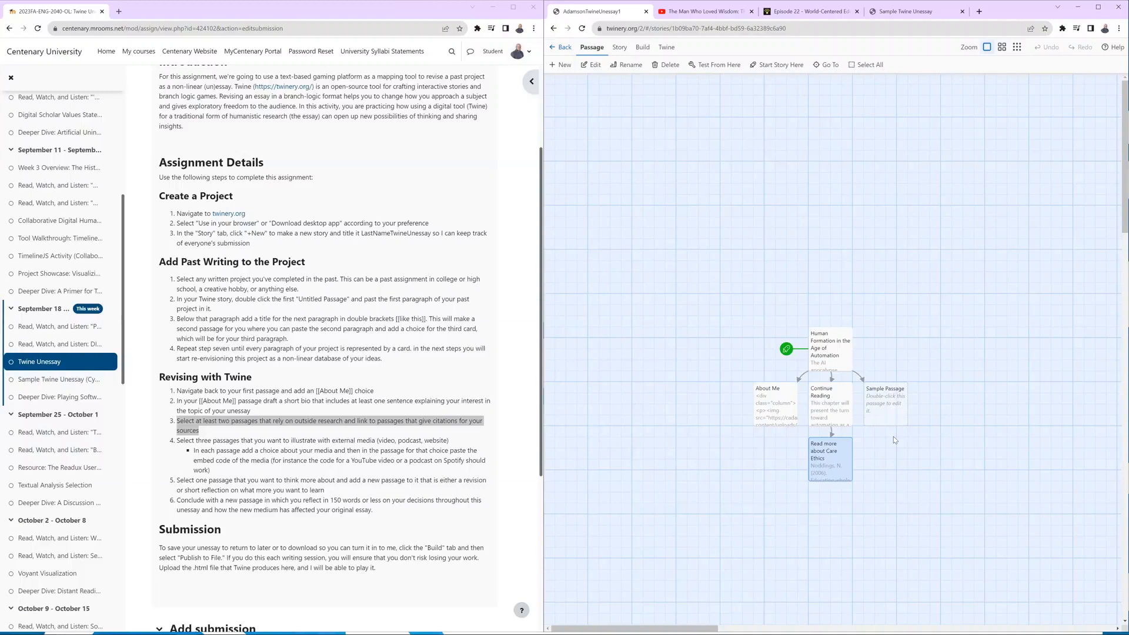
Add a [[Learn more about World-Centered Education]] link below the Care Ethics link in the Continue Reading passage, and close the passage.
click(822, 403)
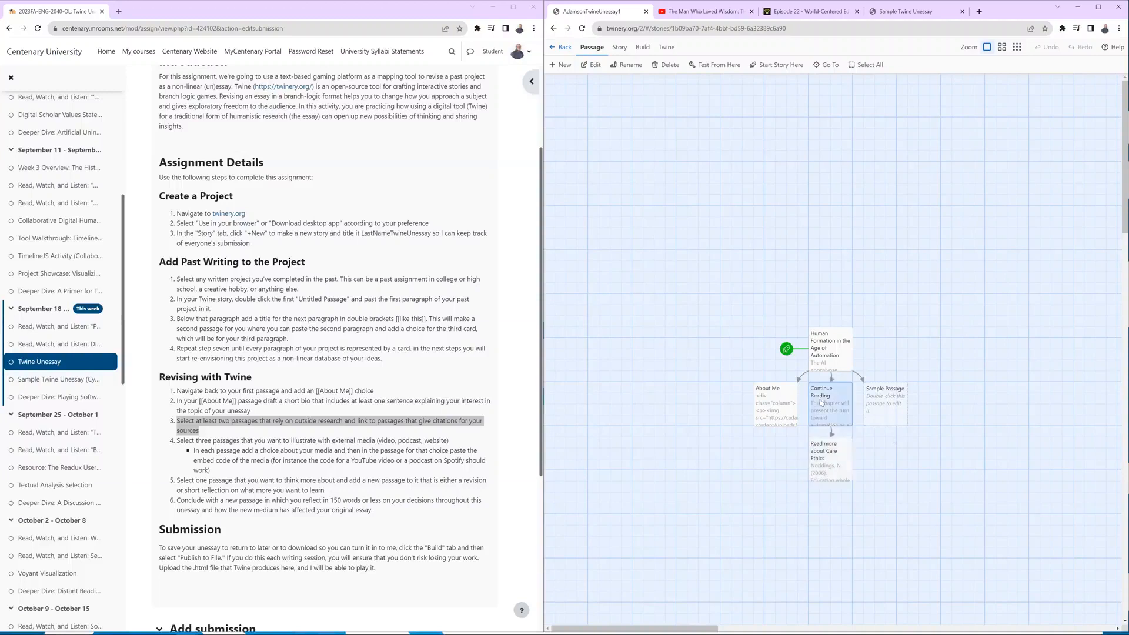
double_click(827, 404)
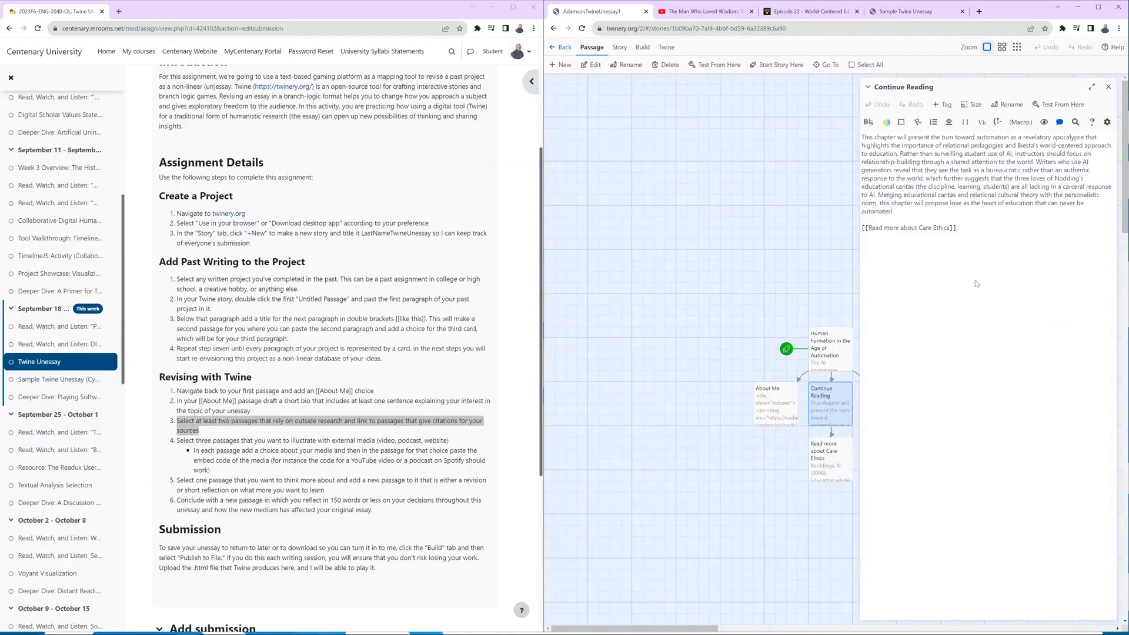
click(970, 232)
drag(875, 231, 850, 231)
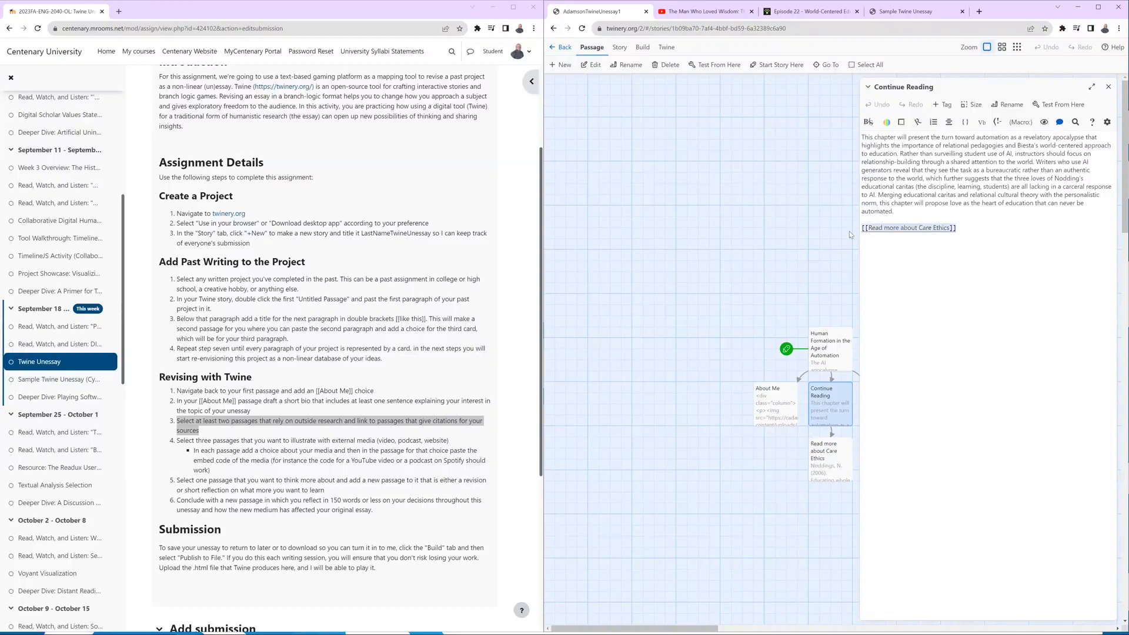
drag(1018, 145, 1112, 146)
click(987, 225)
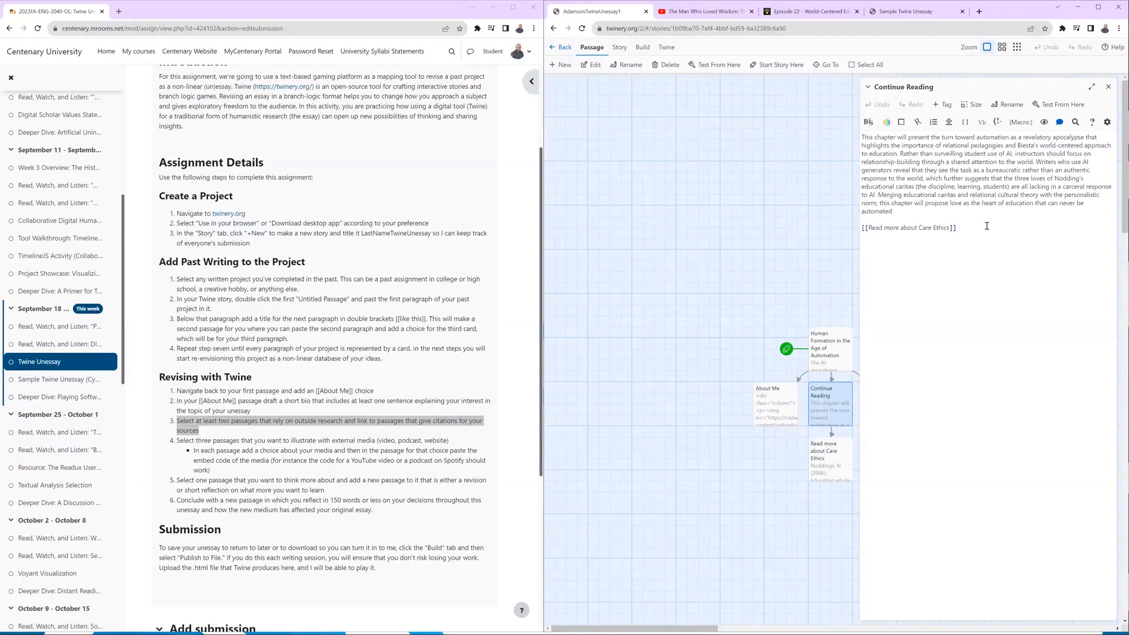
text([[Learn more about World-Centered Education]])
click(1109, 86)
Open the Learn more about World-Centered Education passage, and copy the Life From Plato's Cave embed code from the podcast's Podbean page.
double_click(874, 460)
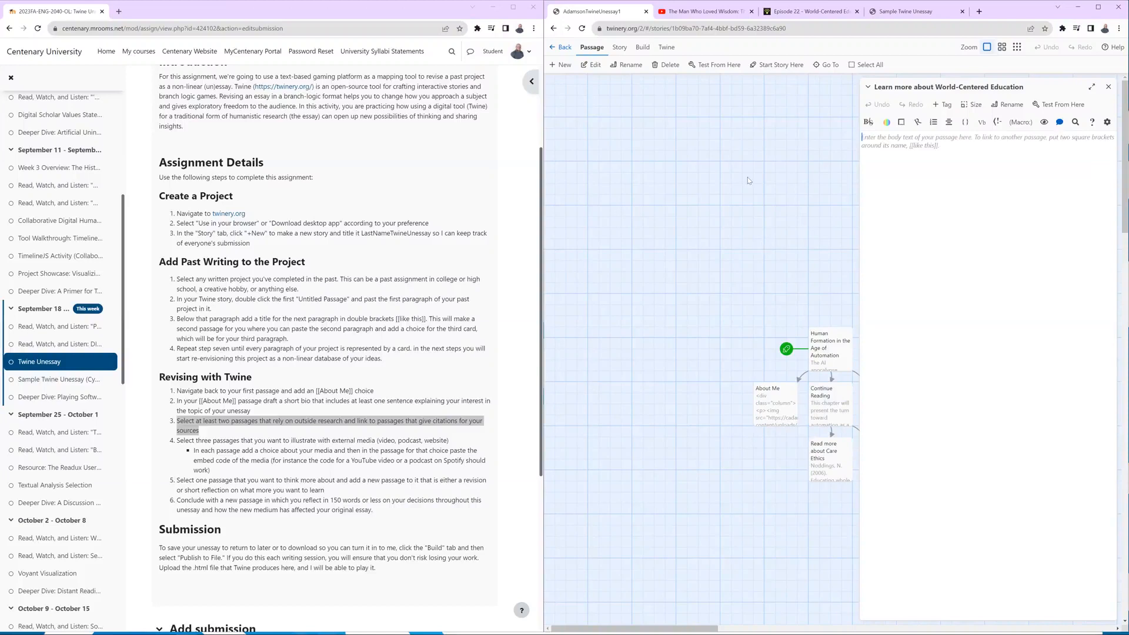
click(813, 10)
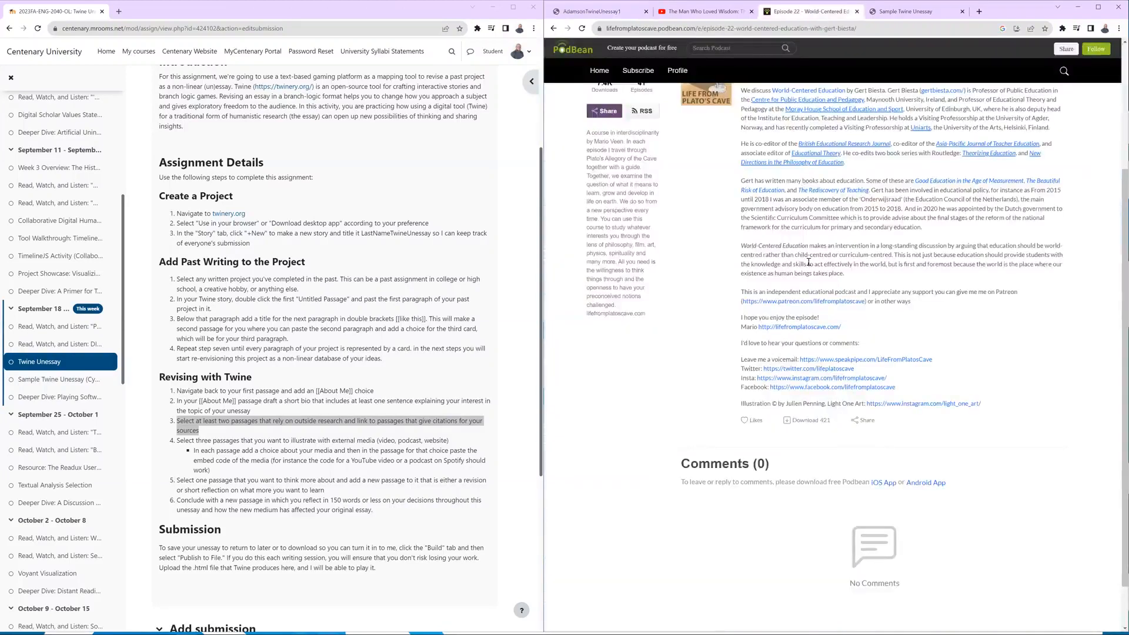
scroll(861, 264, up, 3)
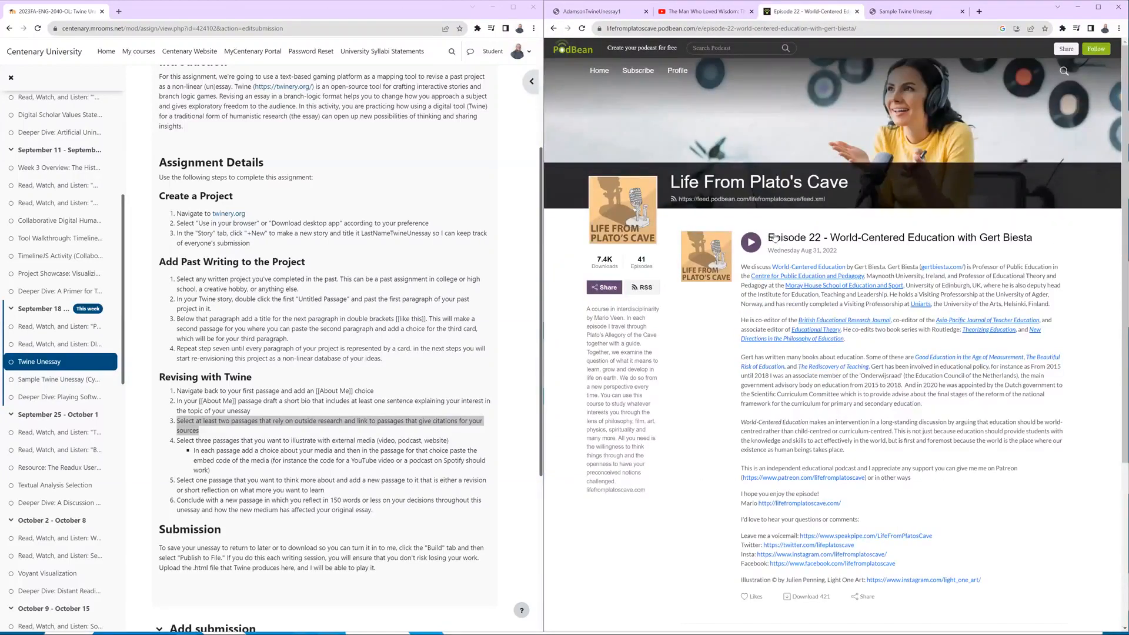
click(606, 288)
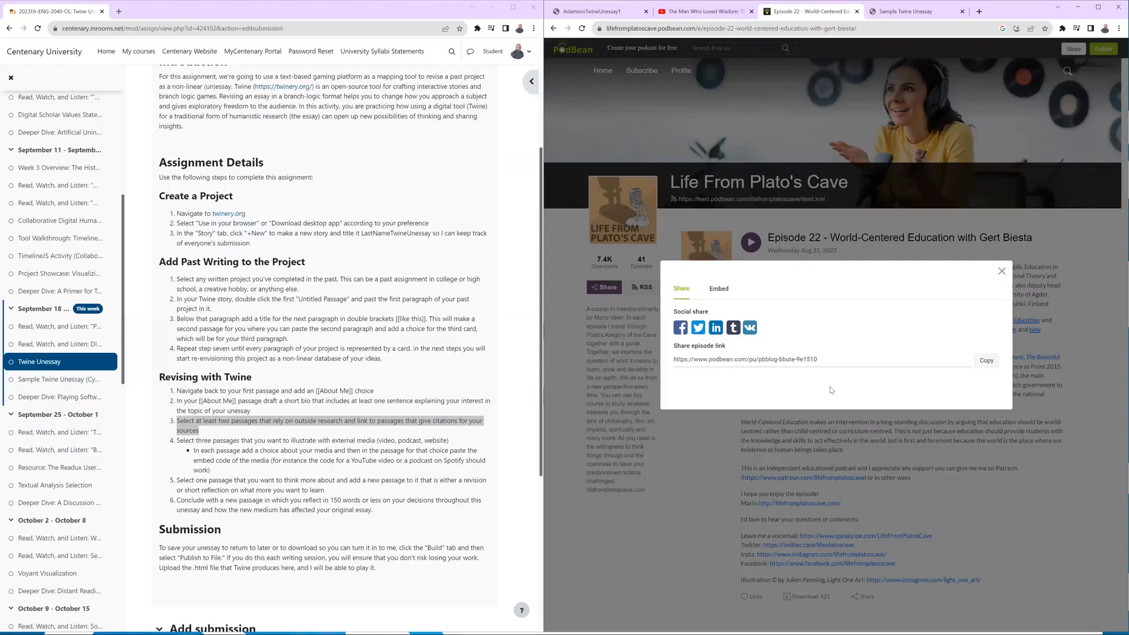
click(723, 291)
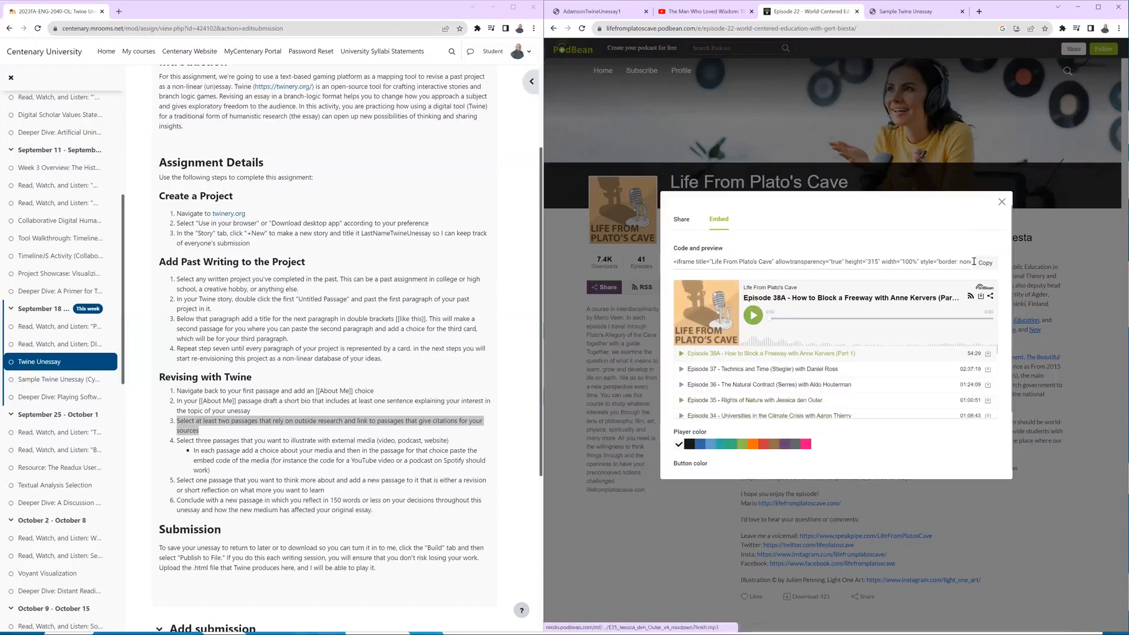
click(986, 263)
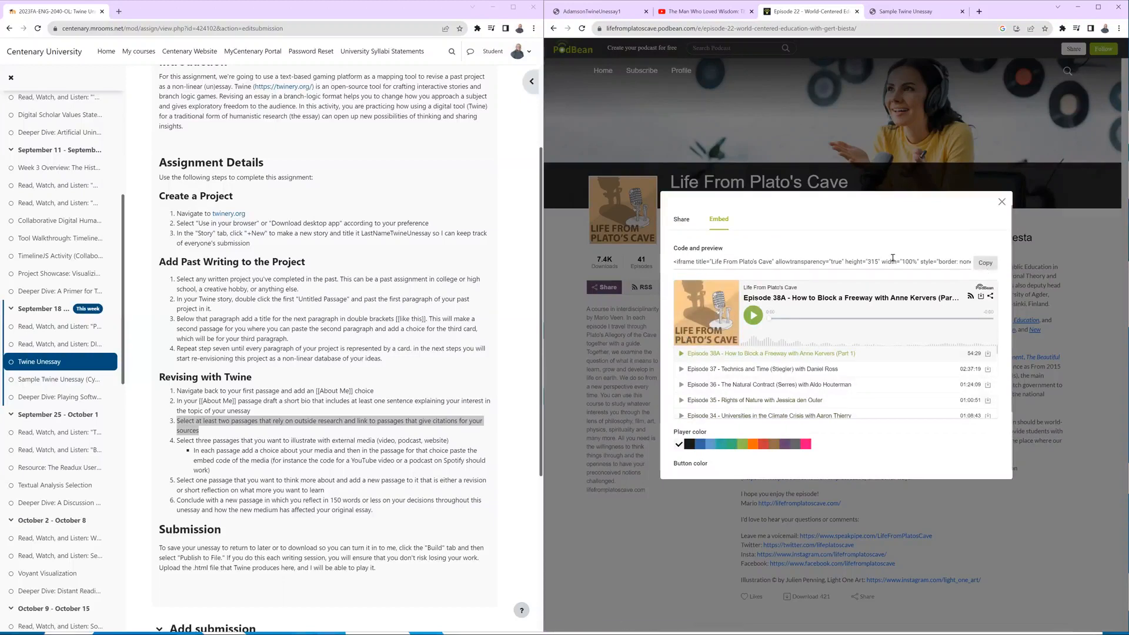
Back in Twine, paste the podcast's iframe embed code into the Learn more about World-Centered Education passage, highlight its 315px height, and close the passage.
click(583, 11)
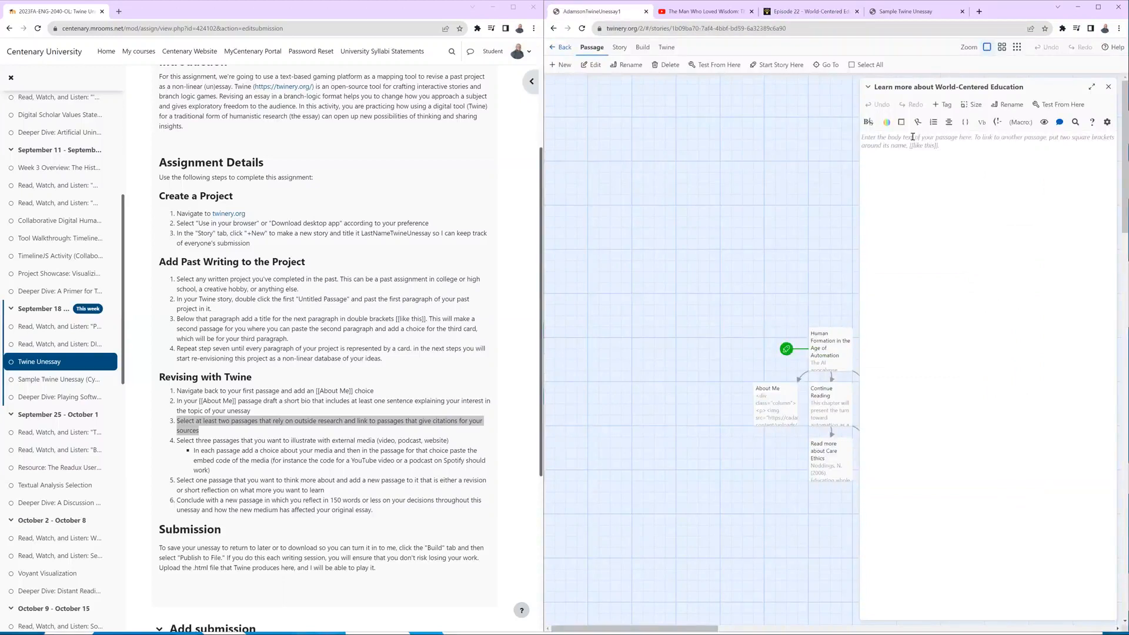
key(ctrl+v)
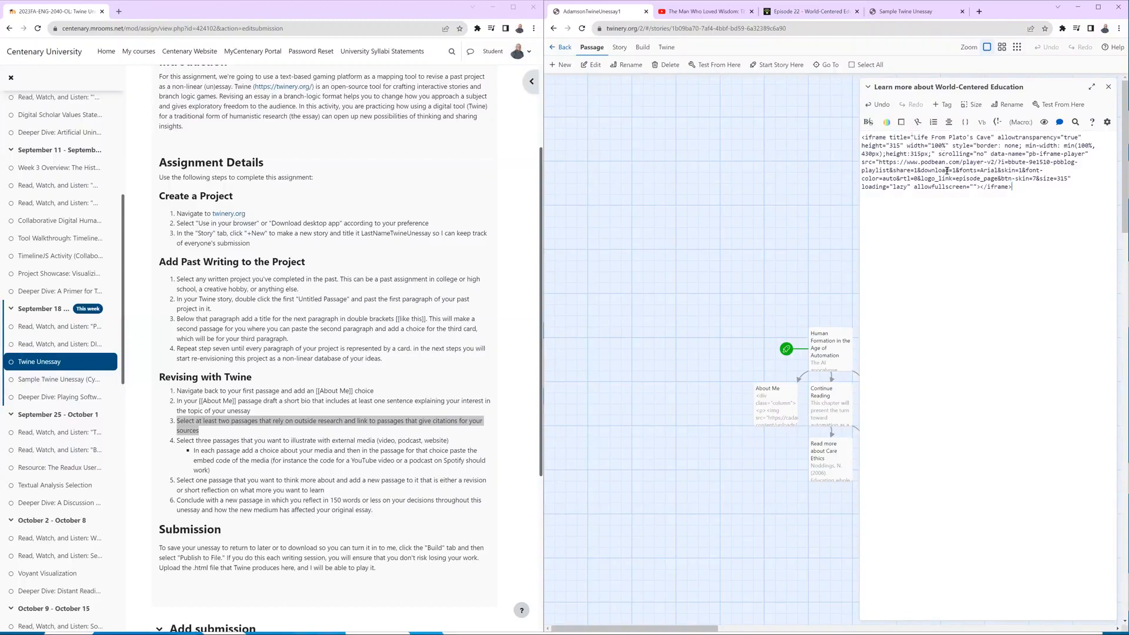
drag(911, 154, 929, 156)
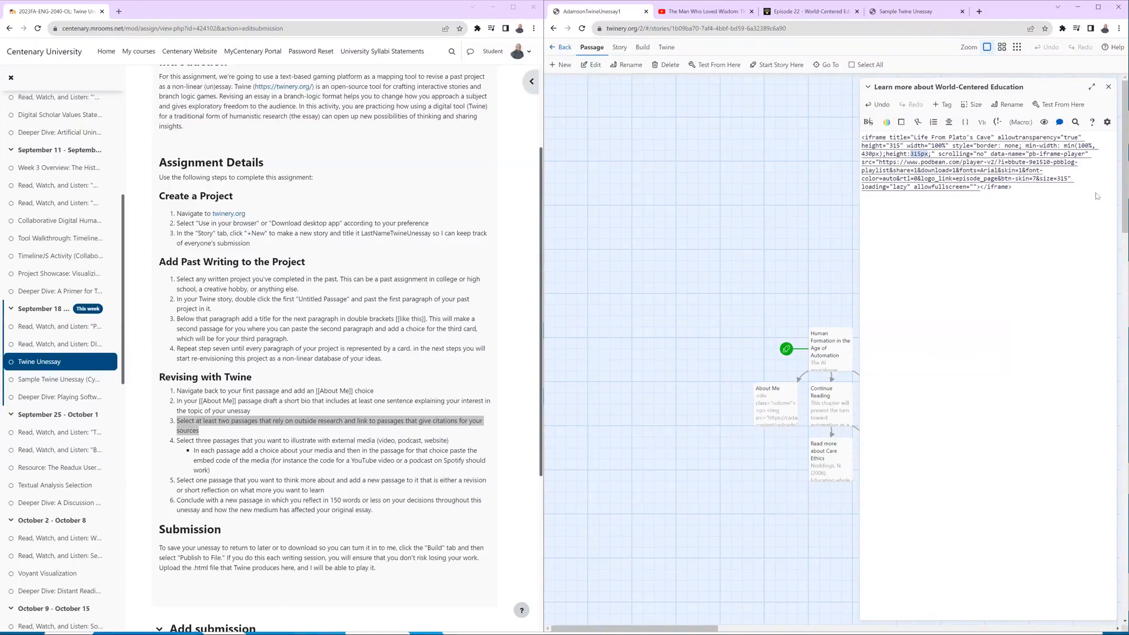
click(1108, 87)
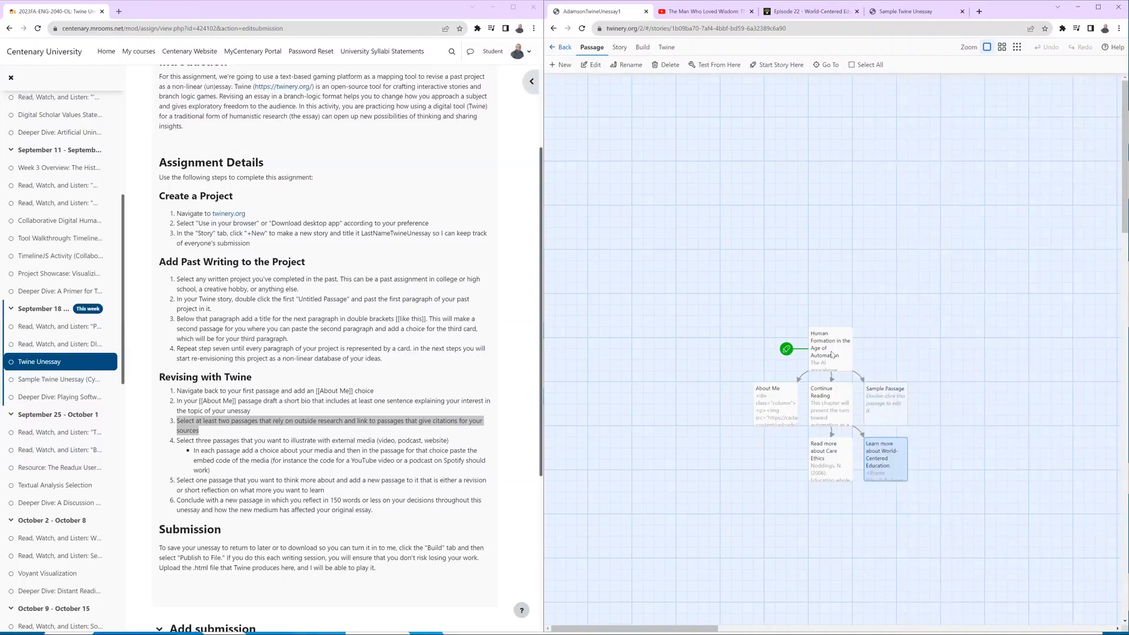
Add a [[Learn more about Maritain's philosophy]] link between the Sample Passage and About Me links in the starting passage, and close the passage.
double_click(831, 355)
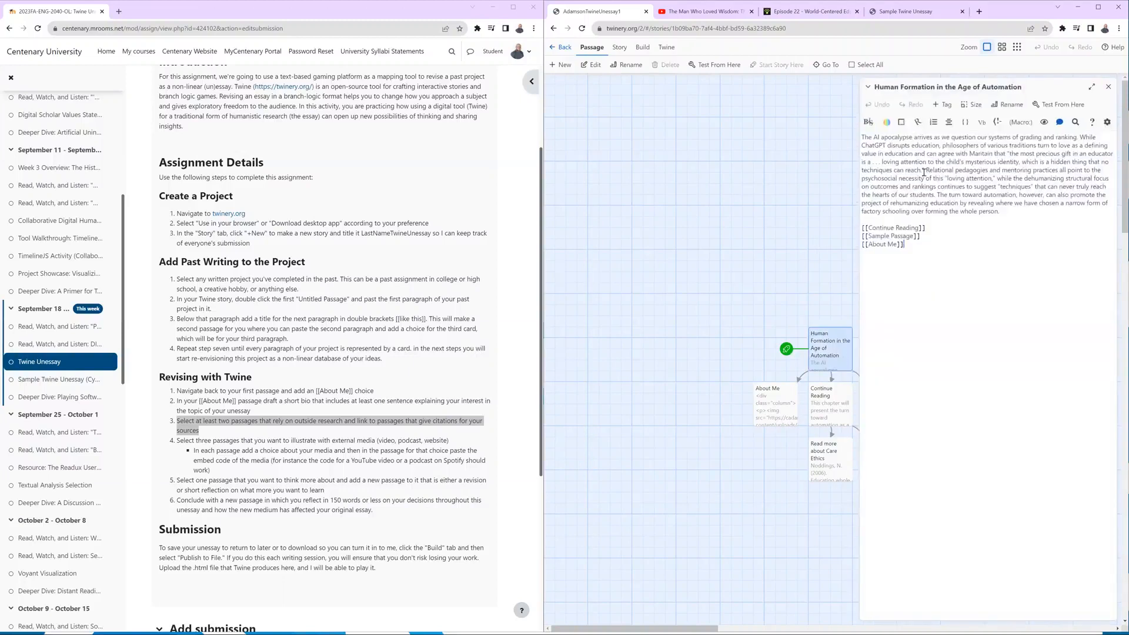
drag(971, 154, 925, 171)
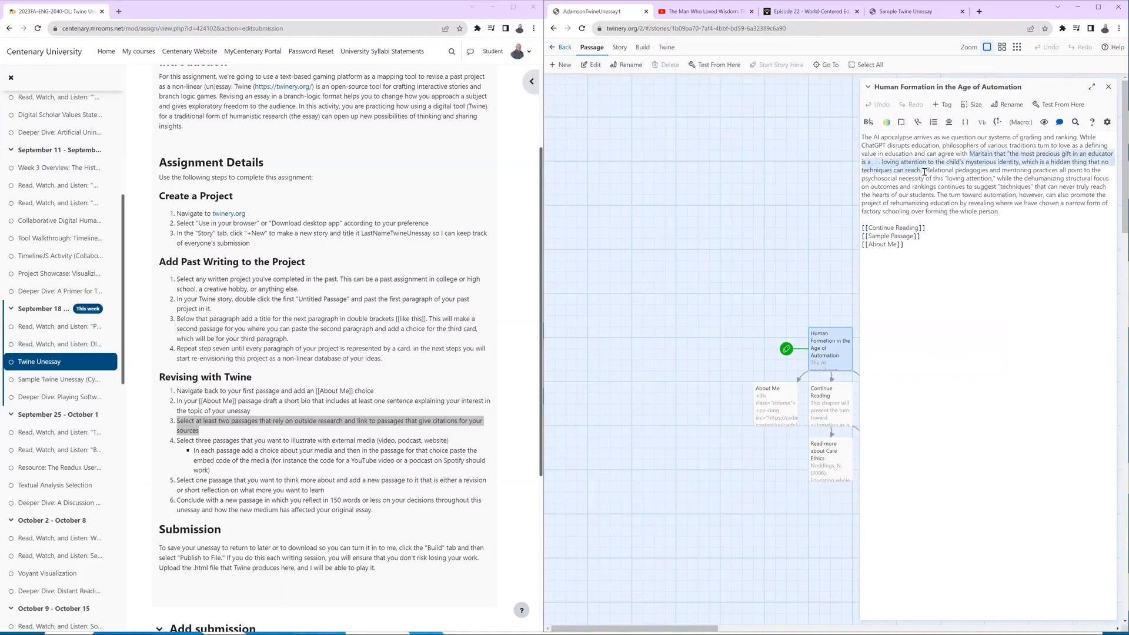
click(926, 237)
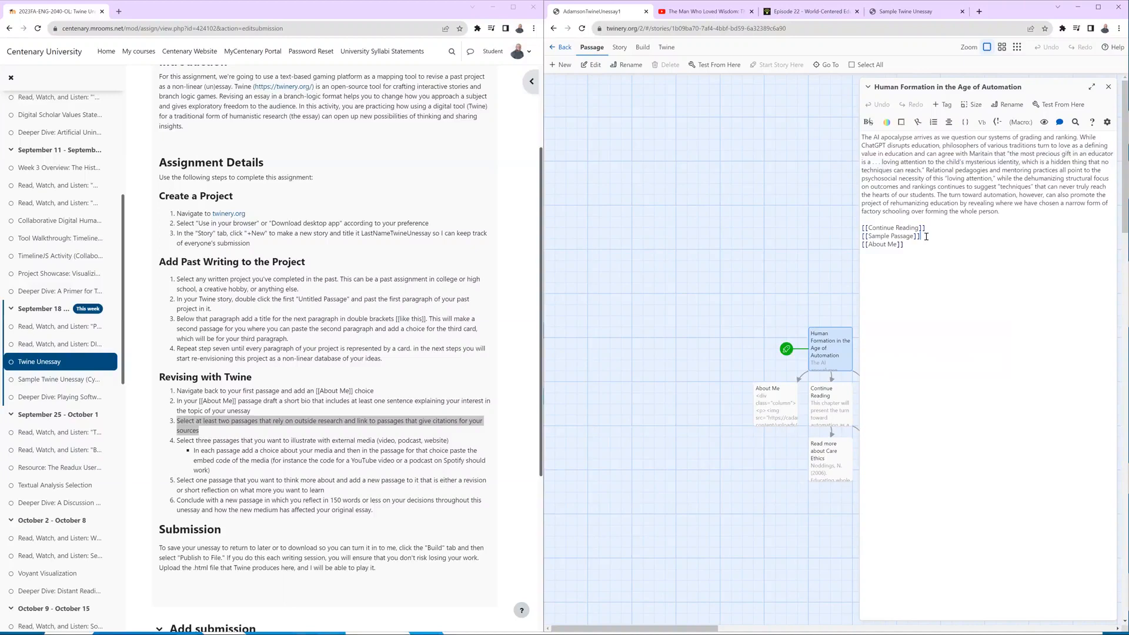
key(Return)
key(Return)
key(BackSpace)
text([[Learn)
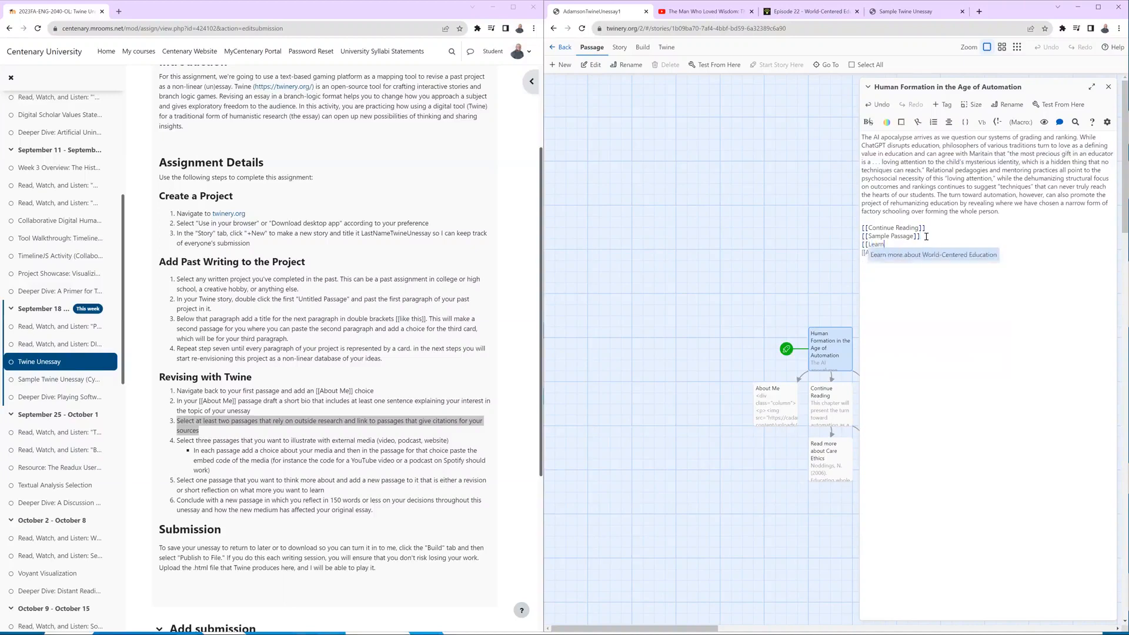
text( more about )
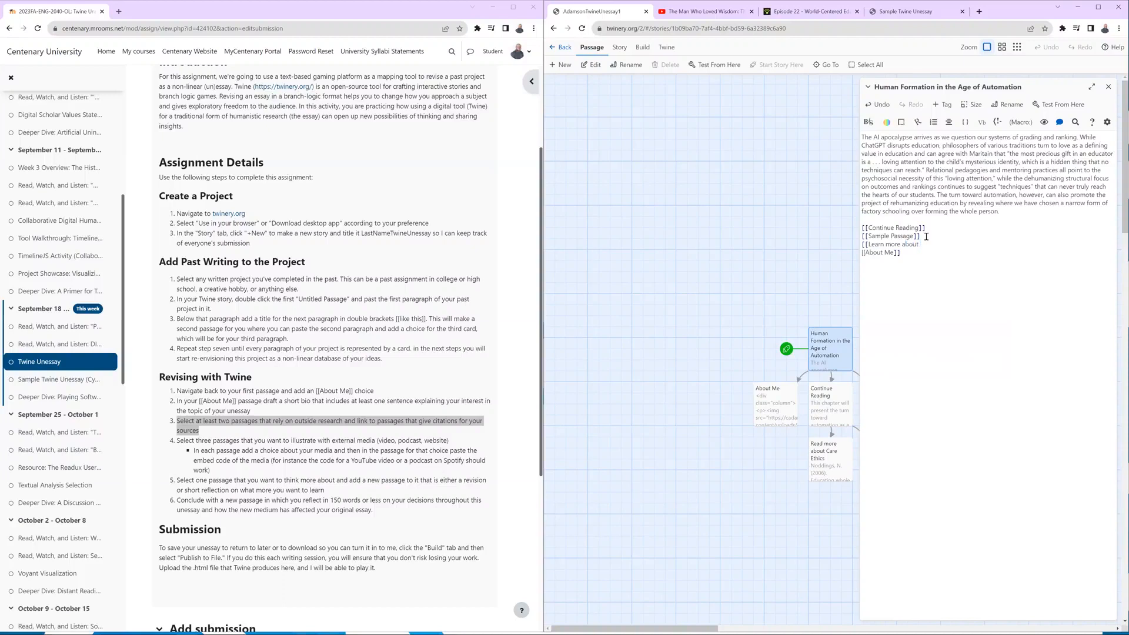
text(Maritain's philosophy]])
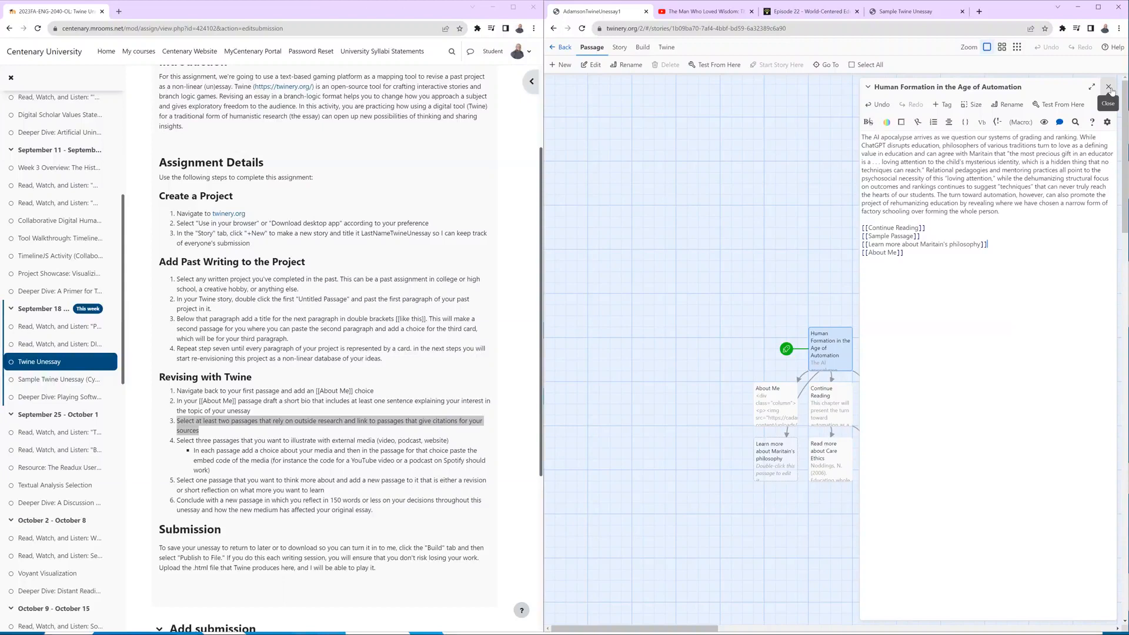
click(1109, 89)
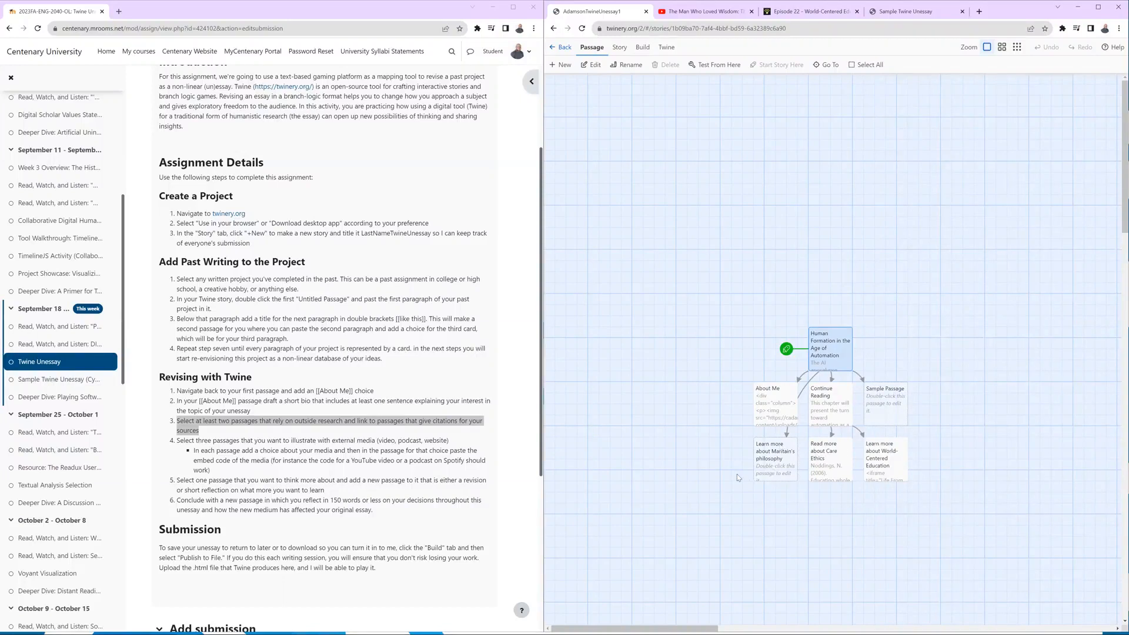
Move the Learn more about Maritain's philosophy passage above the starting passage on the story map, and open it for editing.
drag(776, 472, 702, 373)
drag(717, 312, 771, 291)
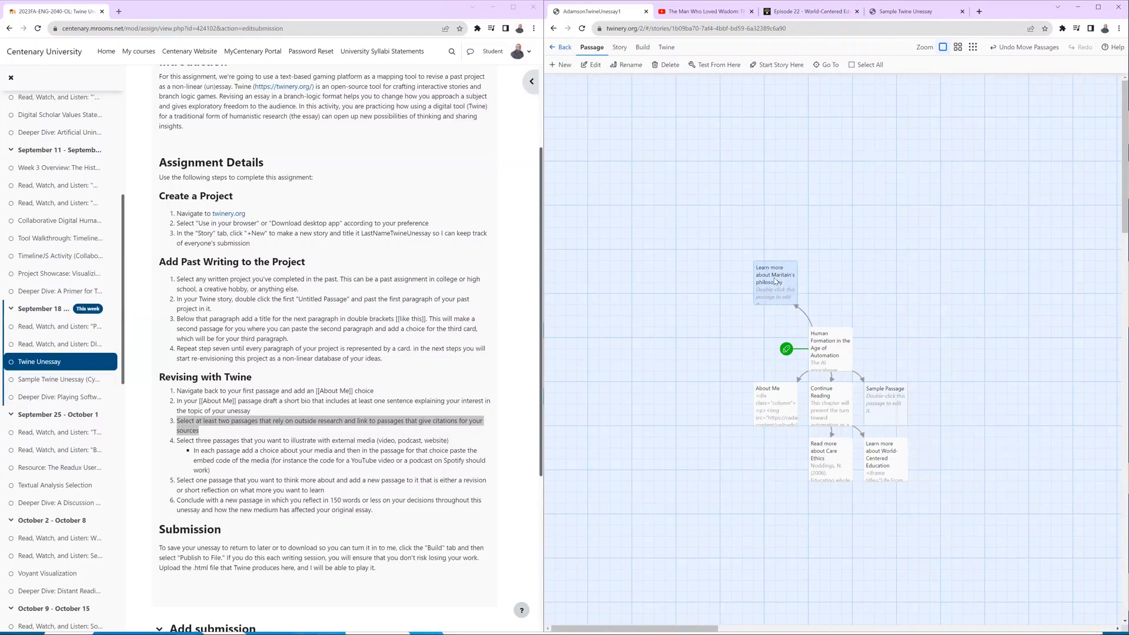
double_click(775, 281)
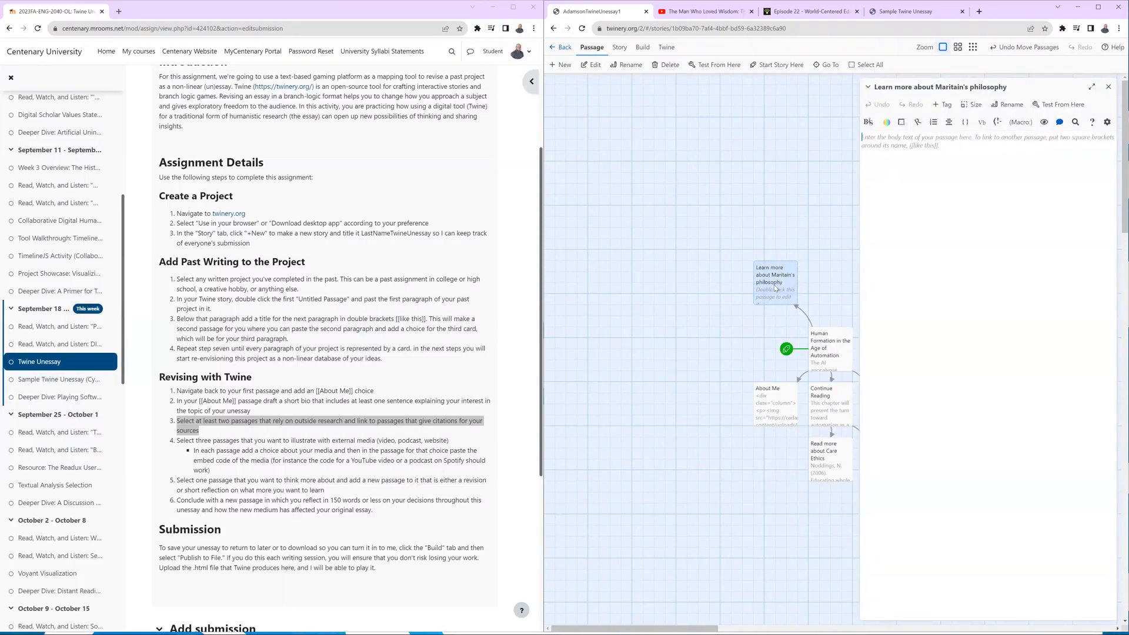
Switch to YouTube and copy the embed code for The Man Who Loved Wisdom: The Story of Jacques Maritain.
click(706, 11)
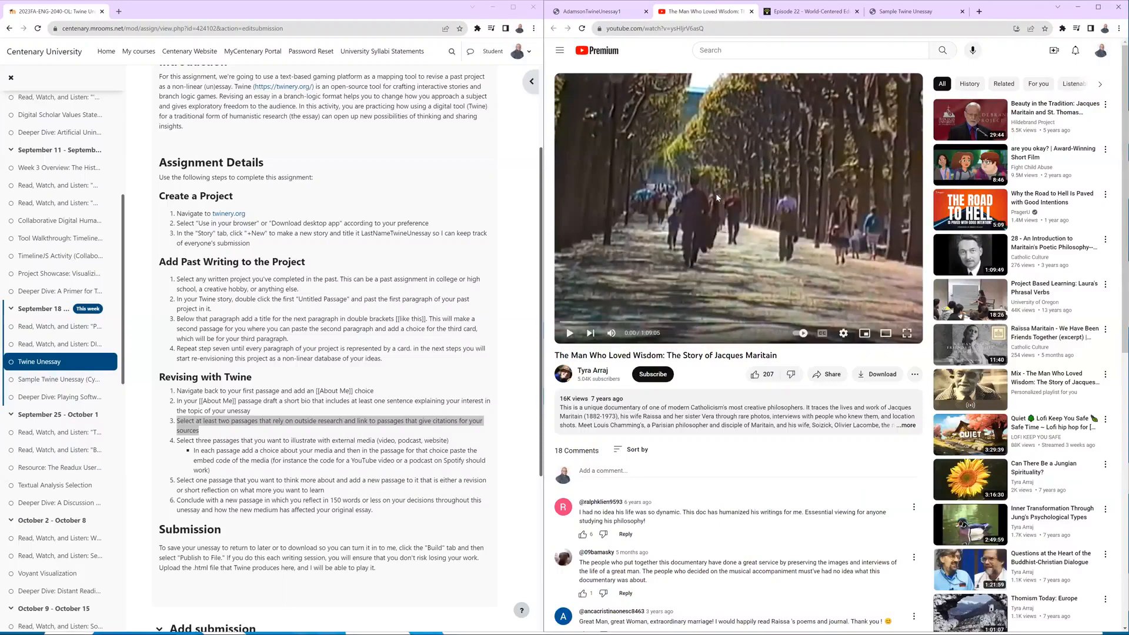
click(831, 375)
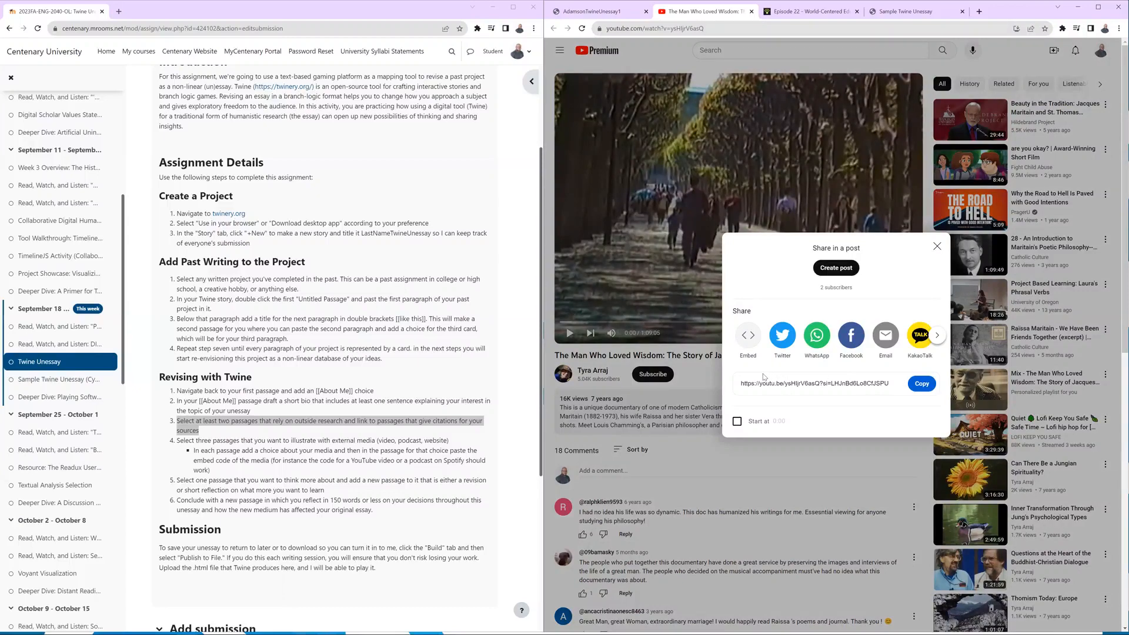
click(747, 337)
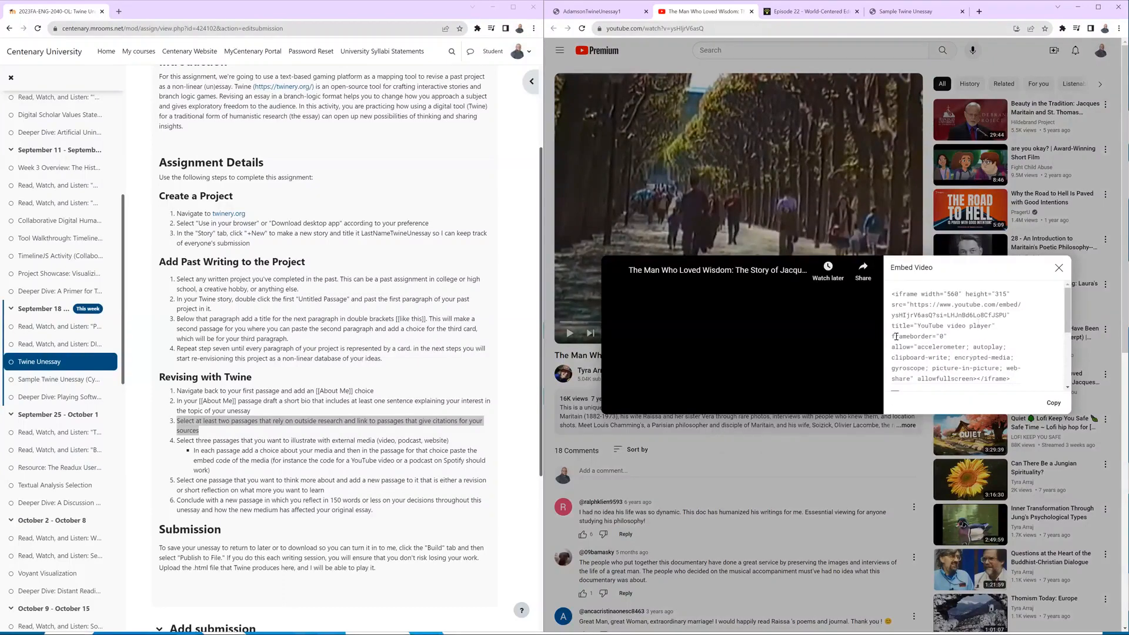
click(976, 351)
key(ctrl+c)
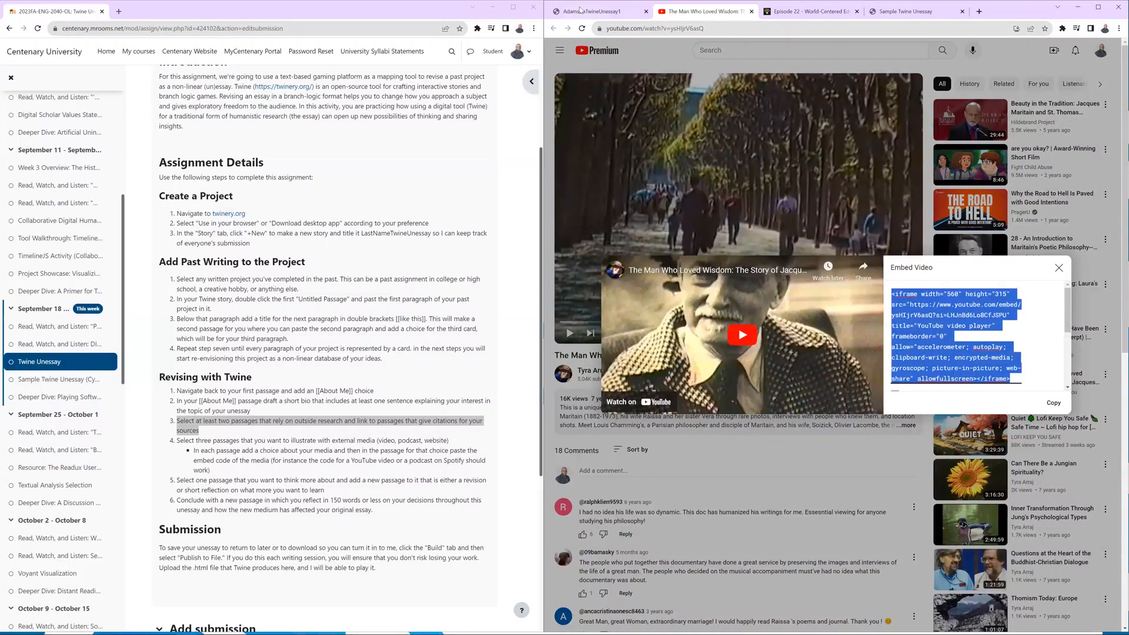
Back in Twine, paste the YouTube iframe embed code into the Learn more about Maritain's philosophy passage, and close the passage.
click(586, 10)
key(ctrl+v)
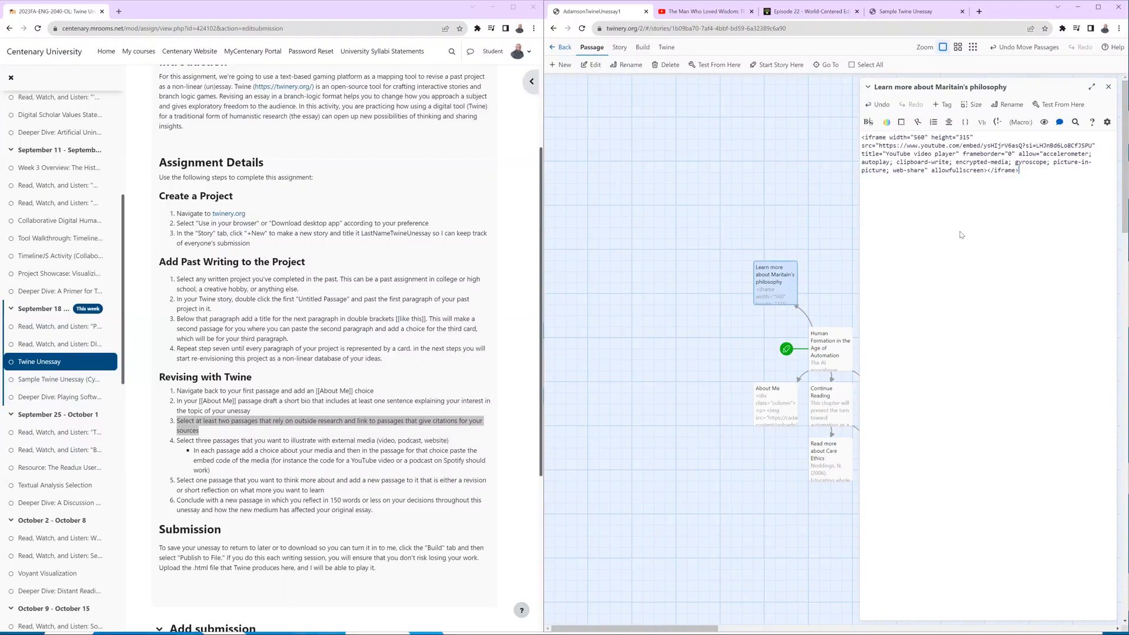
click(1108, 87)
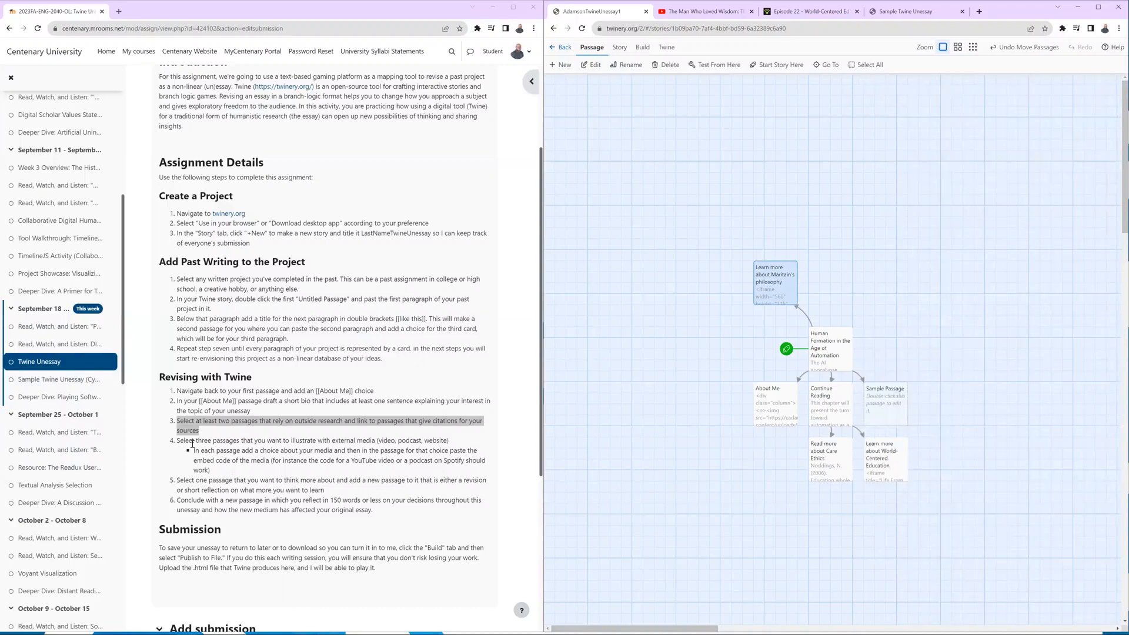
Highlight the assignment's revision or reflection instruction, and add a [[Revision/Reflection]] link below the World-Centered Education link in the Continue Reading passage.
drag(177, 441, 241, 440)
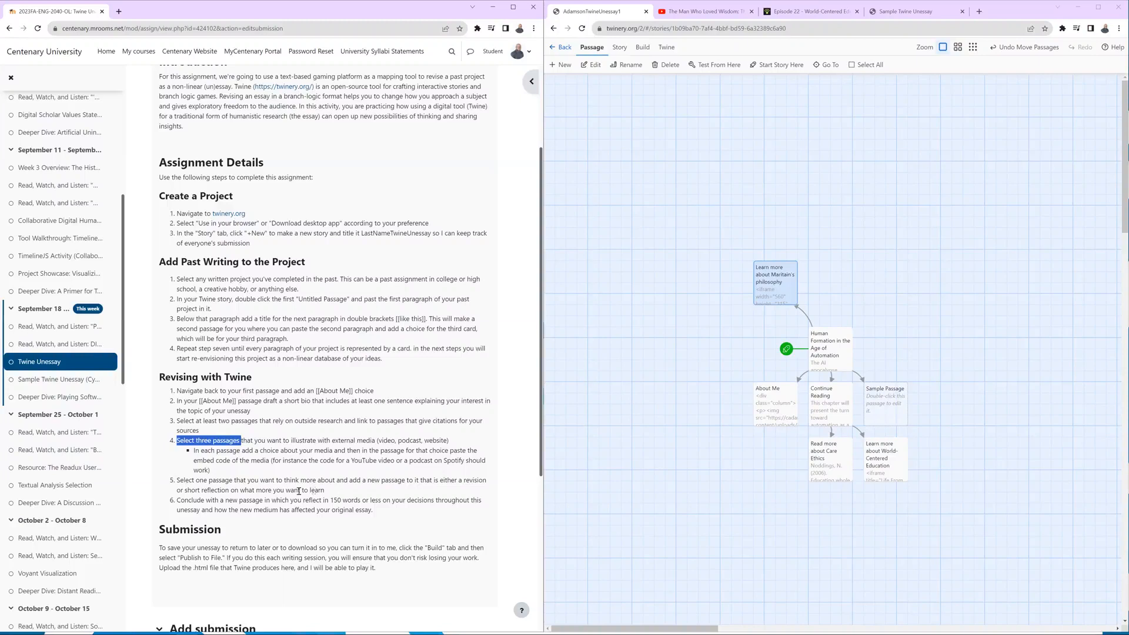
drag(325, 490, 178, 484)
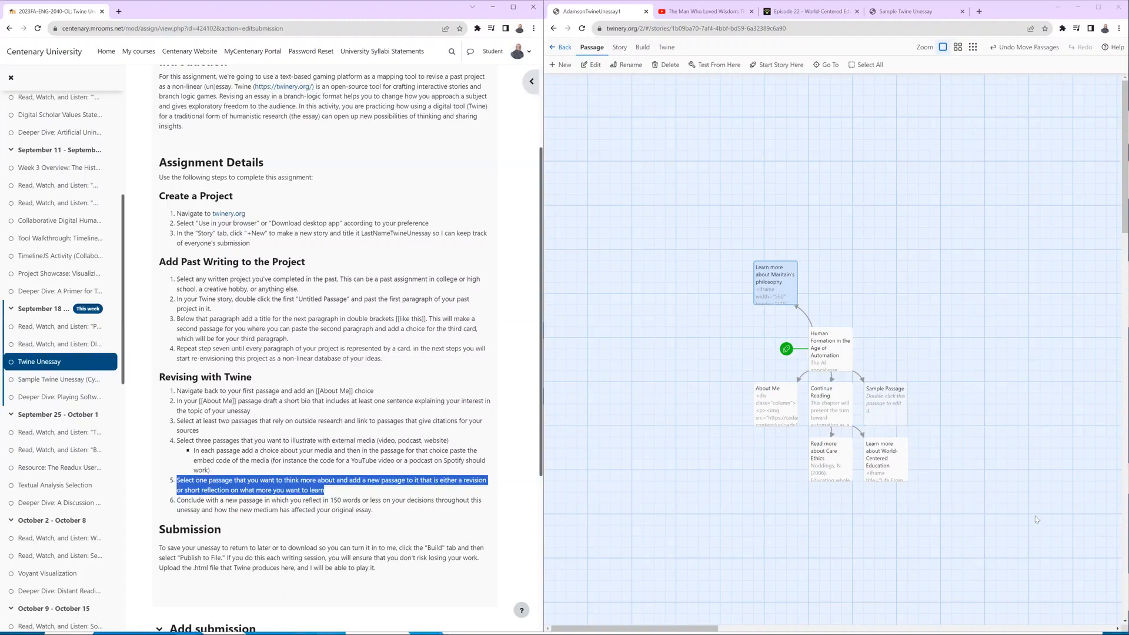
double_click(820, 406)
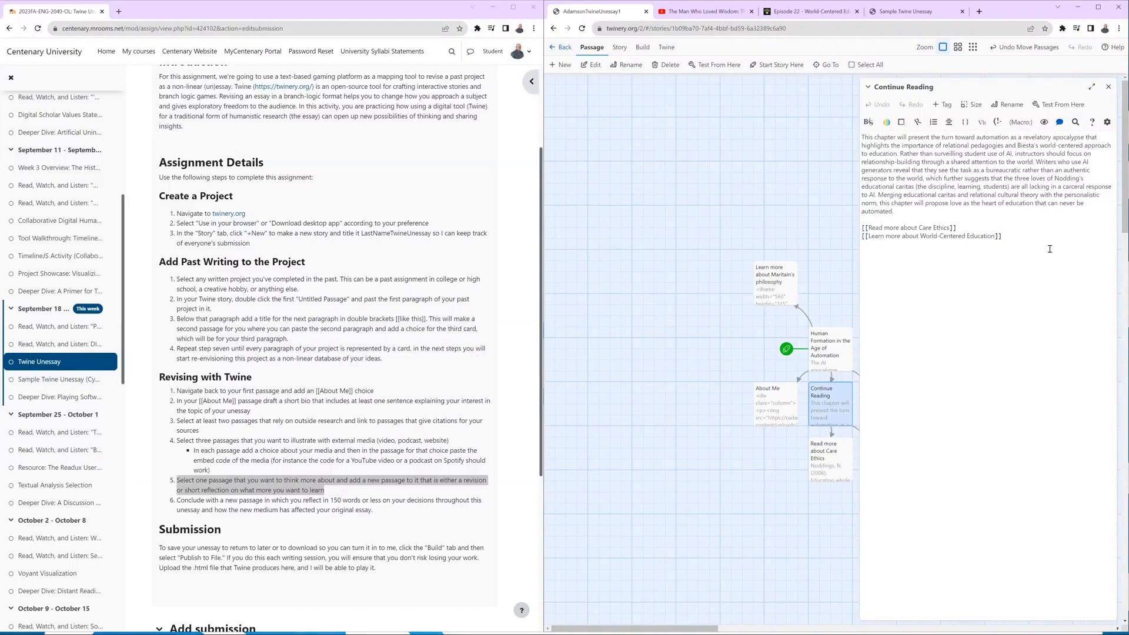
text([[Revision/Reflection]])
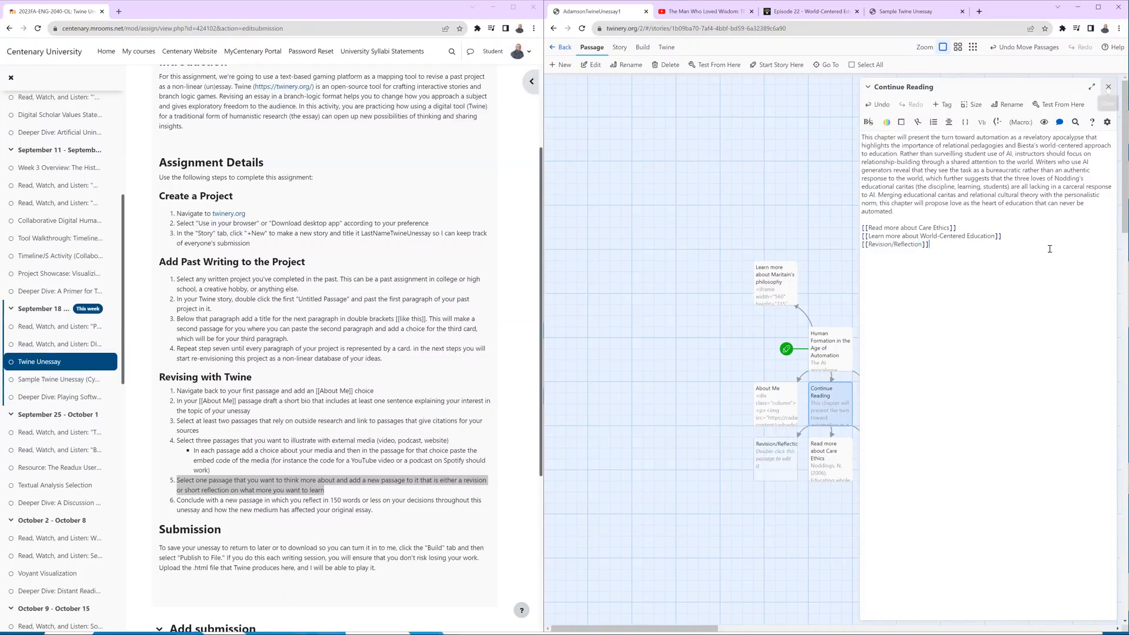
click(1109, 86)
Shift the Revision/Reflection passage slightly left on the story map, enter "Revise or reflect. Future-oriented" as its text, and close it.
drag(752, 464, 753, 463)
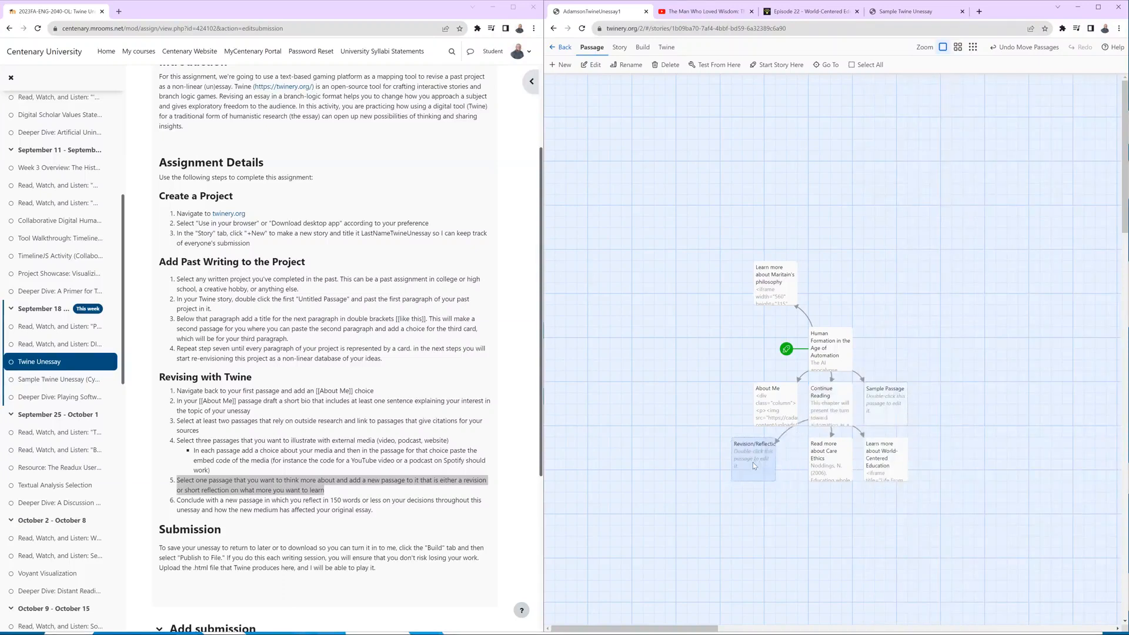
double_click(753, 467)
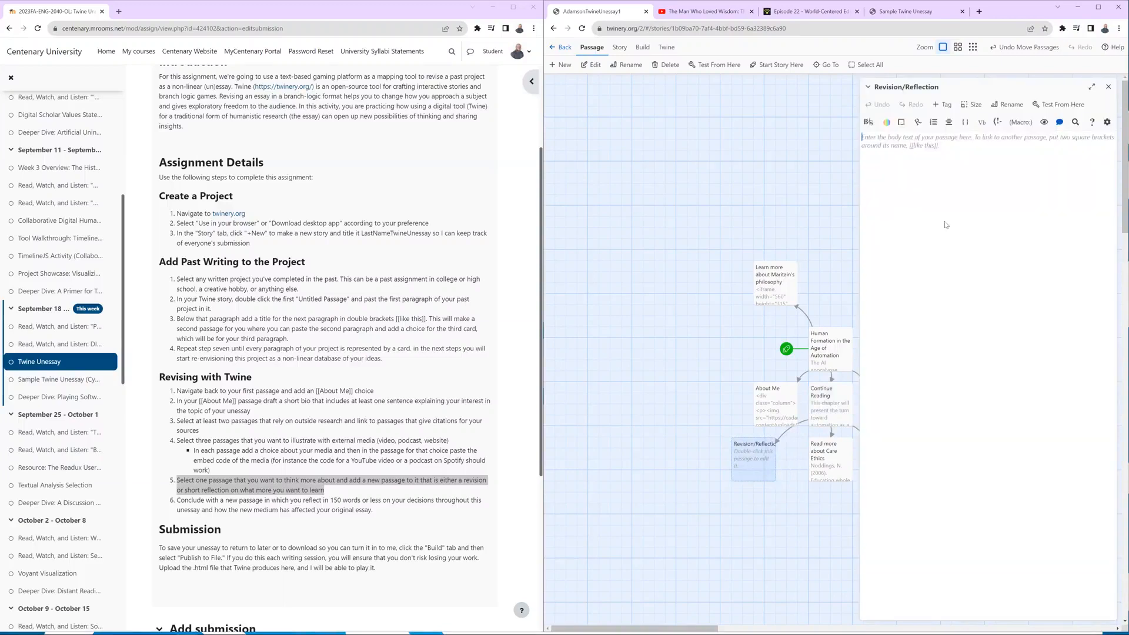
text(Revise o)
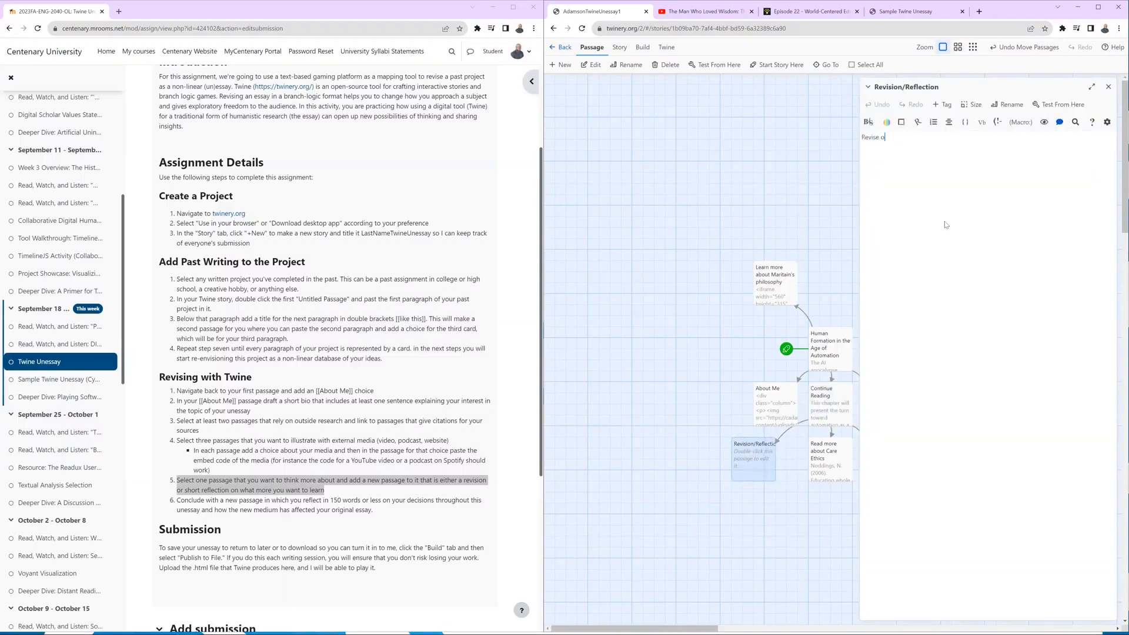
text(r reflect. Future-oriented)
click(725, 139)
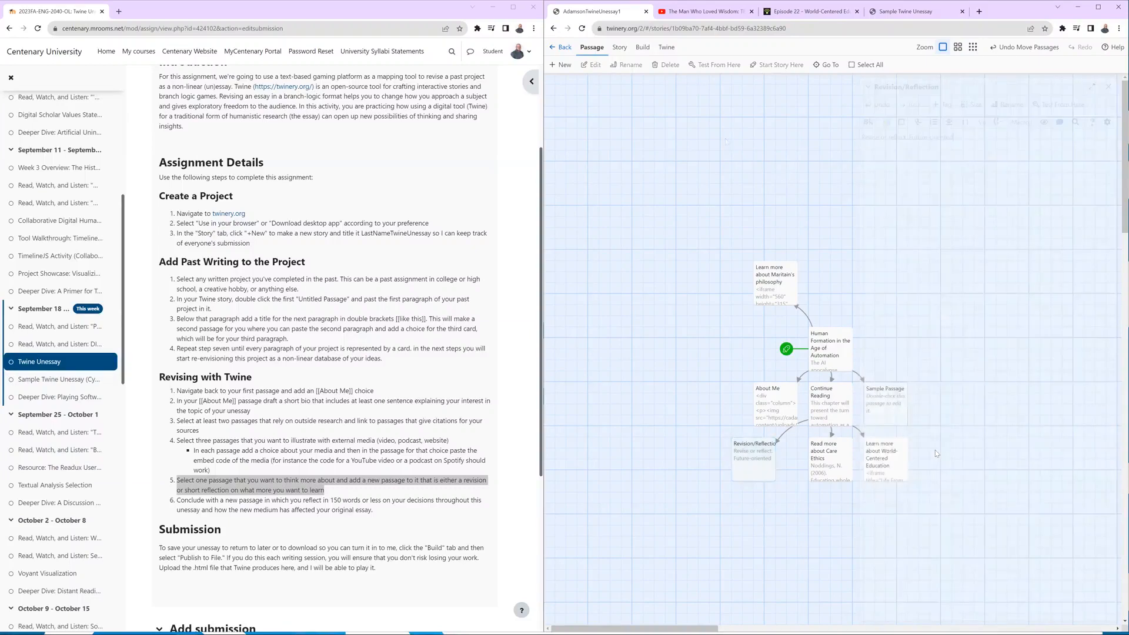
Add a [[Conclusion]] link below the text of the Revision/Reflection passage, and open the linked Conclusion passage.
double_click(745, 457)
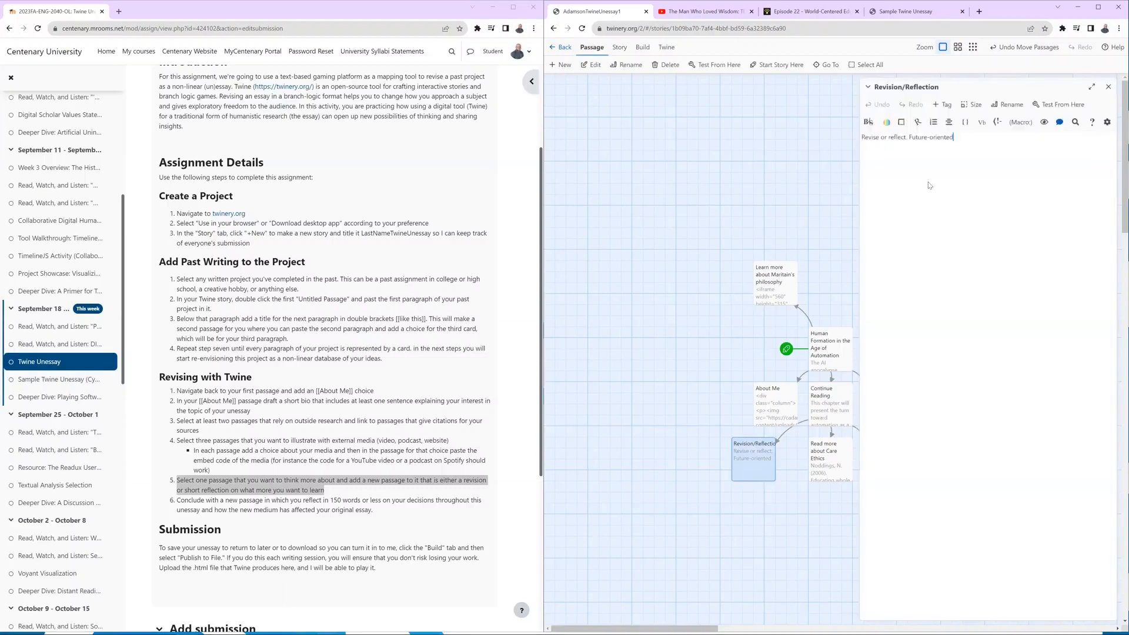
key(Return)
text([[Conclusion)
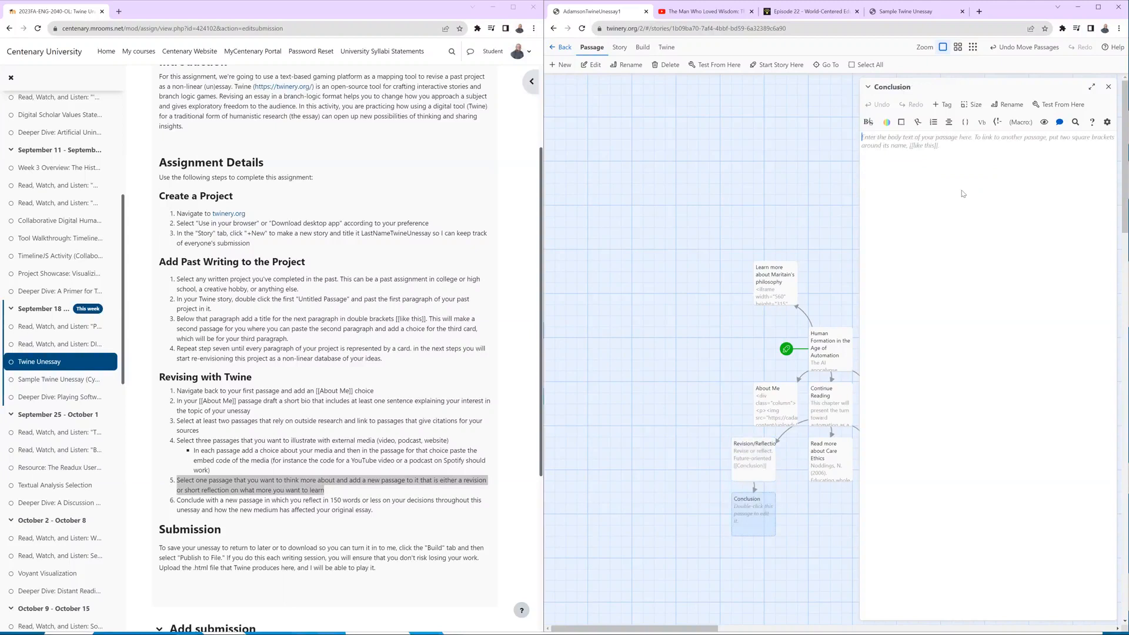
Copy the assignment's instruction about concluding in 150 words or less into the Conclusion passage, and close the passage.
drag(376, 512, 176, 504)
key(ctrl+c)
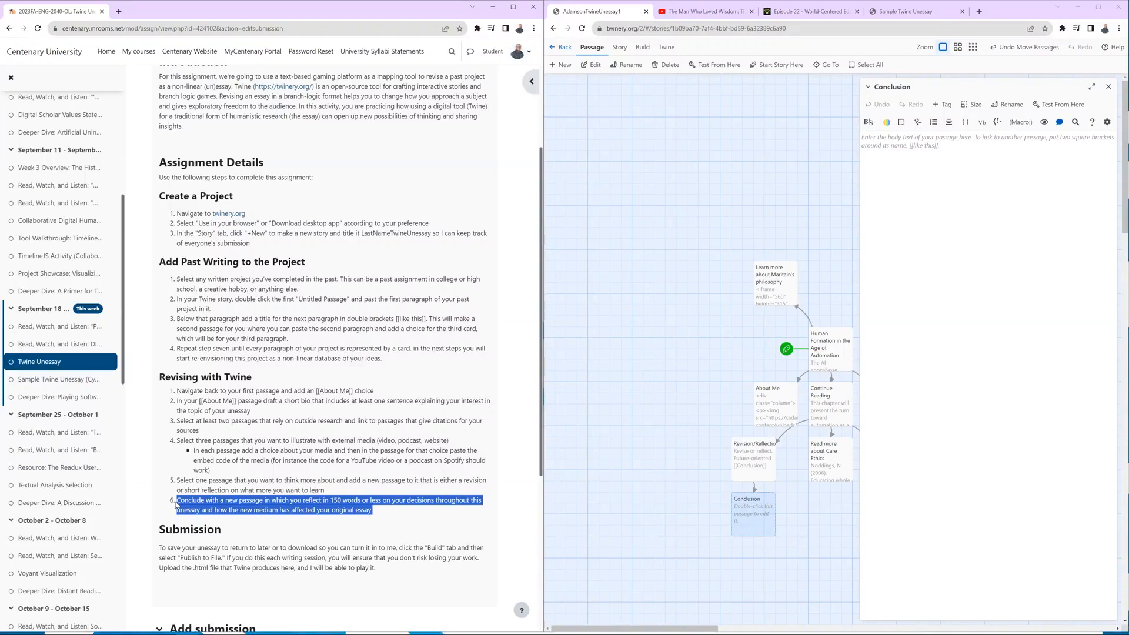
click(1025, 200)
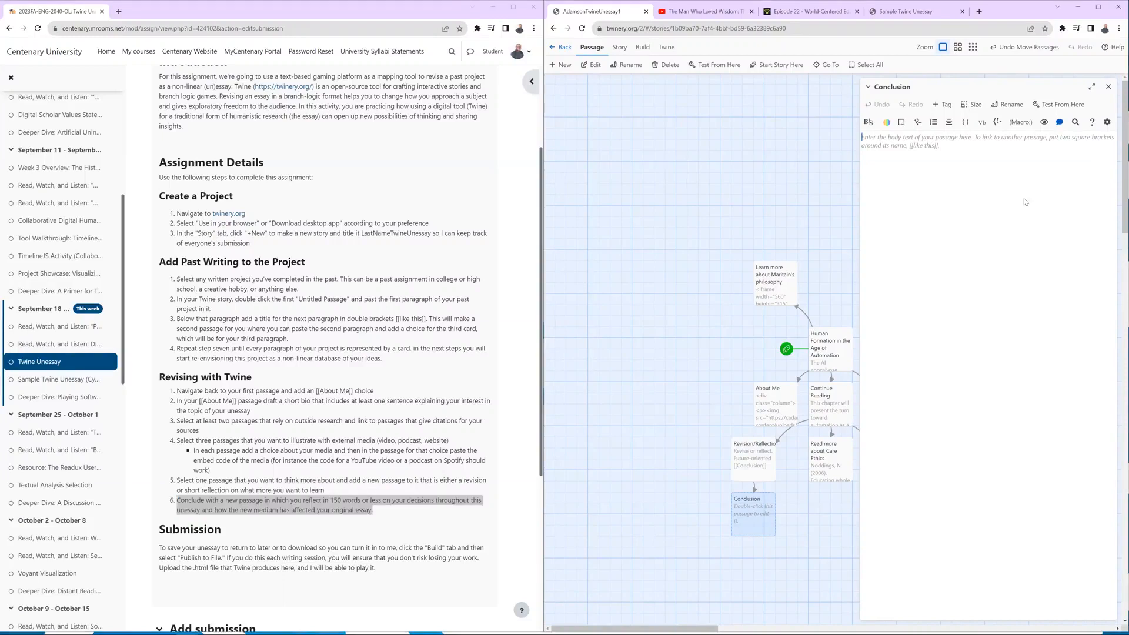
key(ctrl+v)
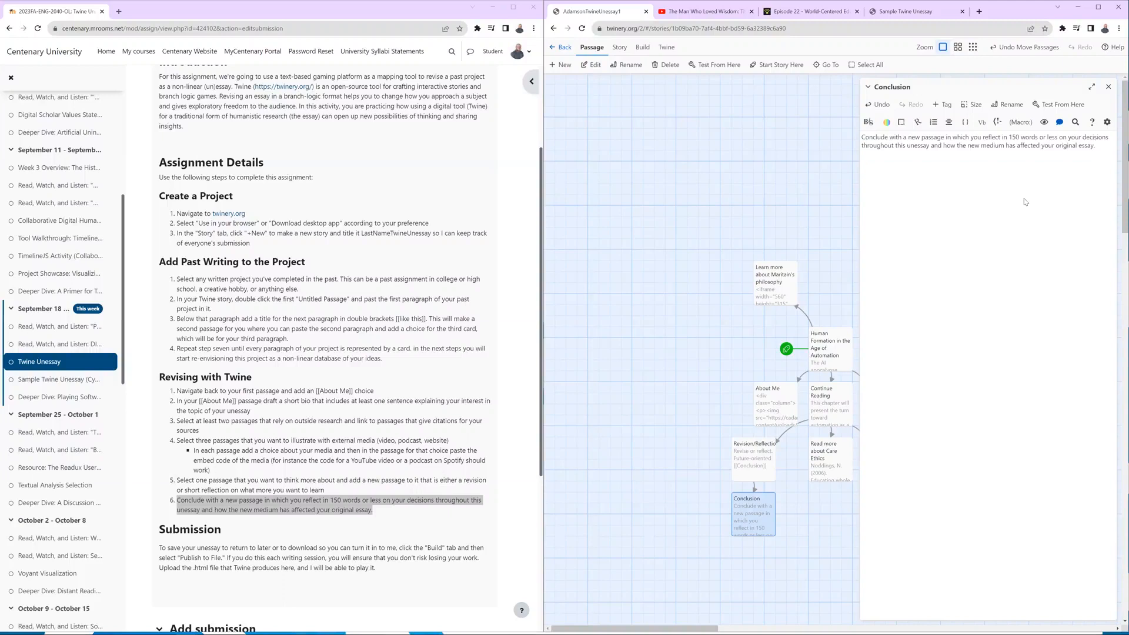
click(1108, 86)
Spread the passages apart on the story map, with Conclusion, Revision/Reflection and About Me further left and Sample Passage and World-Centered Education further right.
drag(755, 522, 689, 532)
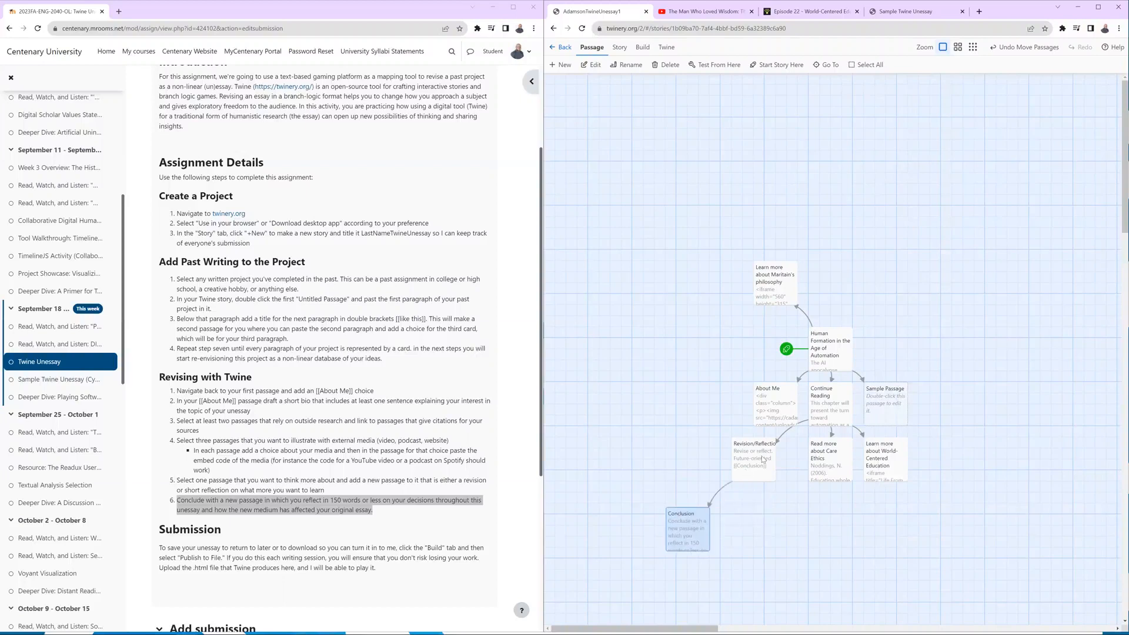
drag(761, 458, 684, 447)
drag(772, 410, 716, 376)
drag(853, 333, 875, 300)
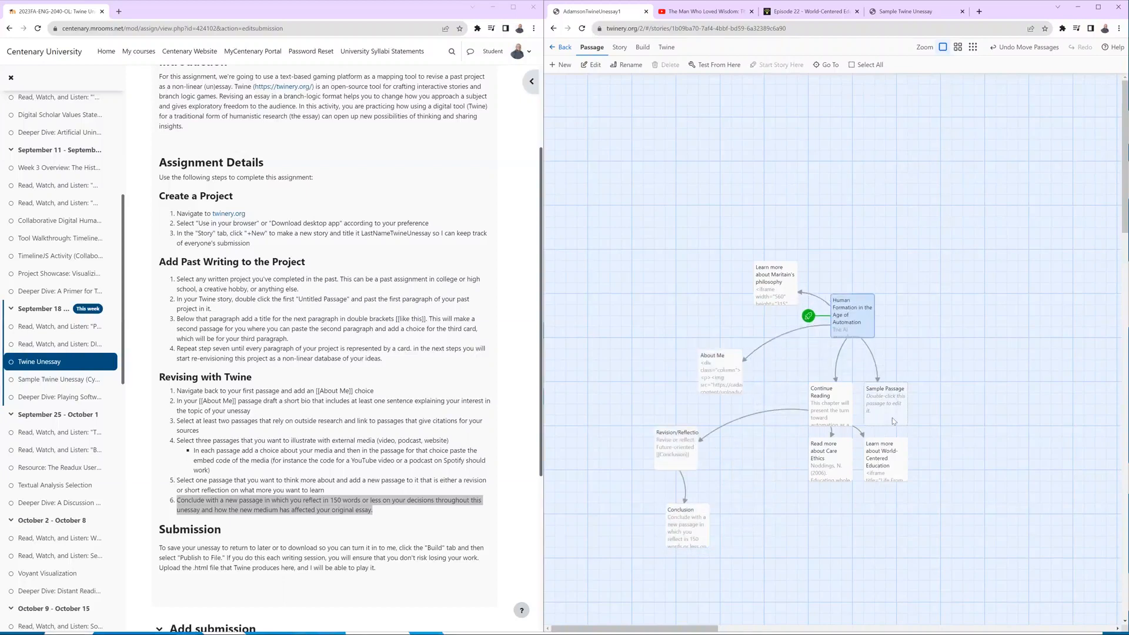
drag(885, 419, 918, 408)
drag(827, 397, 816, 386)
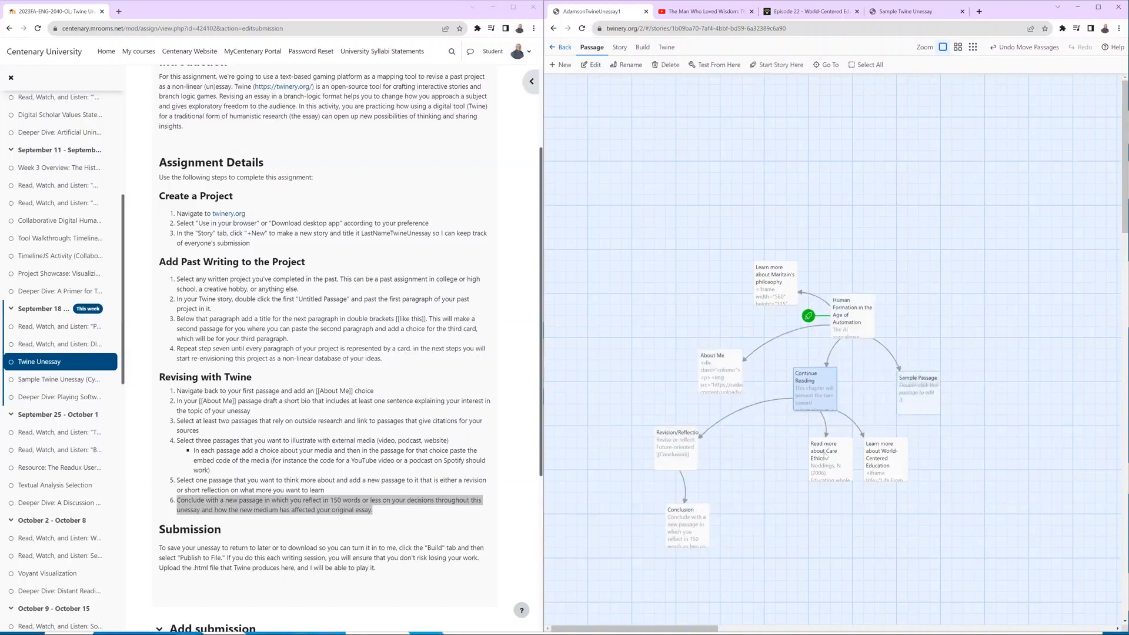
drag(824, 454, 814, 465)
drag(888, 459, 899, 481)
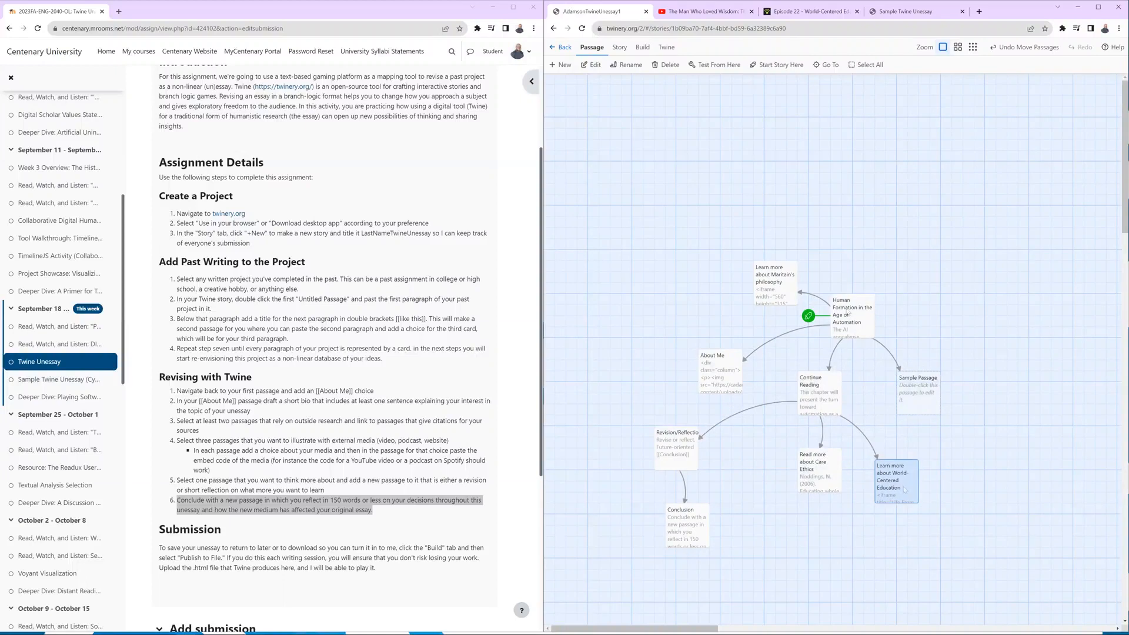
Play the story, follow Continue Reading to the Read more about Care Ethics citation, and return to the Continue Reading passage.
click(642, 47)
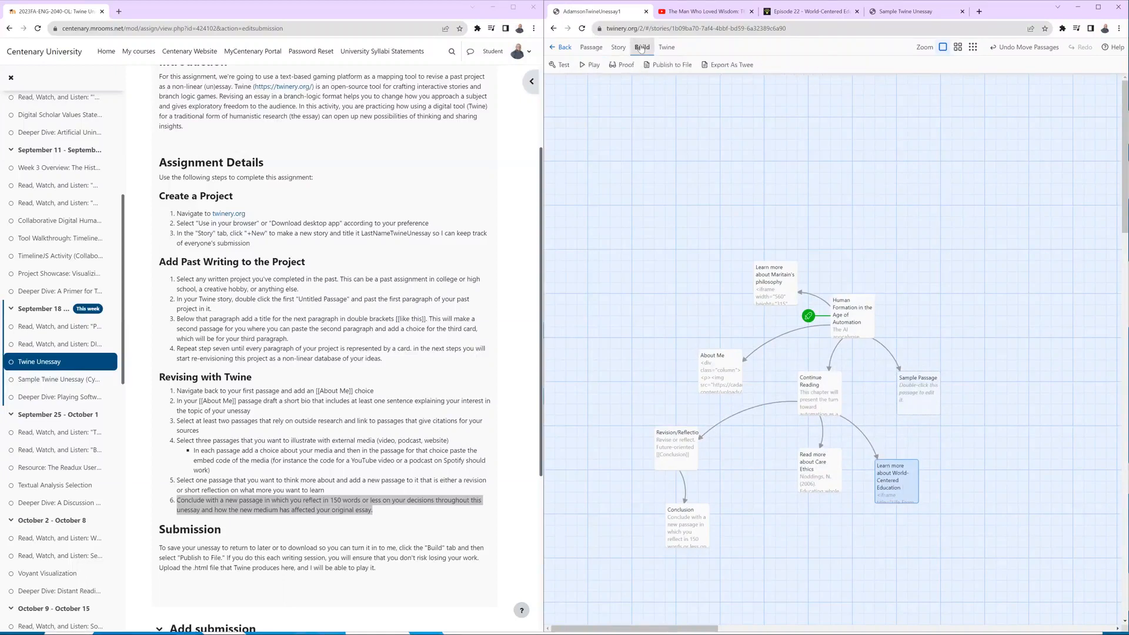
click(853, 316)
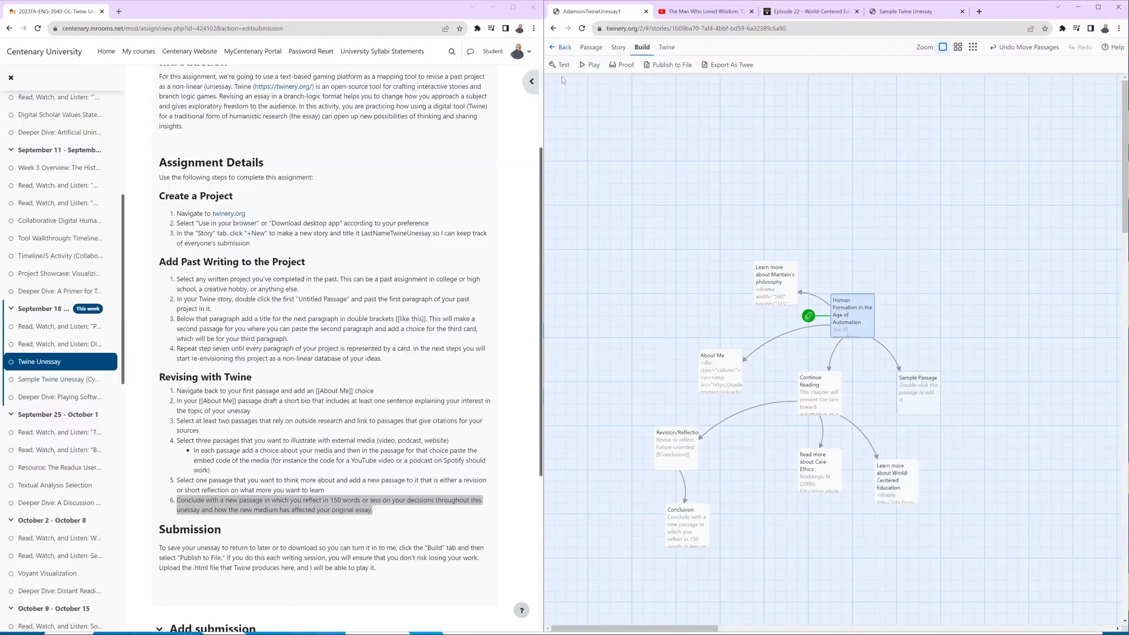
click(586, 64)
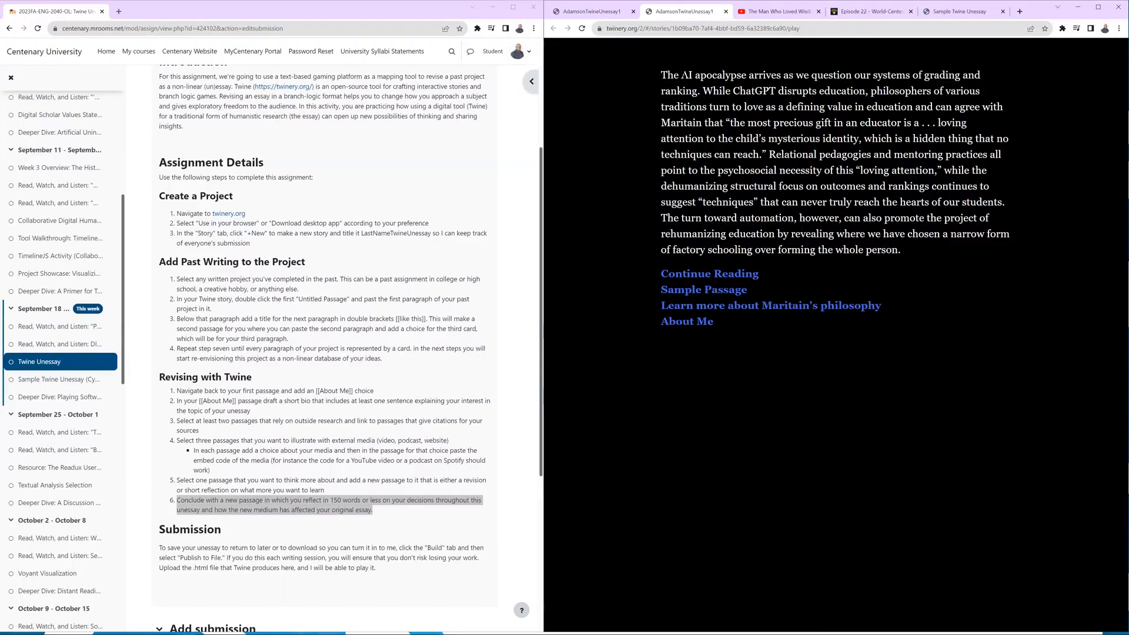
click(679, 274)
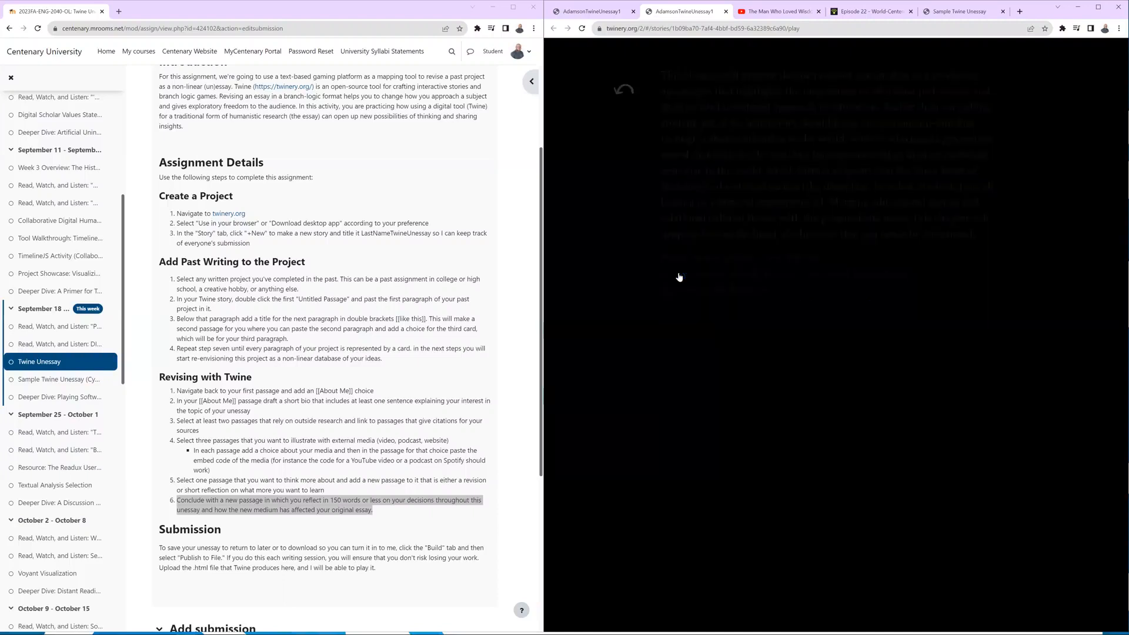
click(717, 260)
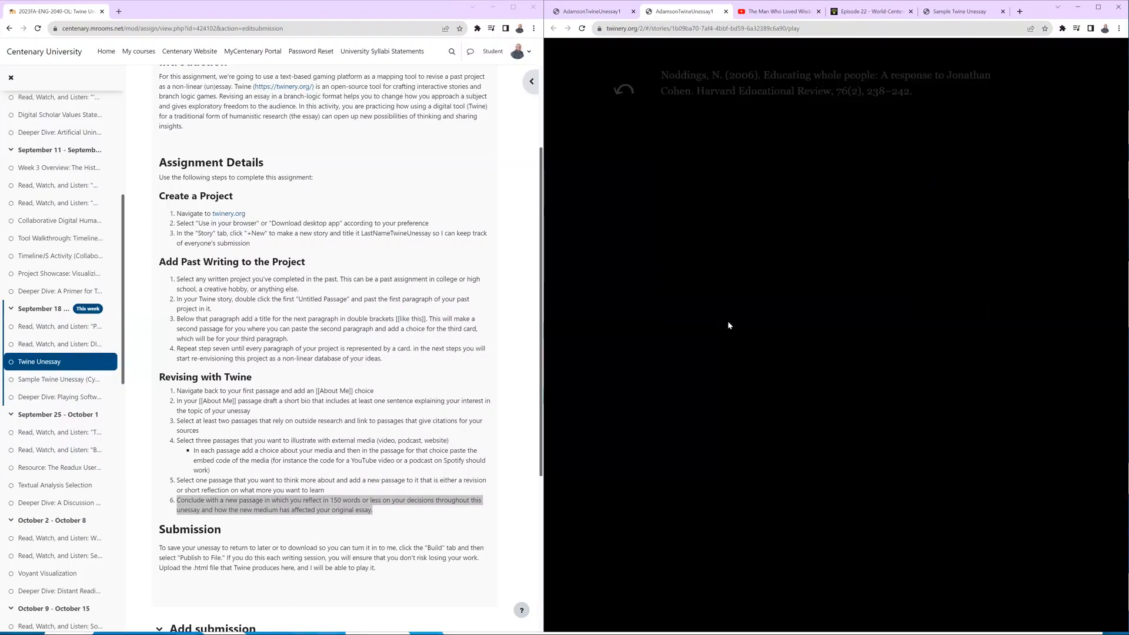
click(626, 90)
Check the World-Centered Education podcast, Revision/Reflection and Conclusion passages in the playing story, and reopen World-Centered Education from Continue Reading.
click(683, 276)
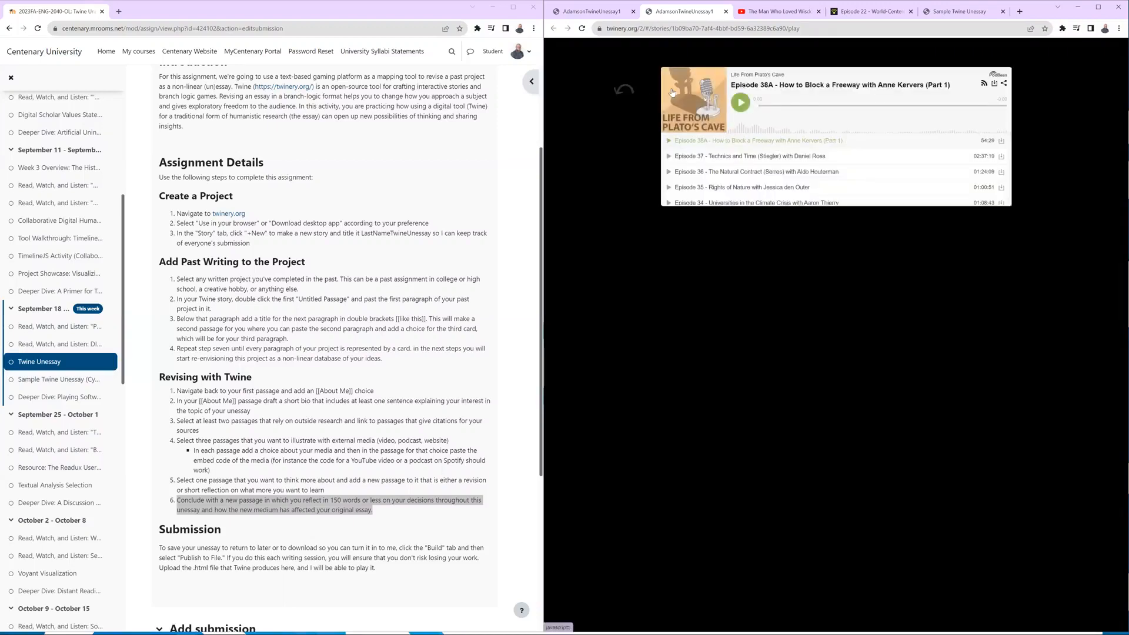
click(627, 94)
click(714, 289)
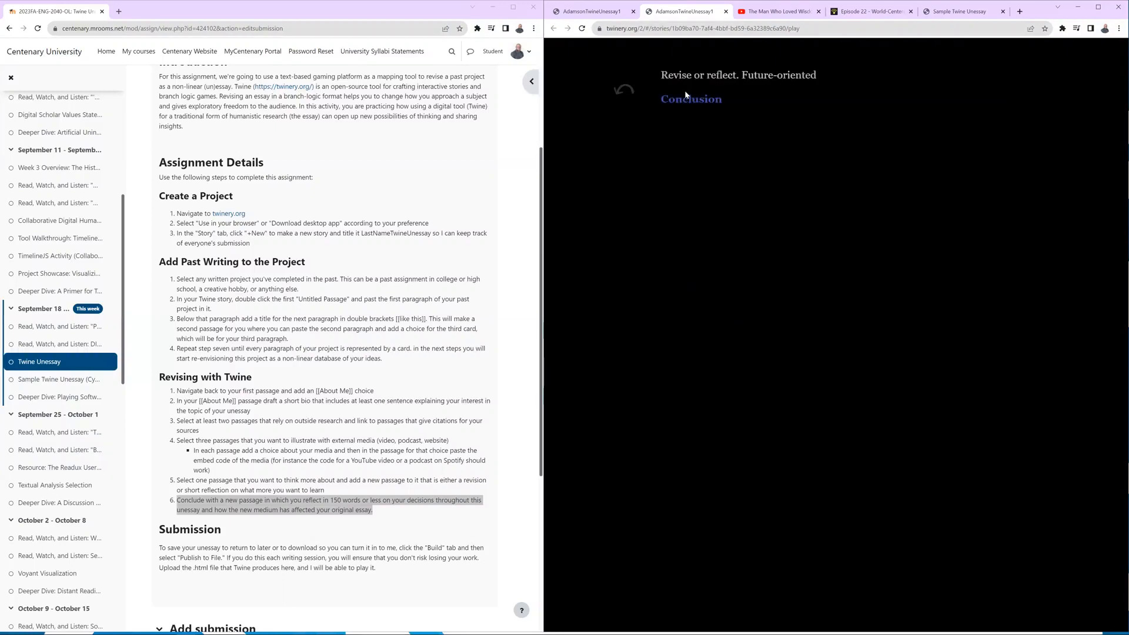
click(683, 97)
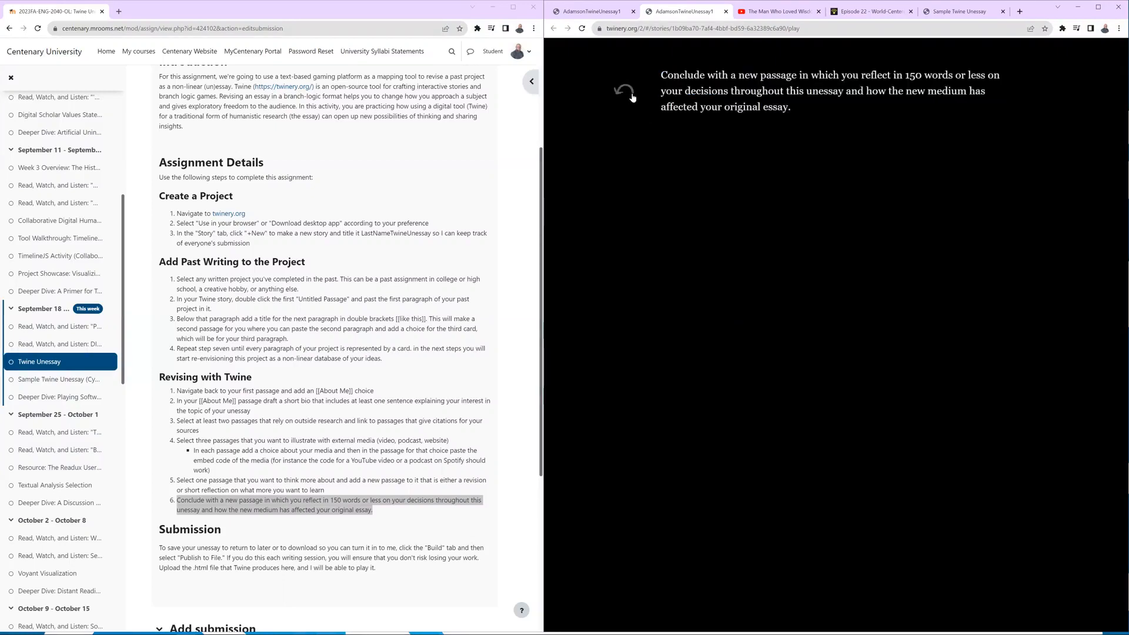
click(632, 97)
click(632, 97)
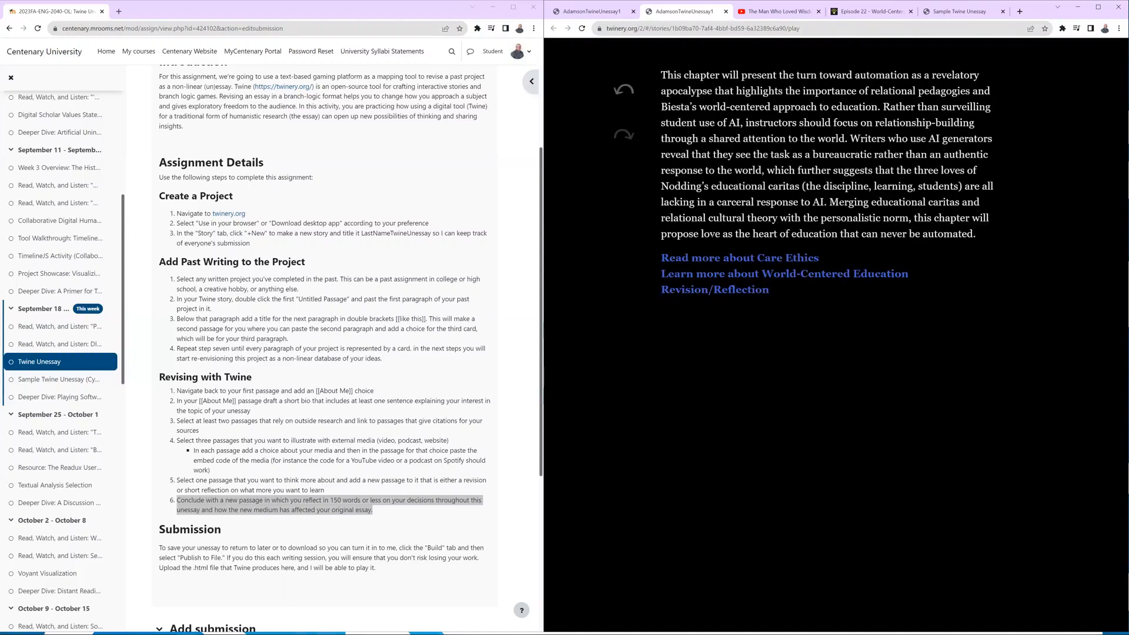
click(708, 274)
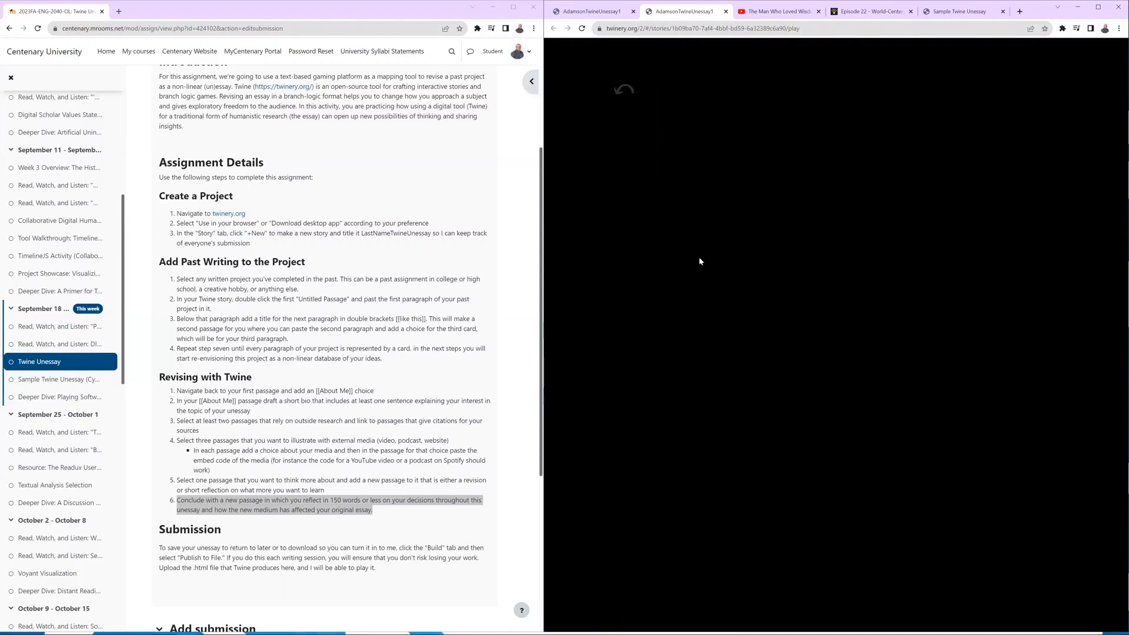
Go back to the opening passage in the playing story and open the embedded video passage about Maritain's philosophy.
click(624, 89)
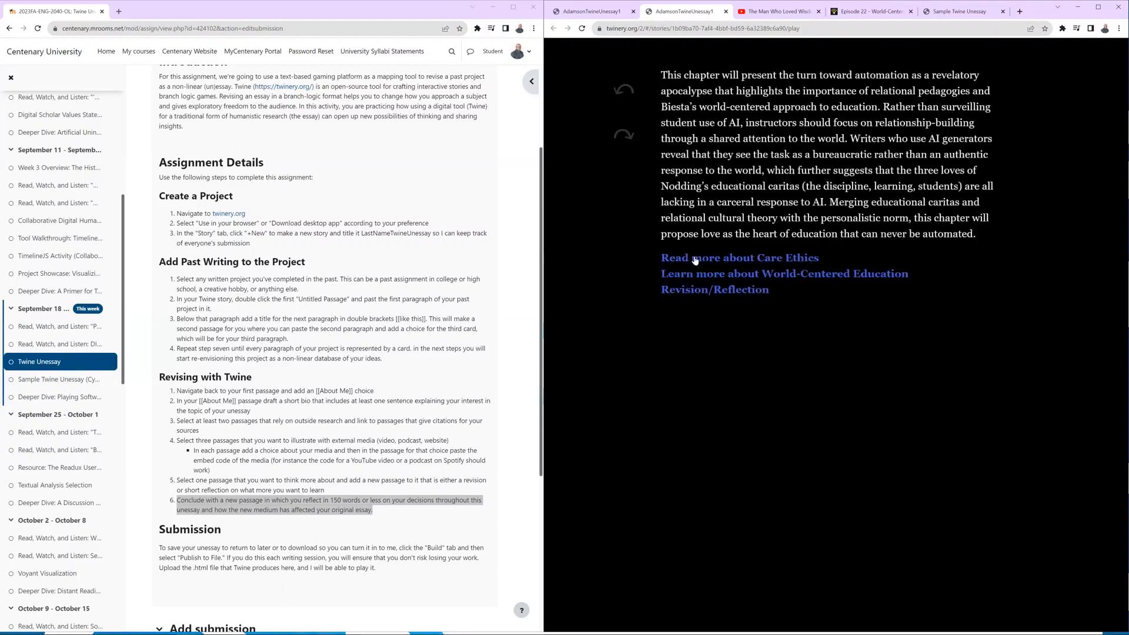
click(632, 109)
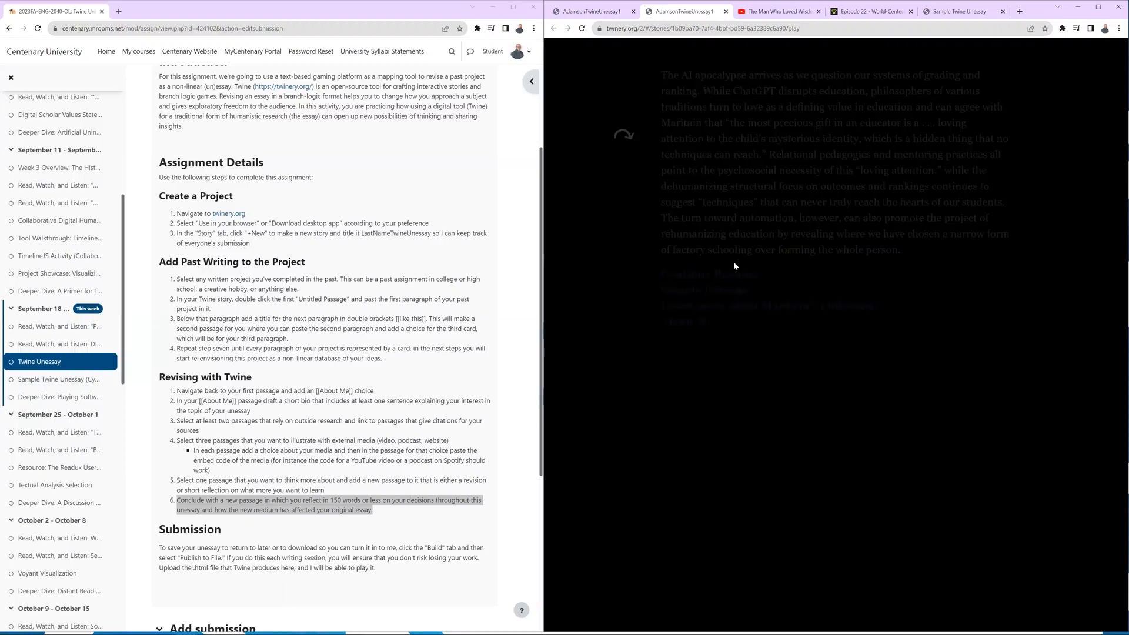
click(721, 308)
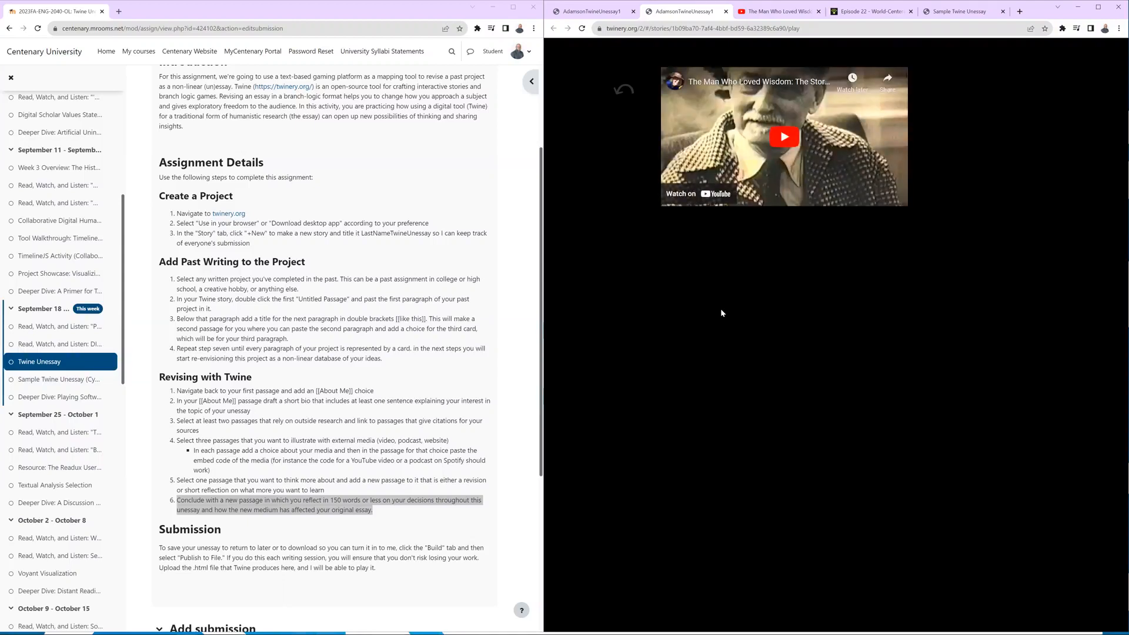
Return to the story map, publish the story to an HTML file, and check the file in the browser's downloads.
click(619, 12)
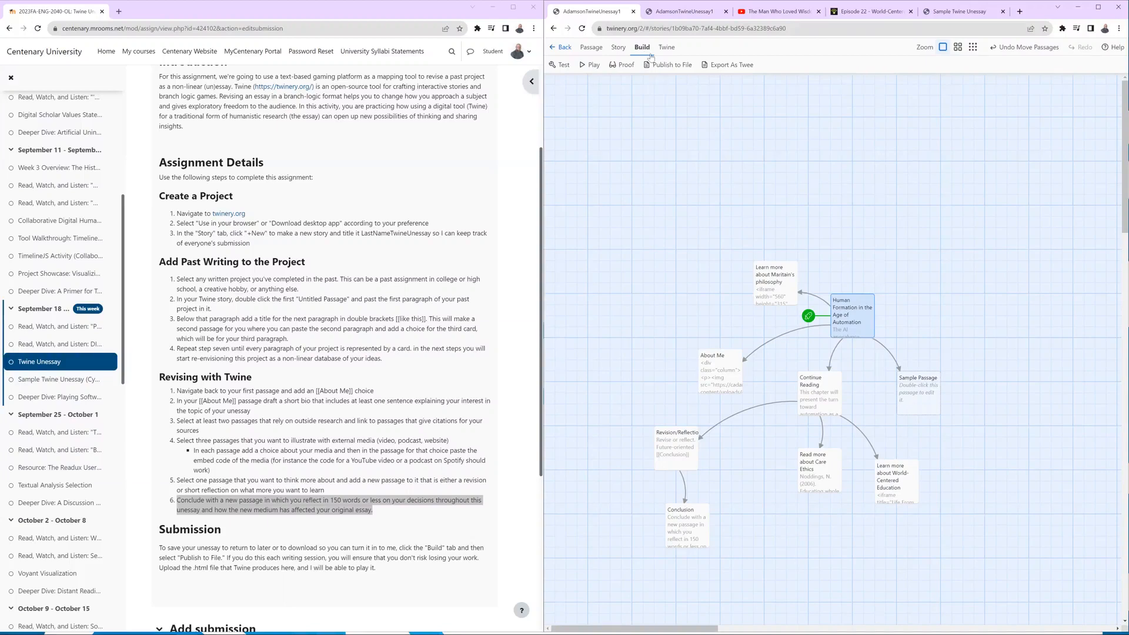
click(668, 65)
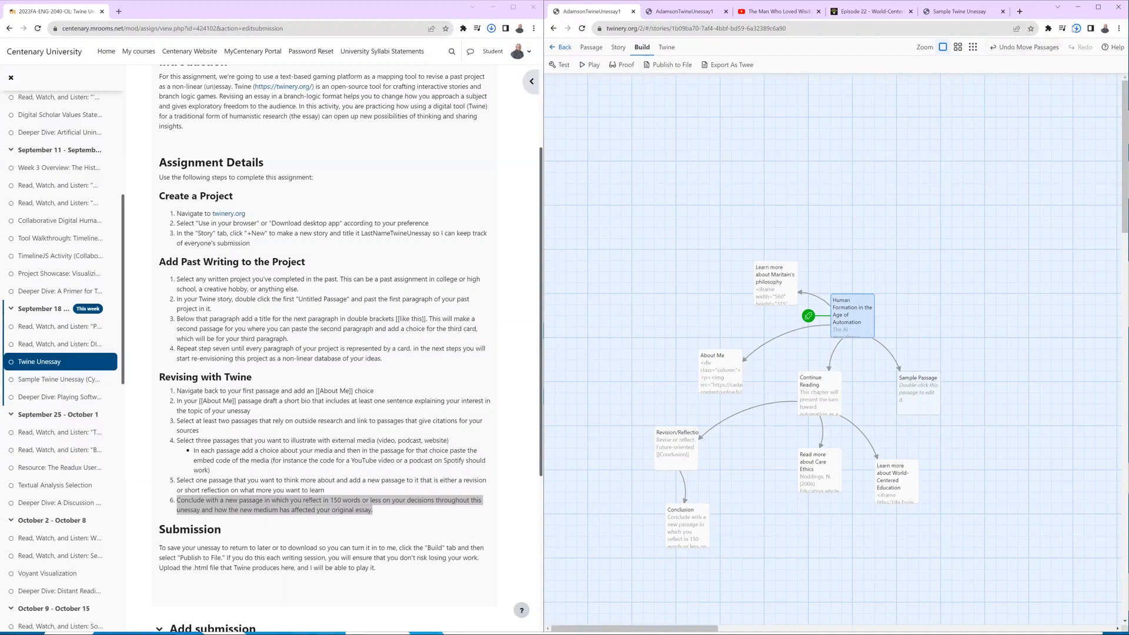
click(1077, 30)
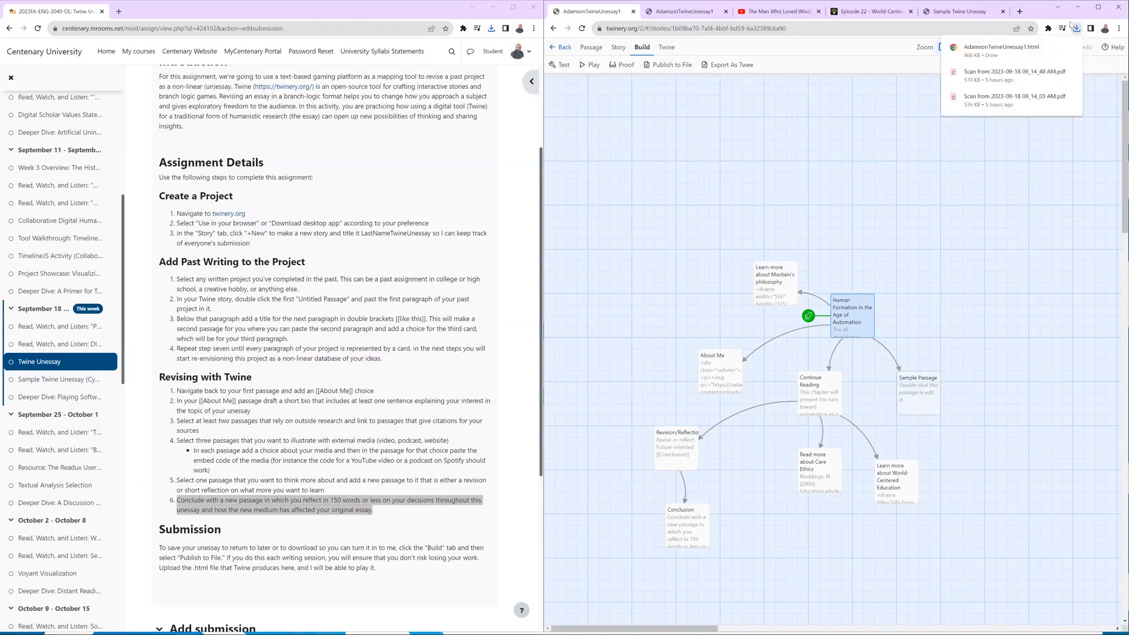
click(797, 117)
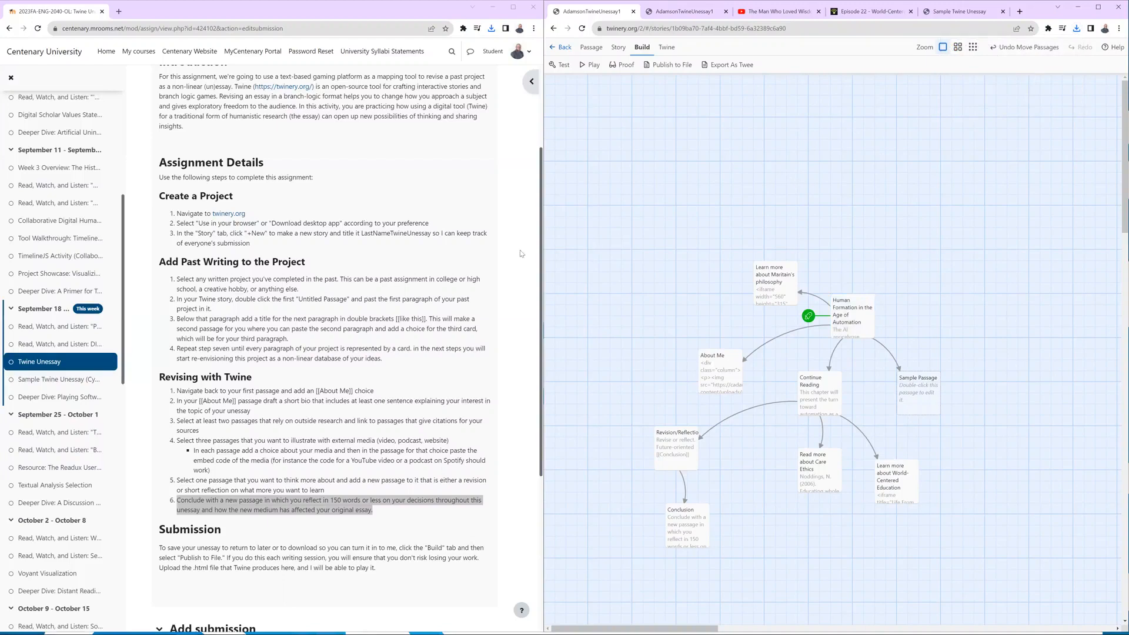
scroll(389, 294, down, 5)
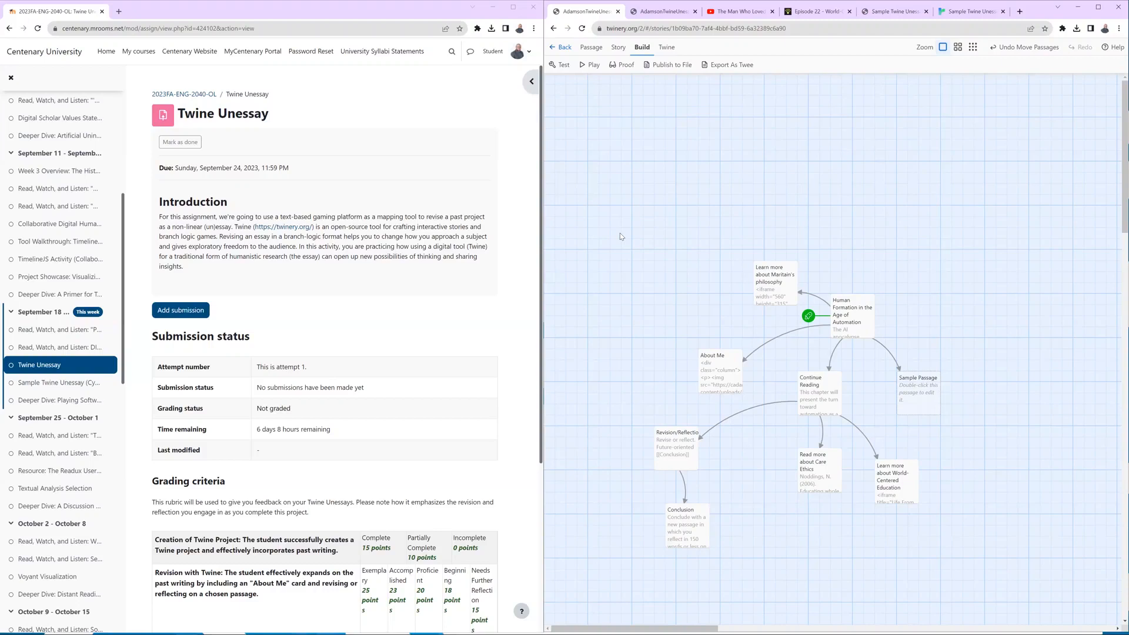
Open the Sample Twine Unessay map, shift the "But Hopkins doesn't seem all that liturgical..." passage slightly, and play the story.
click(882, 12)
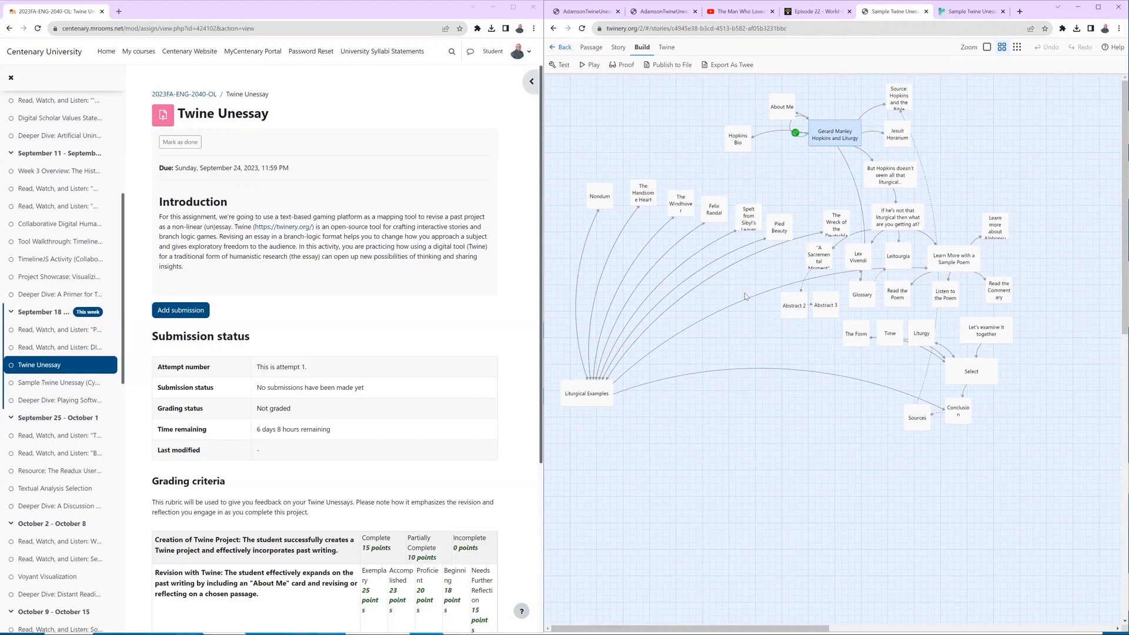
drag(897, 174, 877, 171)
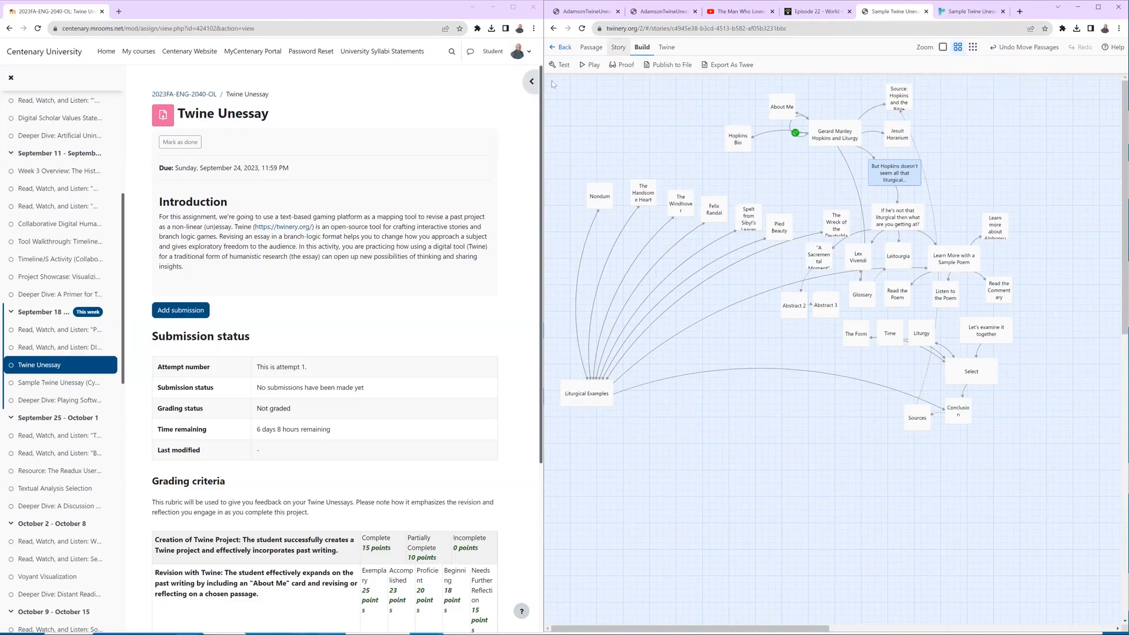
click(586, 66)
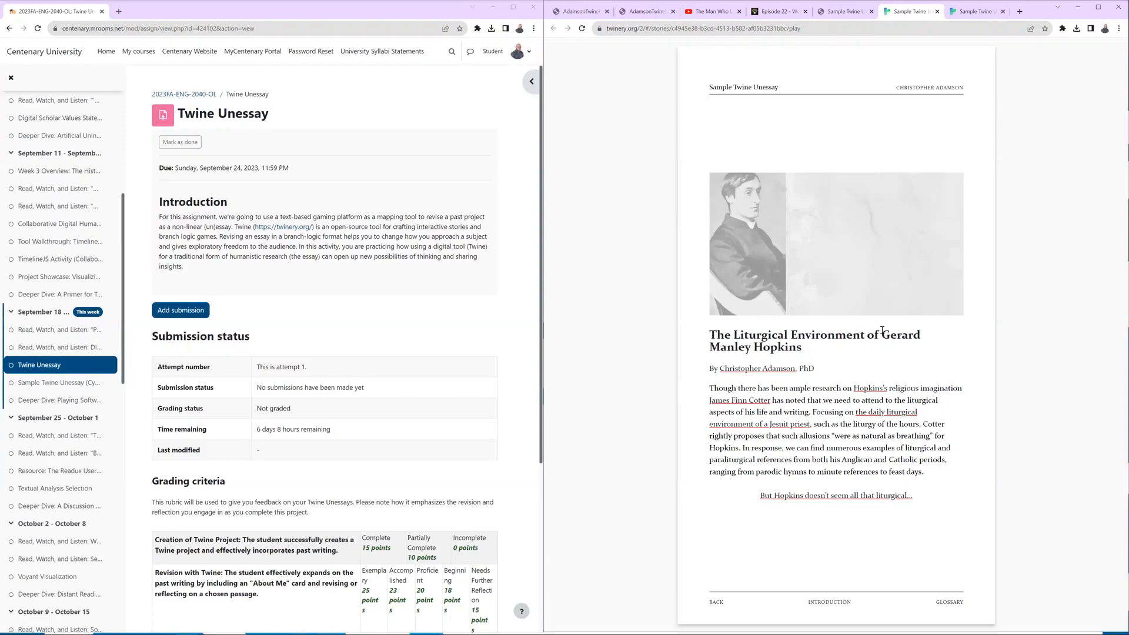
Open the Hopkins biography passage from the introduction and look through its embedded Poetry Foundation page and interview video.
click(871, 389)
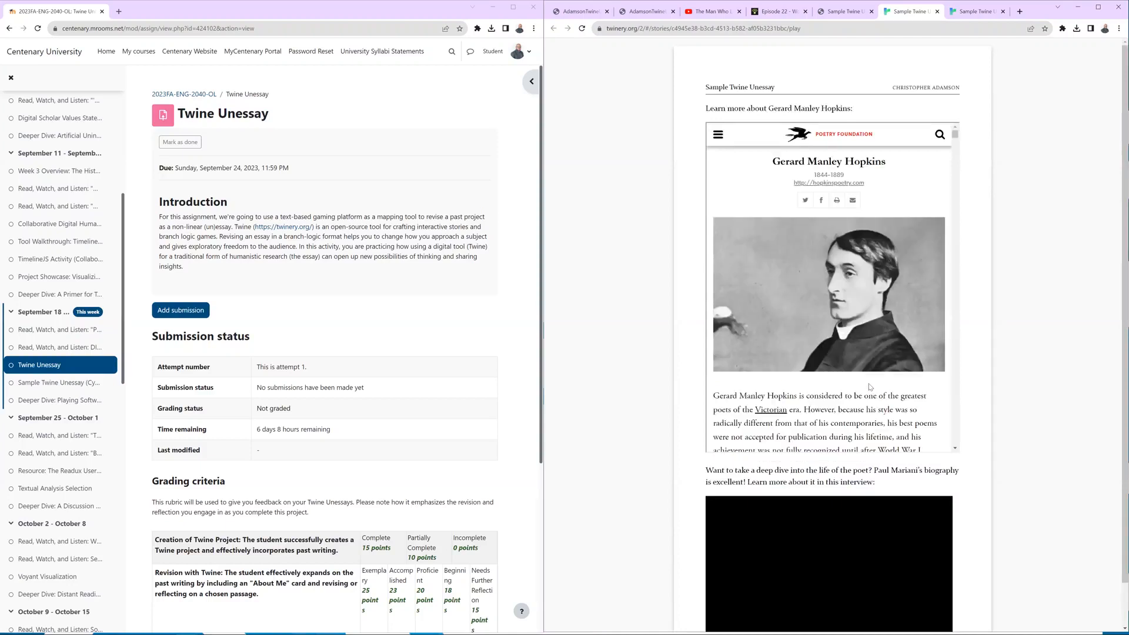
scroll(870, 381, down, 3)
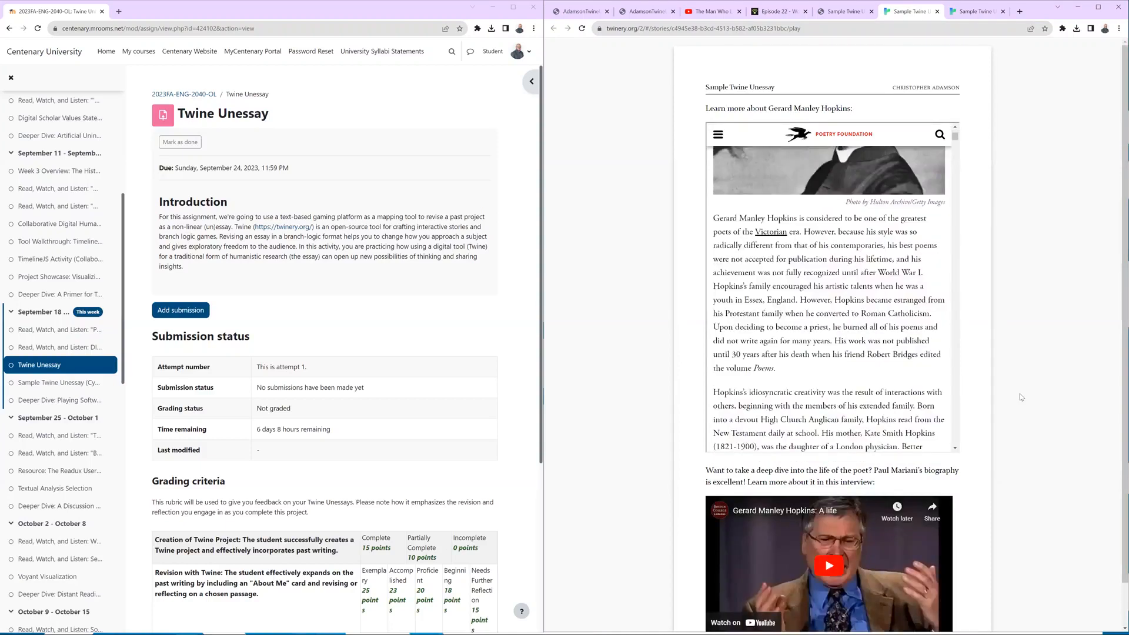
scroll(963, 389, down, 2)
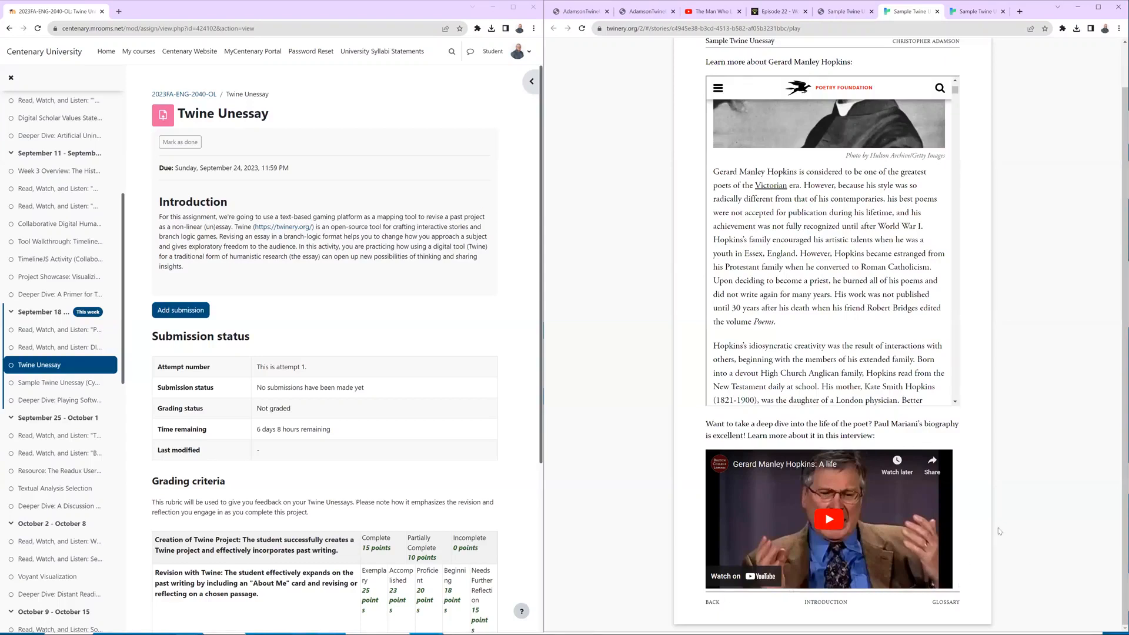
View the sample story's Glossary definitions and the author's bio passage, returning to the Introduction after each.
click(947, 602)
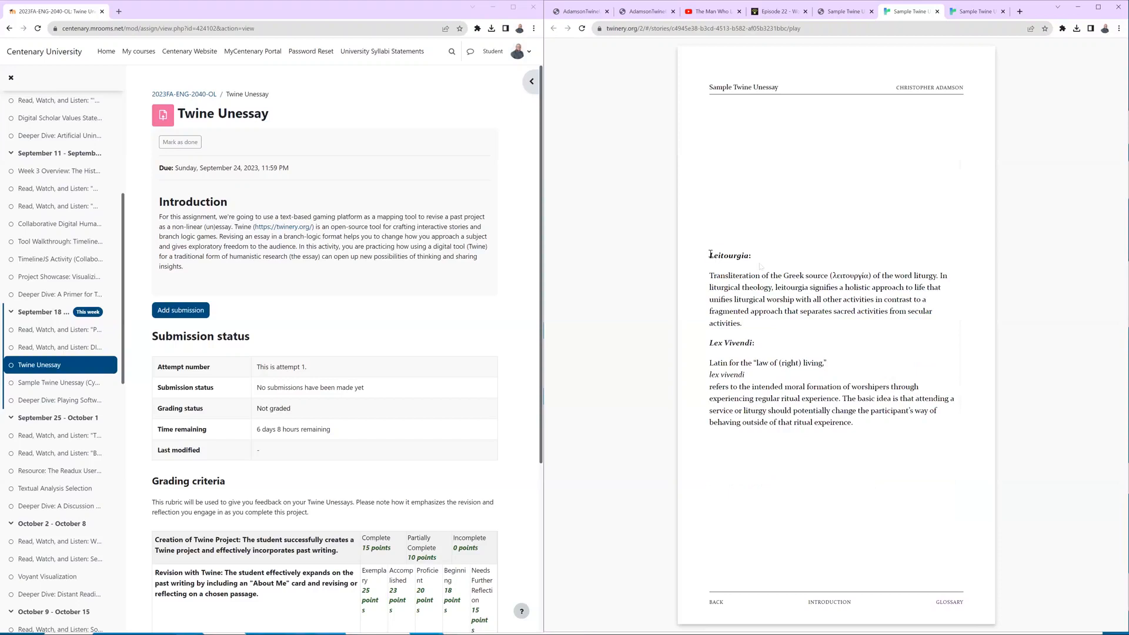
drag(711, 253, 947, 432)
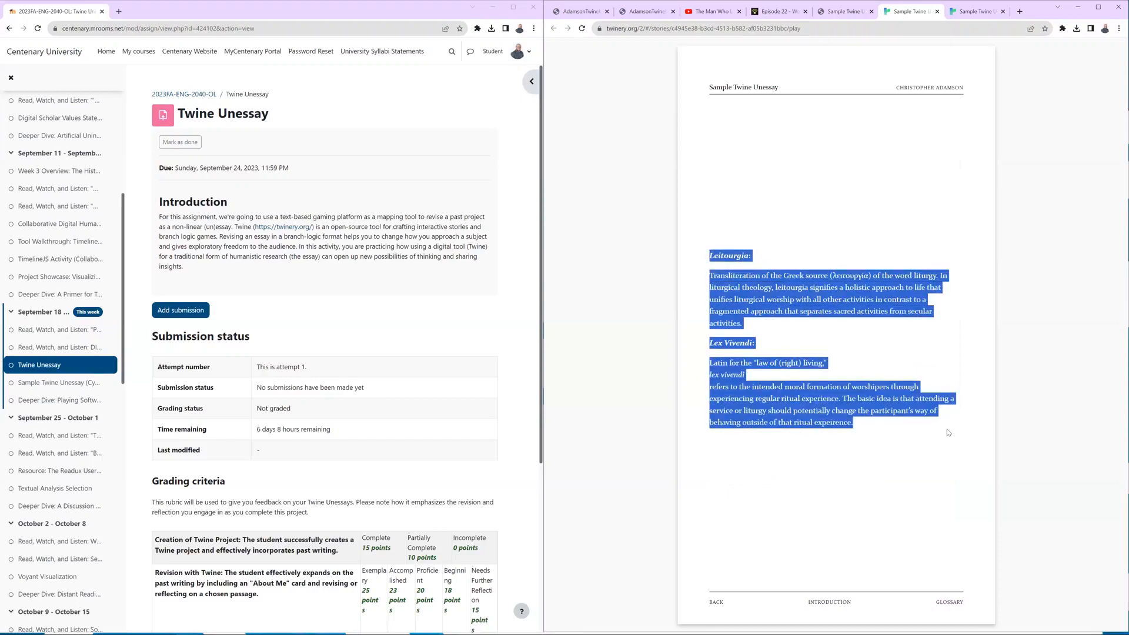
click(821, 603)
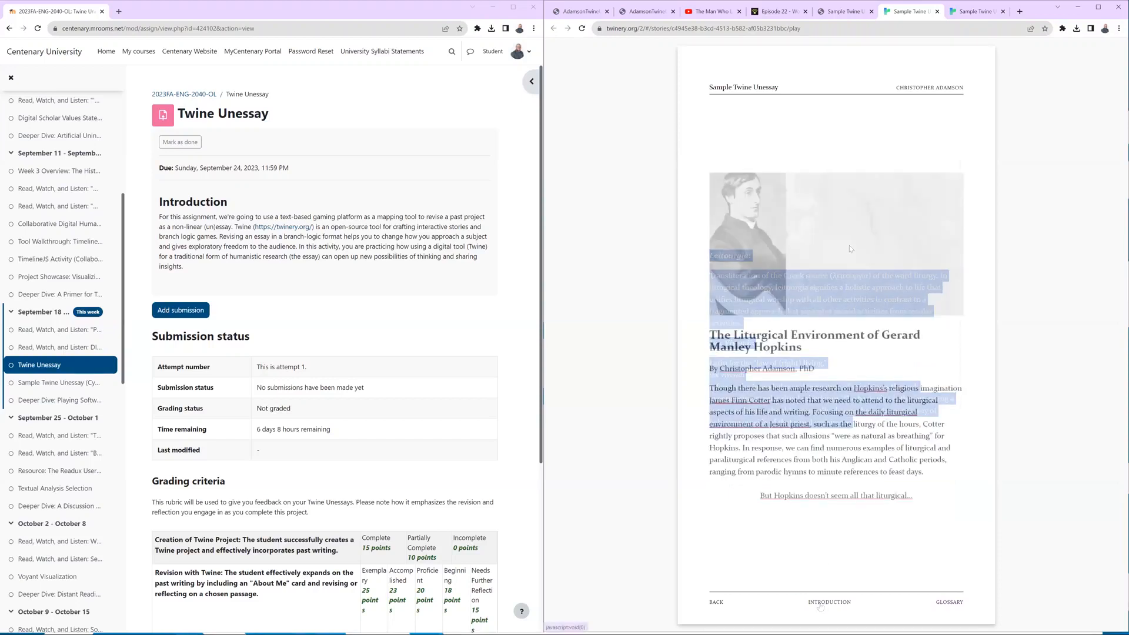
click(930, 88)
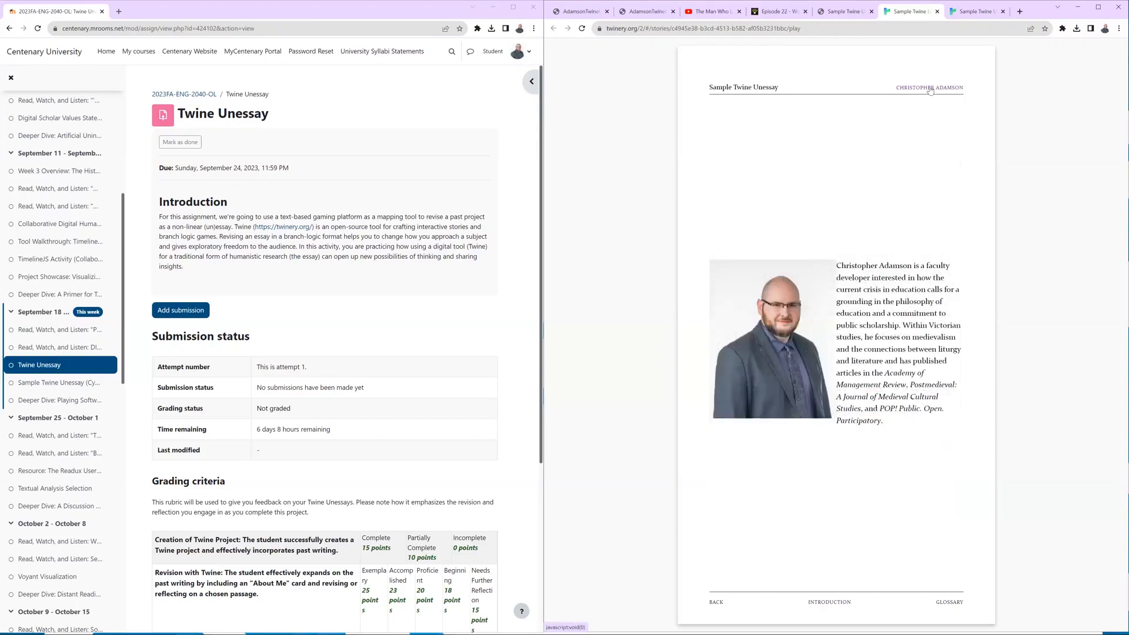
click(837, 605)
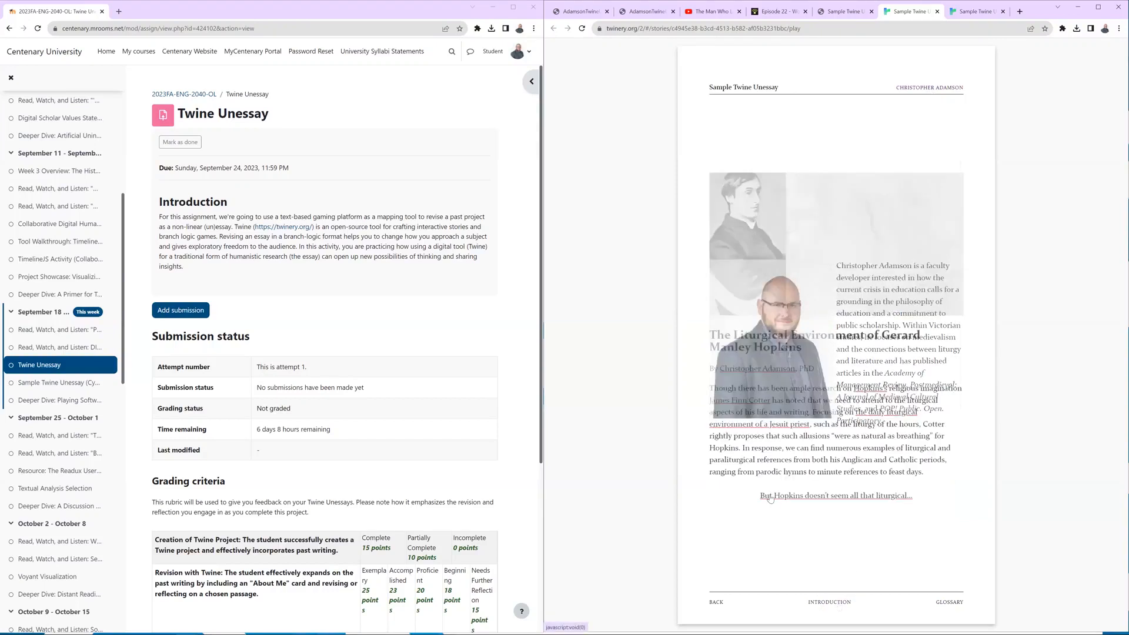
Follow the main links from the introduction through the argument passages to Learn More with a Sample Poem.
click(770, 497)
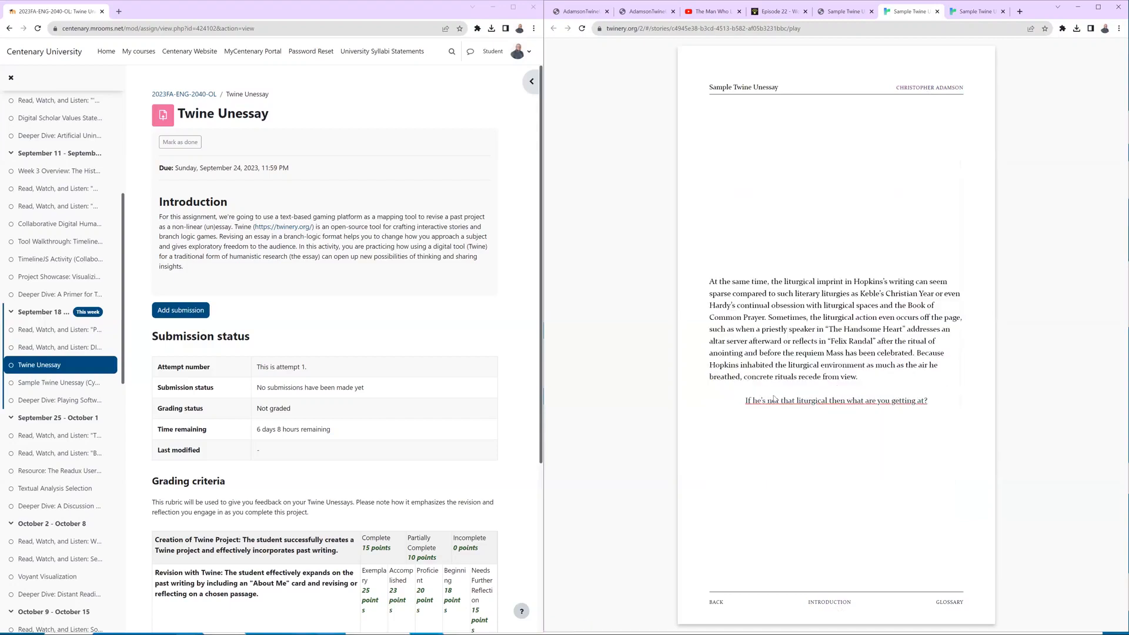
click(775, 400)
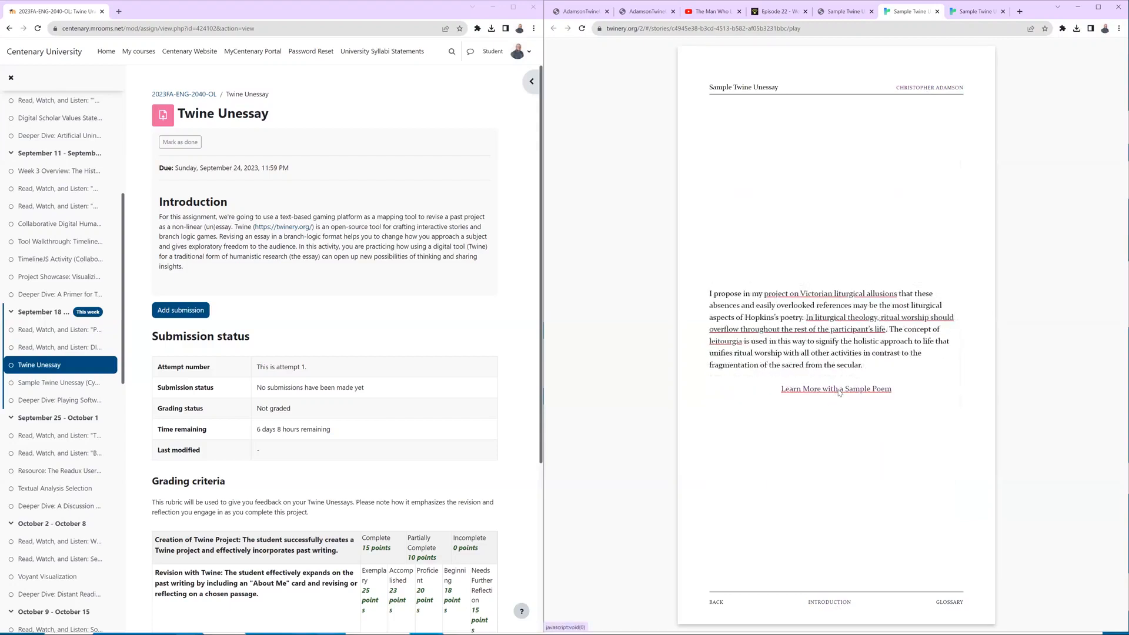
click(840, 391)
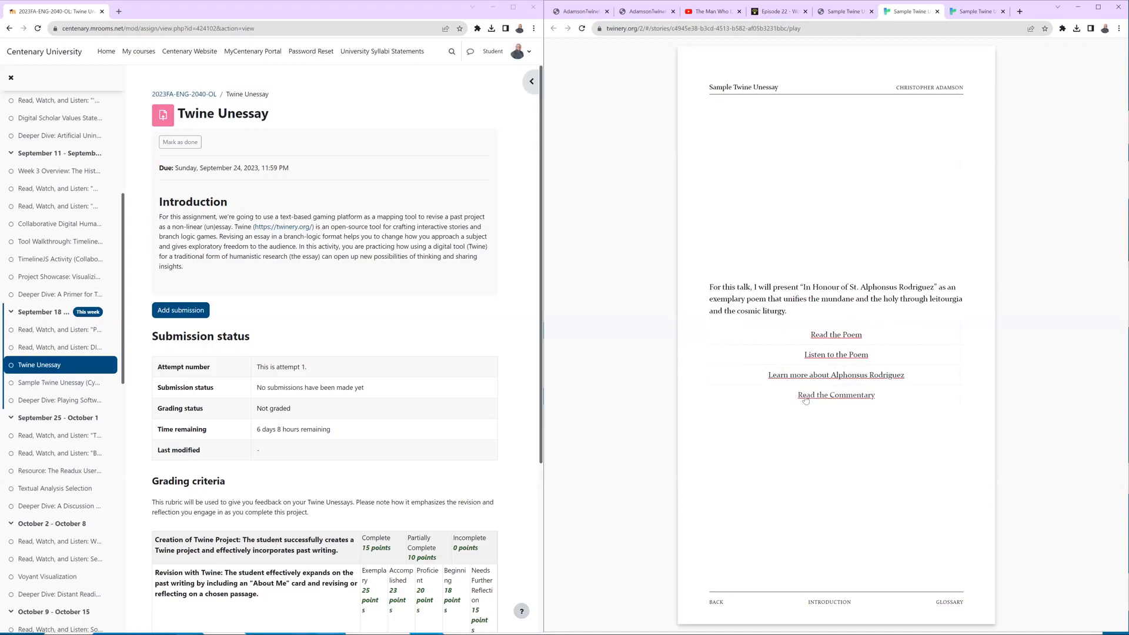
Preview the Read the Commentary, Listen to the Poem and Learn more about Alphonsus Rodriguez passages, and return to the Introduction.
click(813, 395)
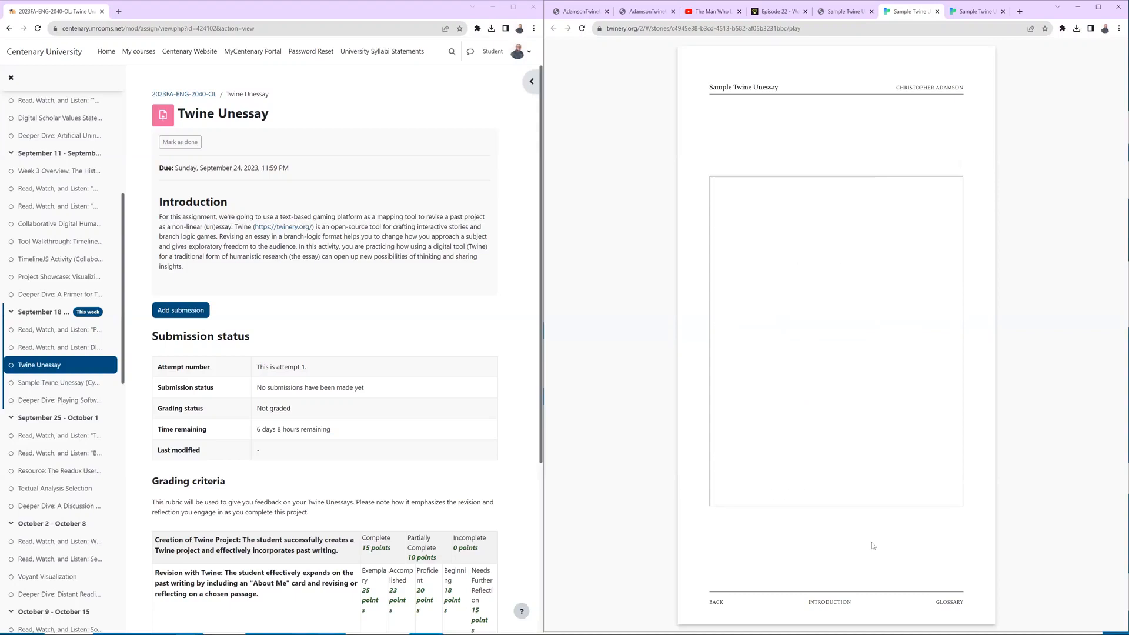
click(724, 602)
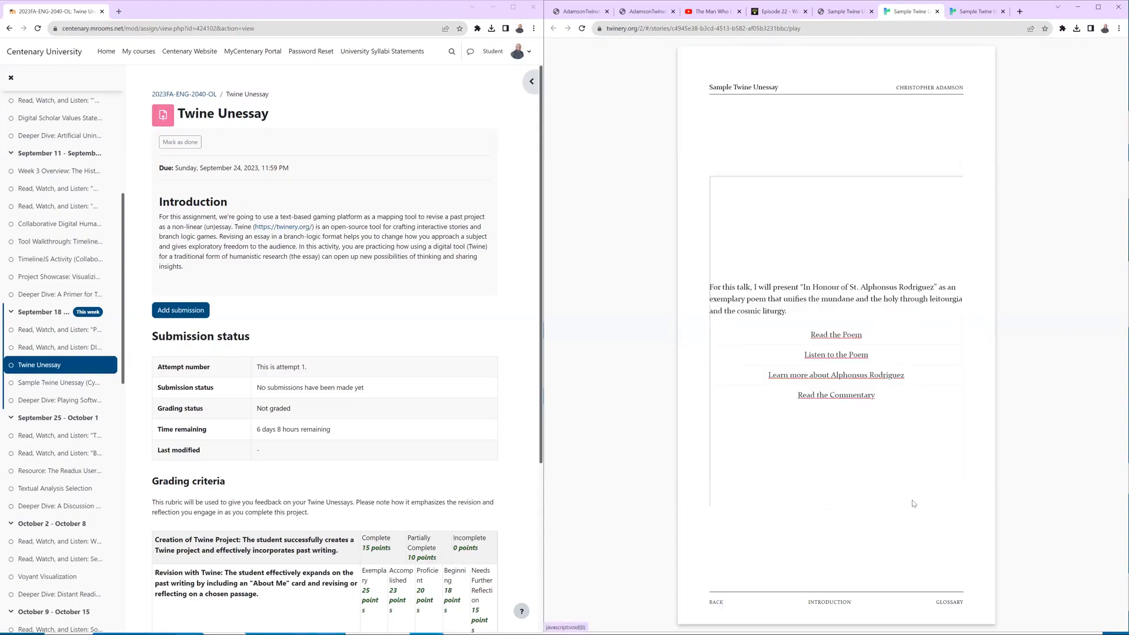
click(835, 355)
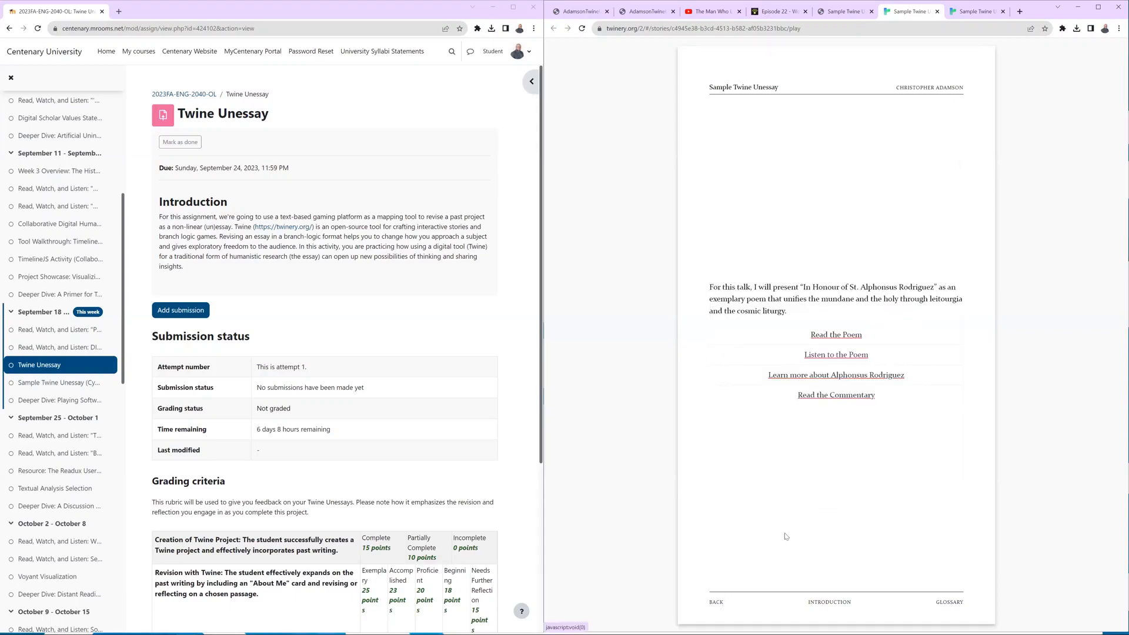
click(718, 602)
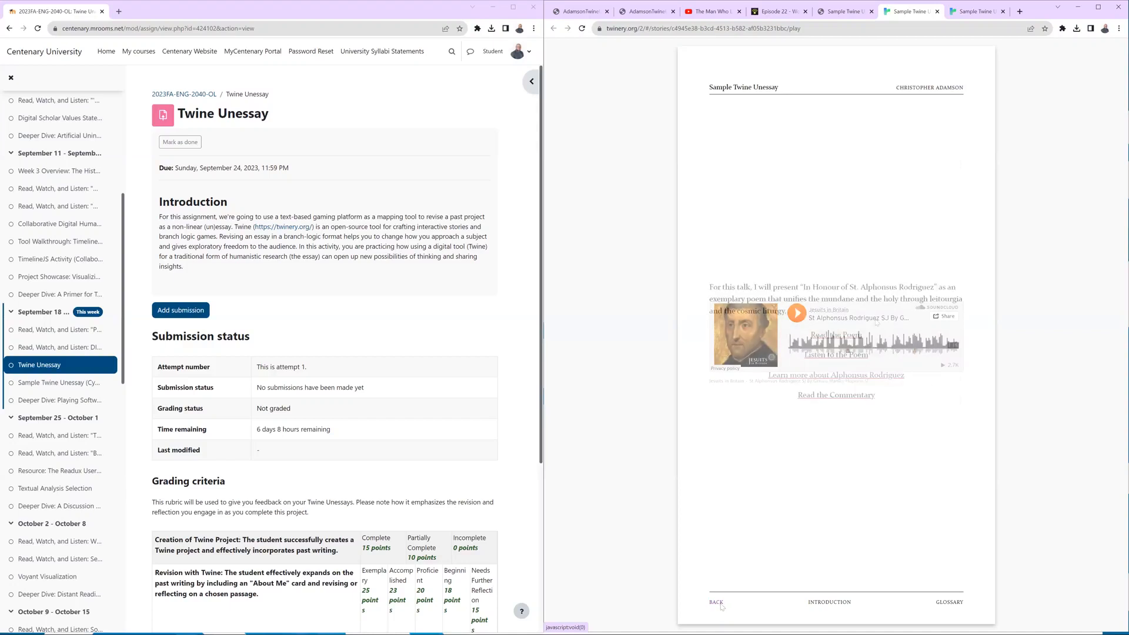
click(830, 377)
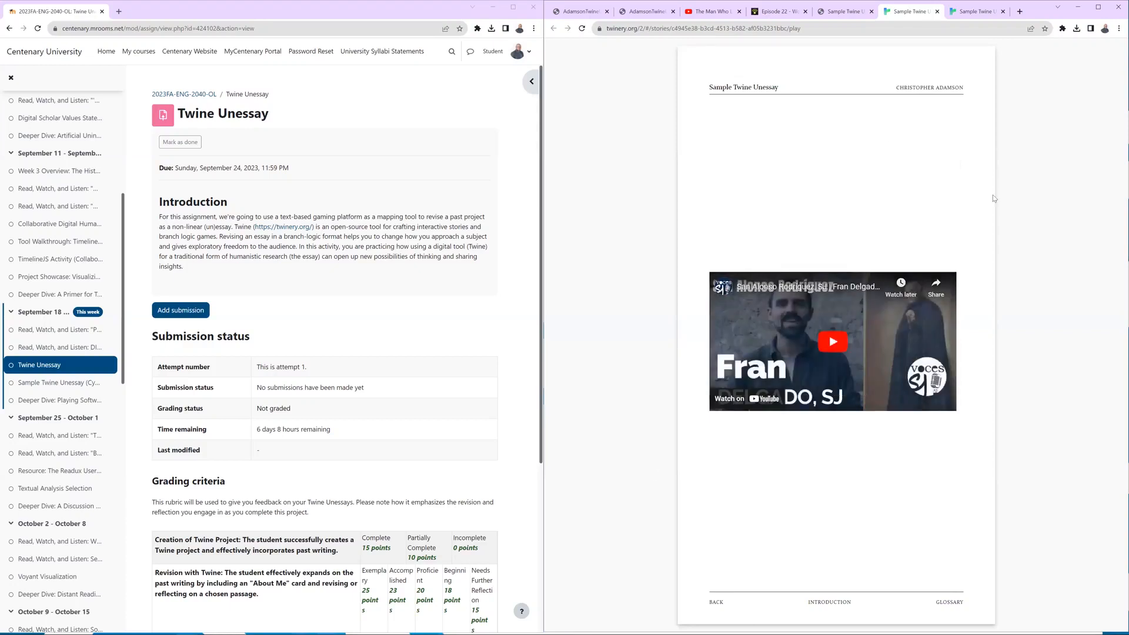
click(812, 603)
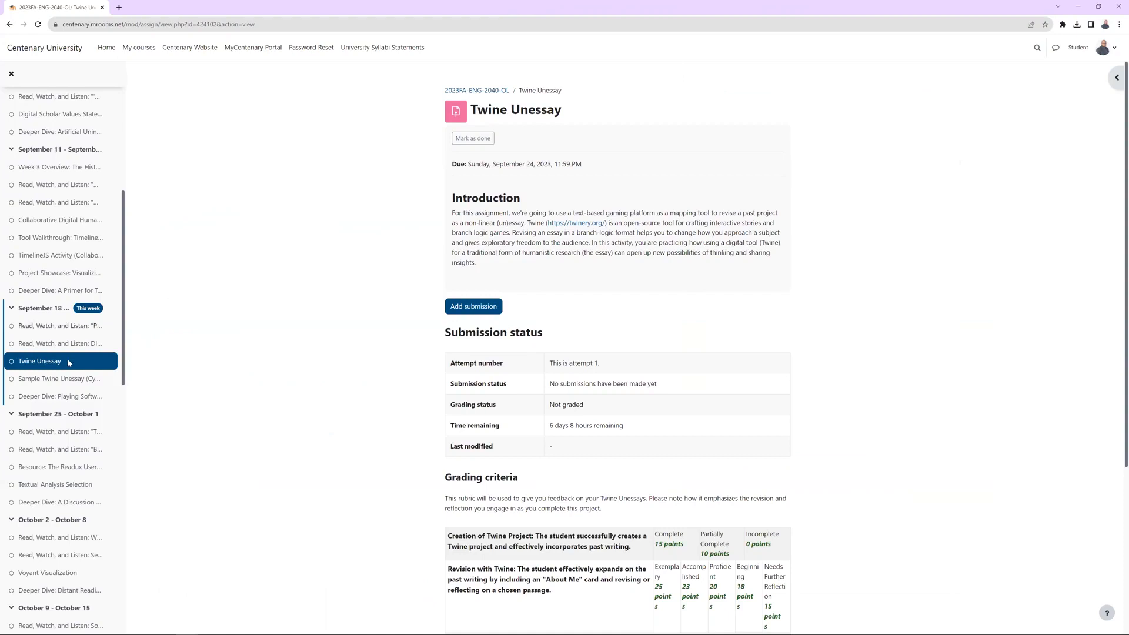
Review the Twine Unessay grading criteria, highlighting the rating levels for Creation of Twine Project and Revision with Twine.
click(466, 306)
scroll(781, 228, down, 4)
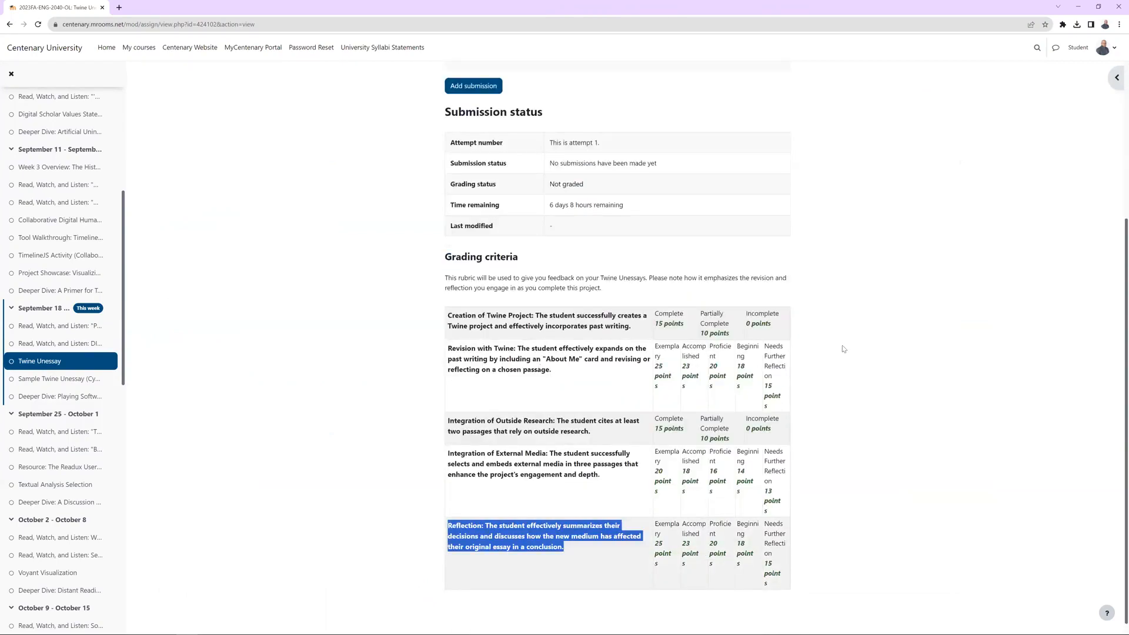
click(447, 253)
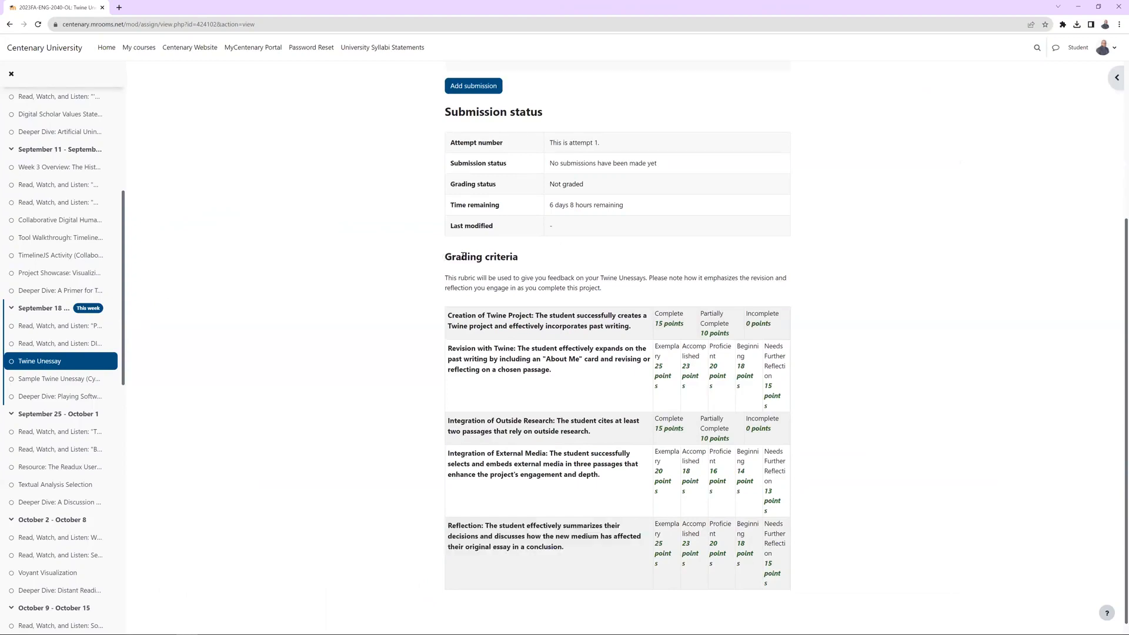
drag(448, 254, 525, 260)
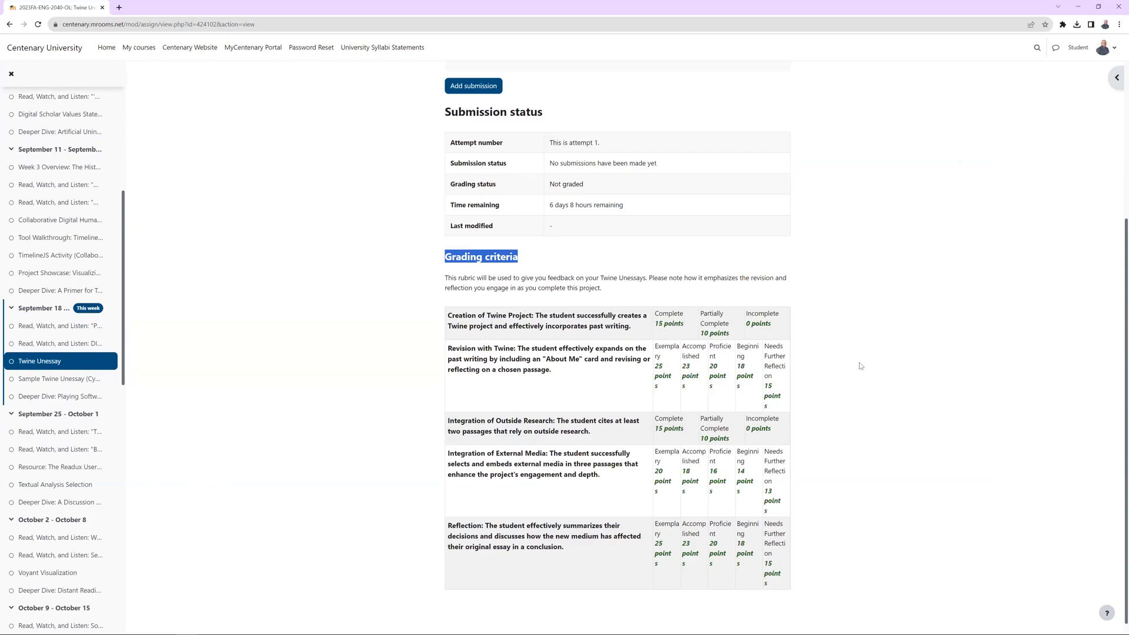
drag(656, 313, 742, 325)
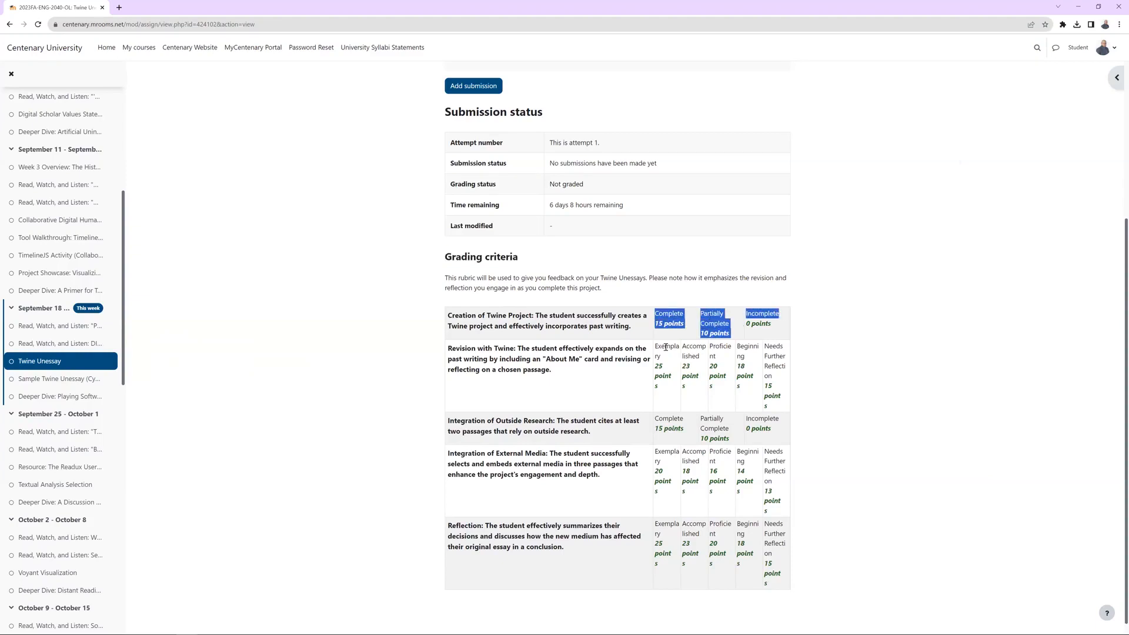
drag(656, 347, 786, 372)
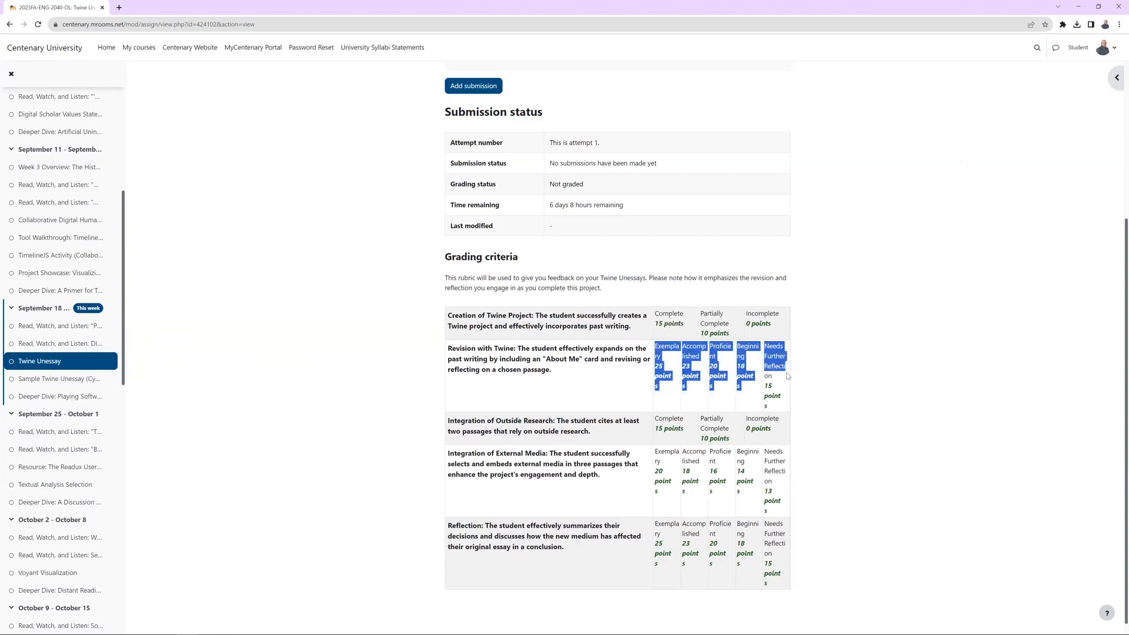
click(821, 391)
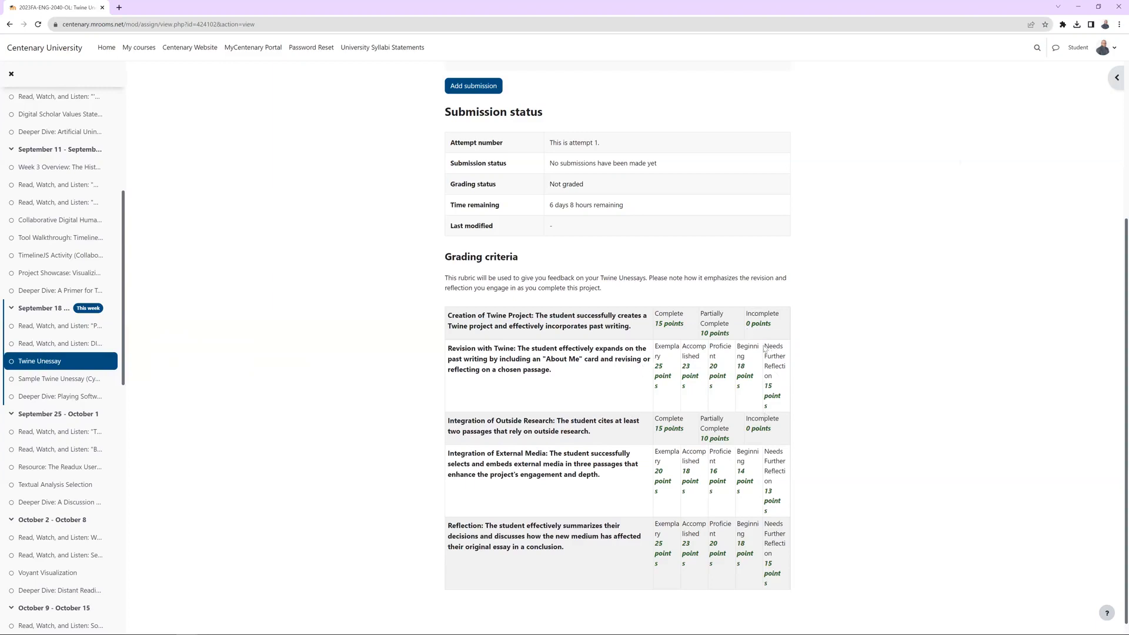
drag(766, 345, 786, 405)
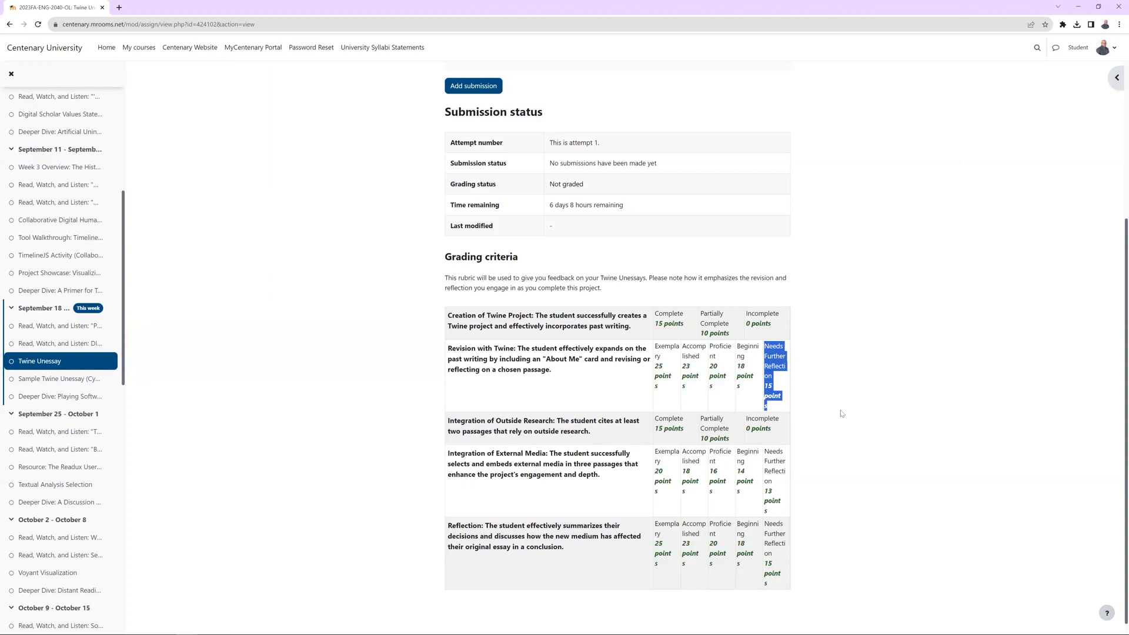
Read through the rubric criteria from Creation of Twine Project to Reflection, highlighting the title or key wording of each.
click(856, 411)
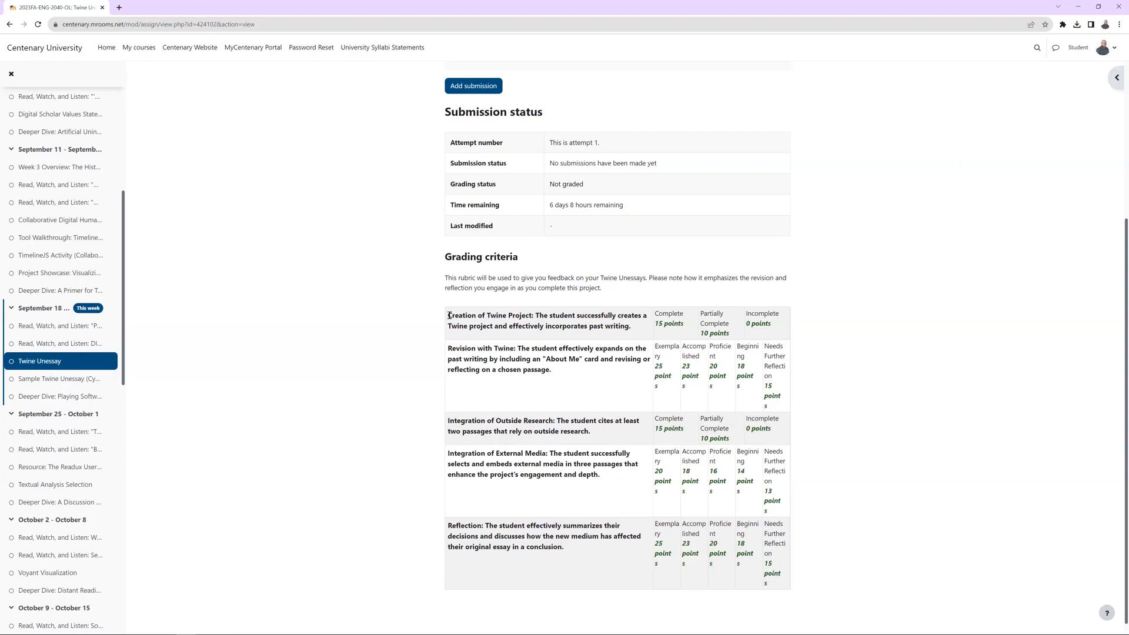
drag(448, 316, 525, 353)
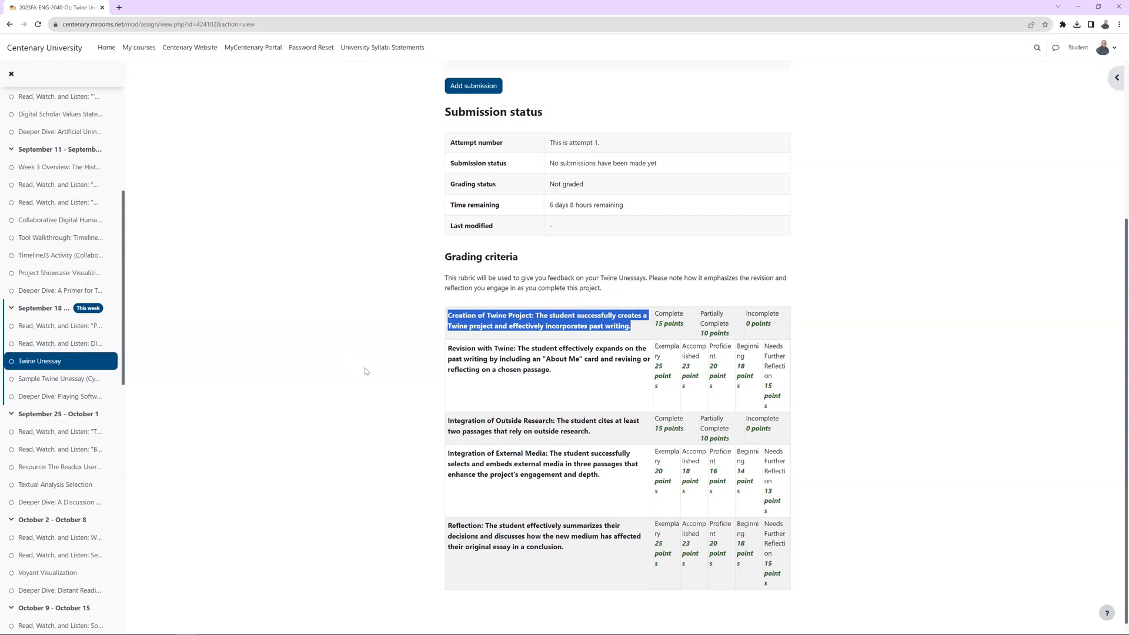
click(449, 347)
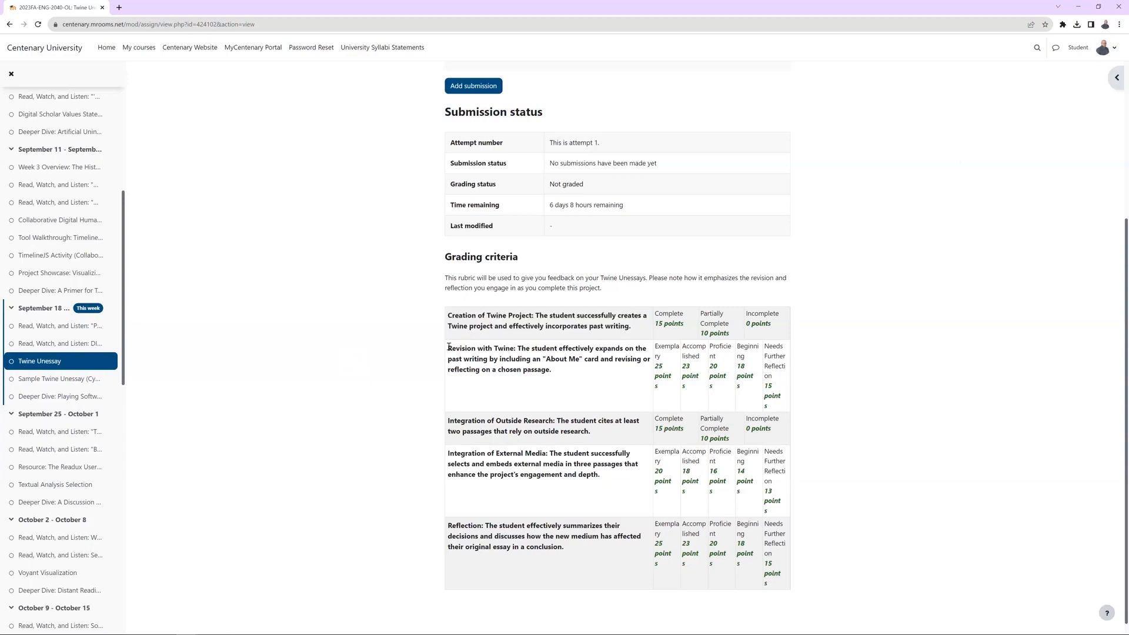
drag(448, 349, 521, 349)
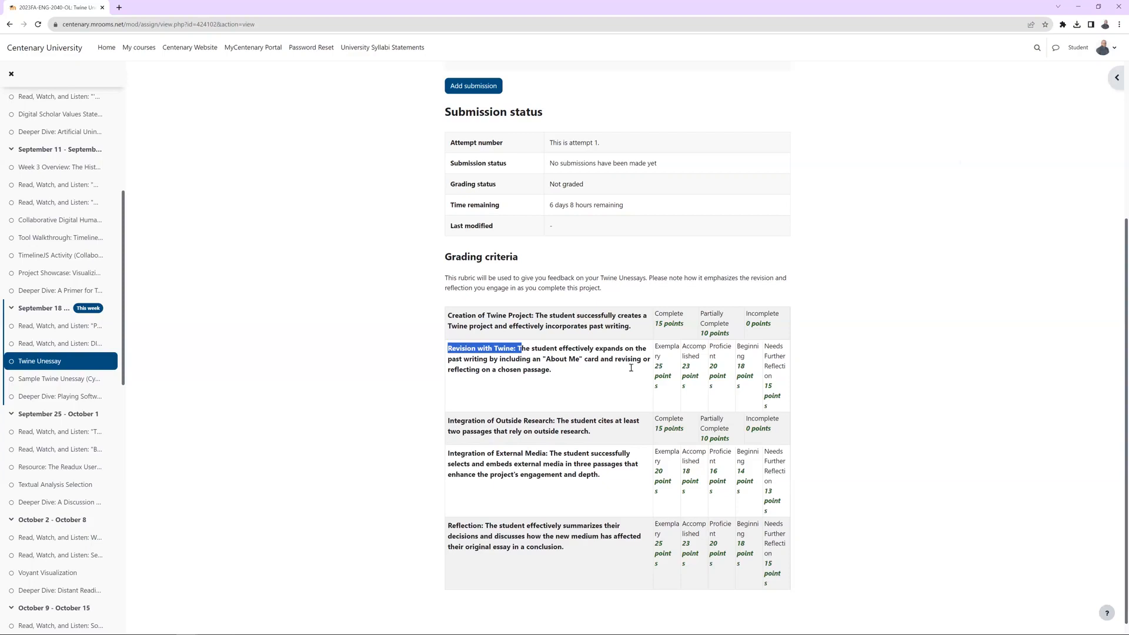
drag(615, 359, 553, 374)
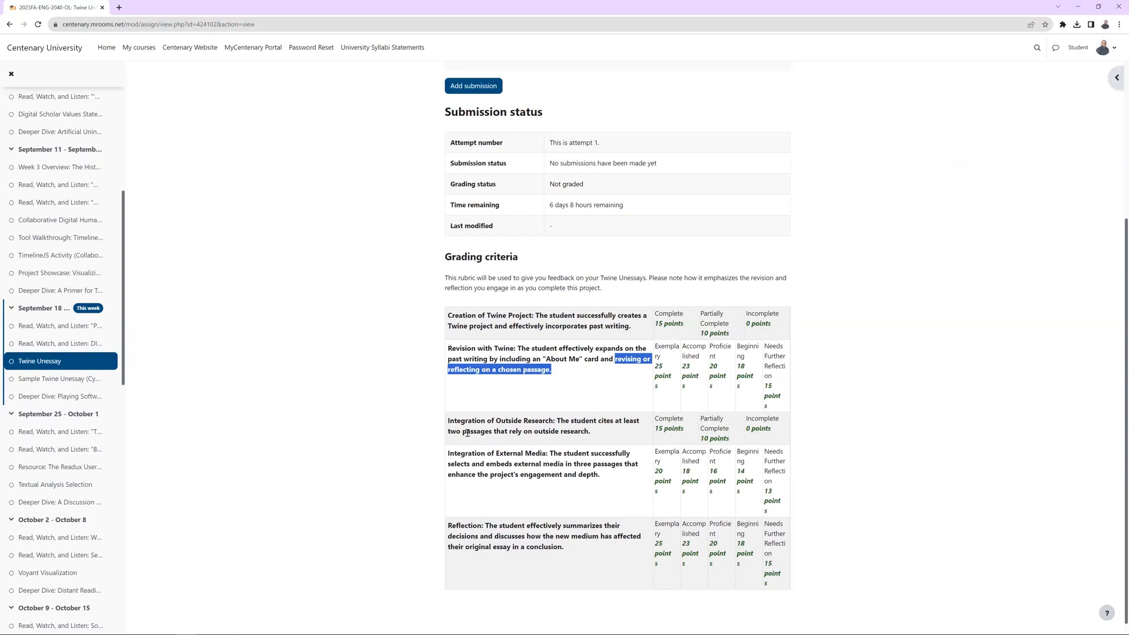
drag(447, 421, 555, 421)
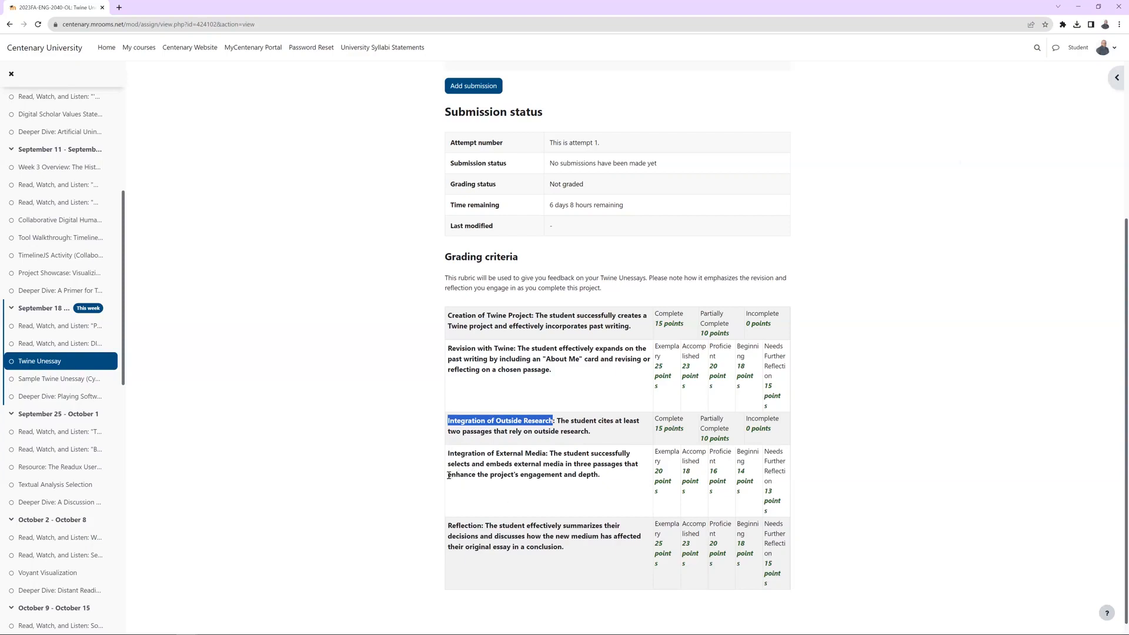
drag(449, 474, 605, 488)
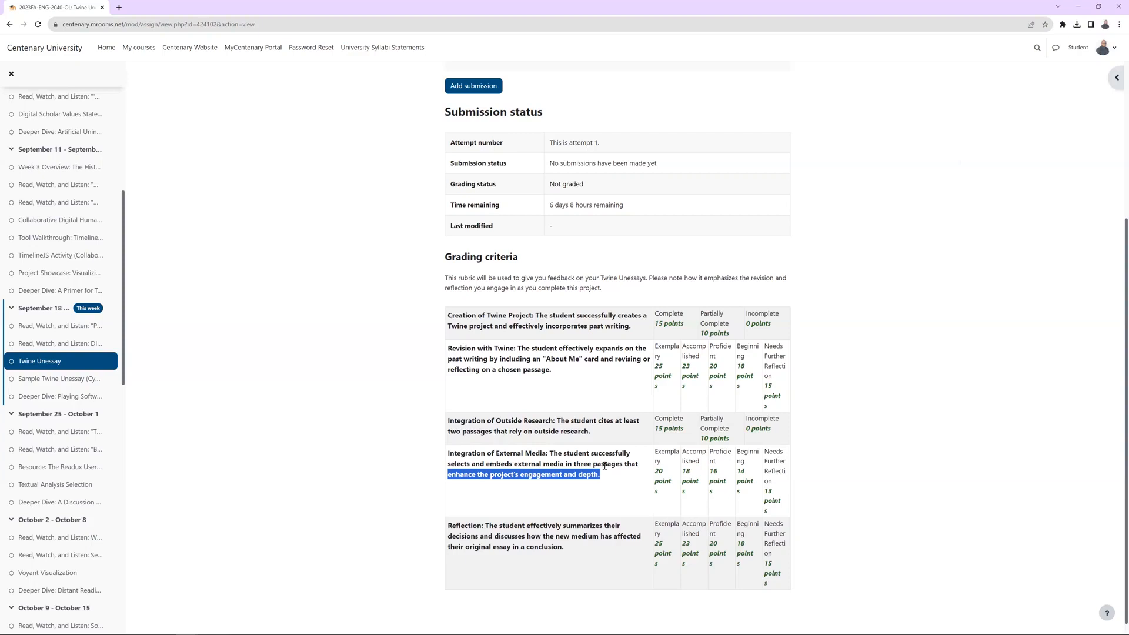
click(456, 527)
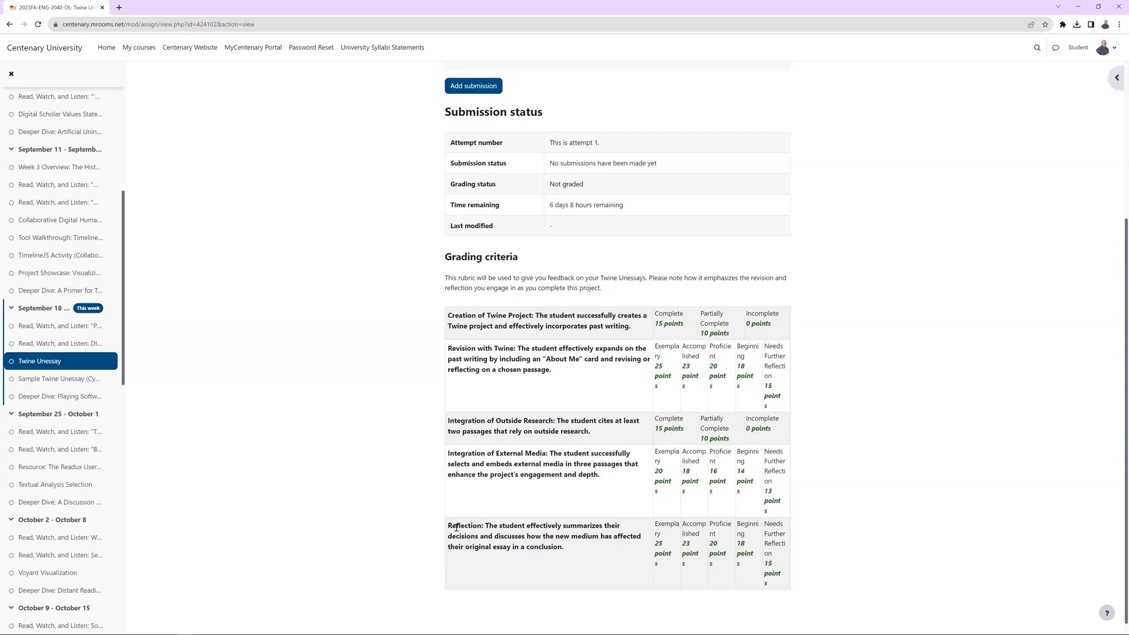
drag(449, 527, 486, 526)
Re-examine the Integration of External Media, Revision with Twine and Reflection criteria, highlighting their full descriptions for comparison.
drag(610, 477, 447, 460)
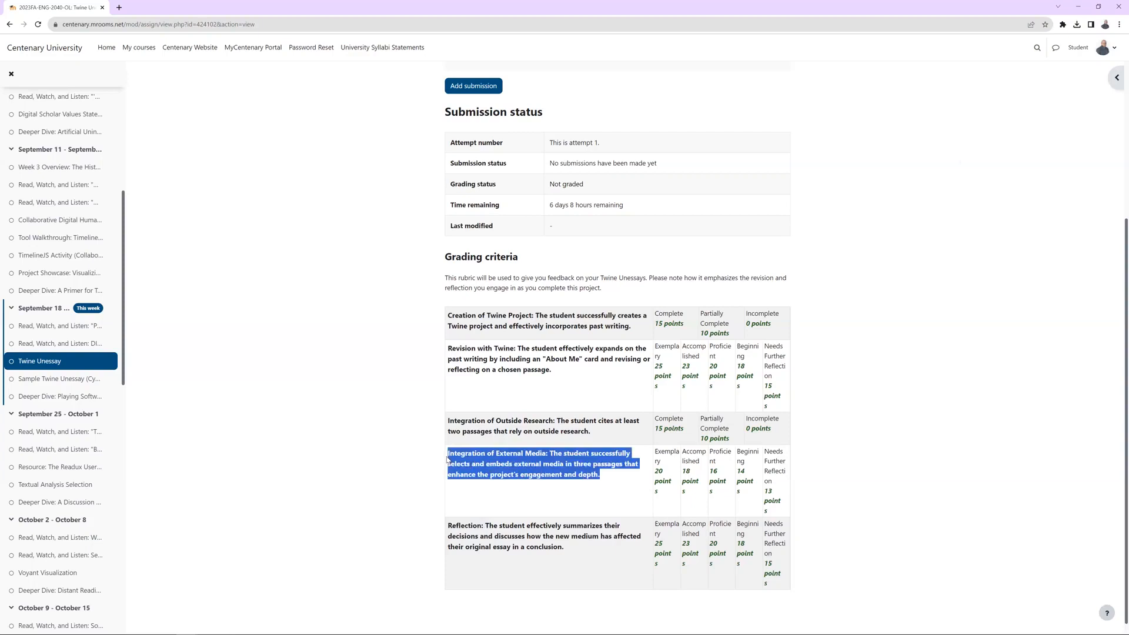
drag(559, 373, 445, 351)
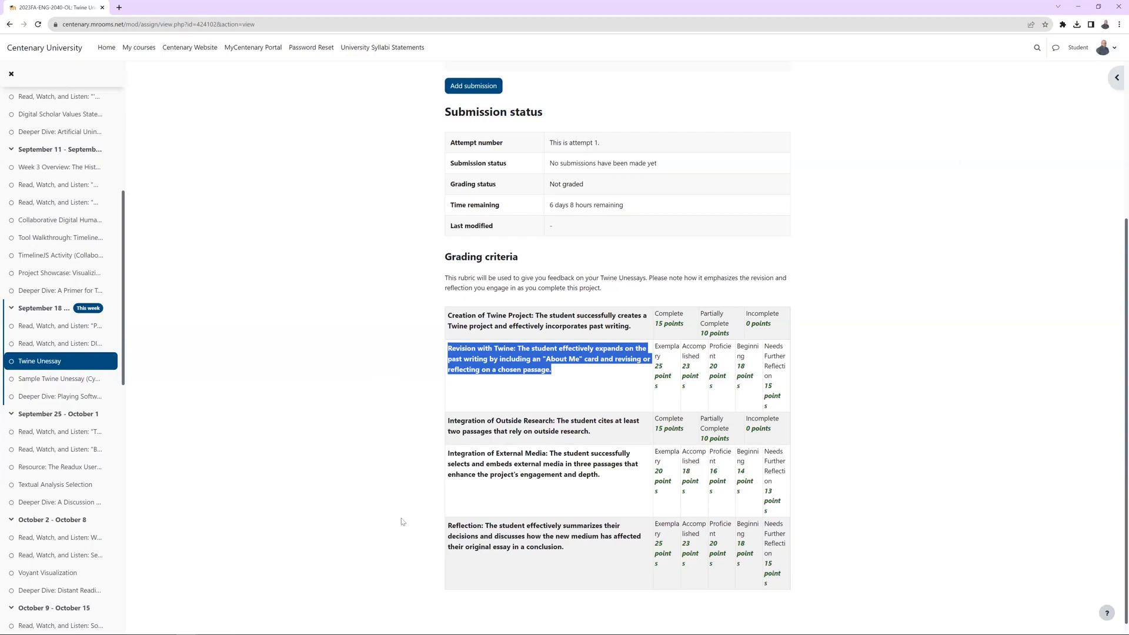
drag(577, 544, 446, 533)
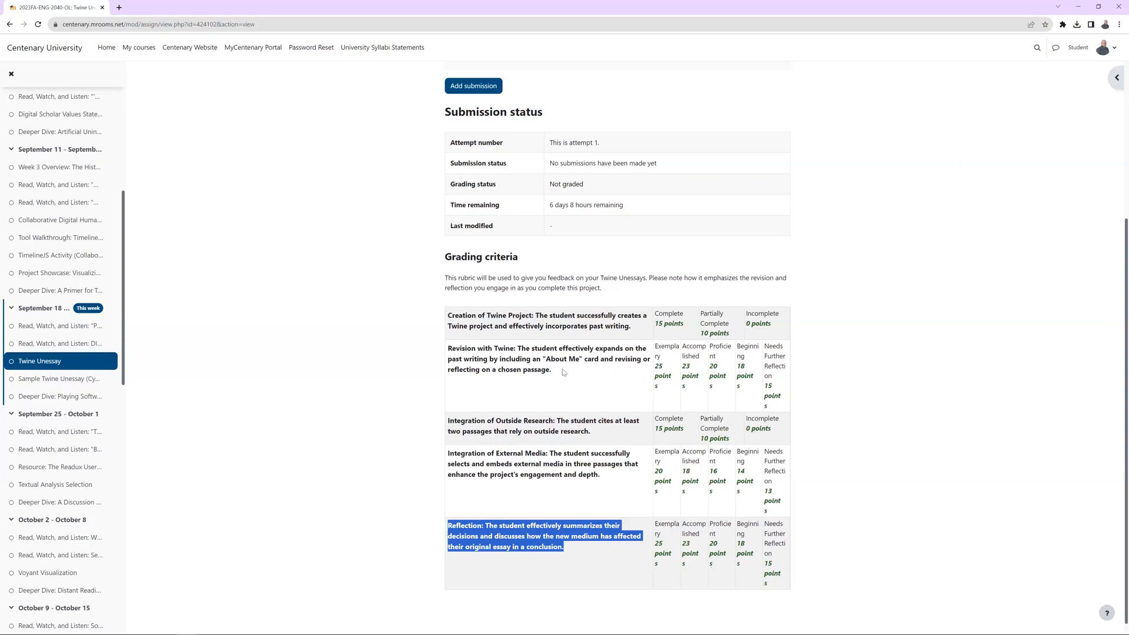
drag(551, 370, 449, 353)
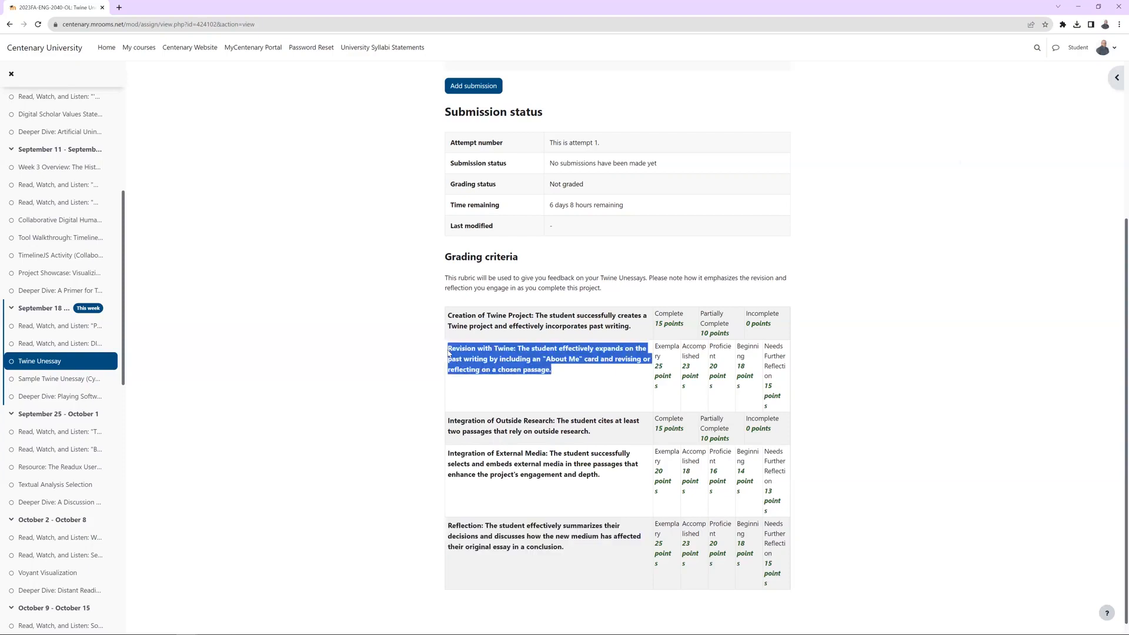
click(563, 544)
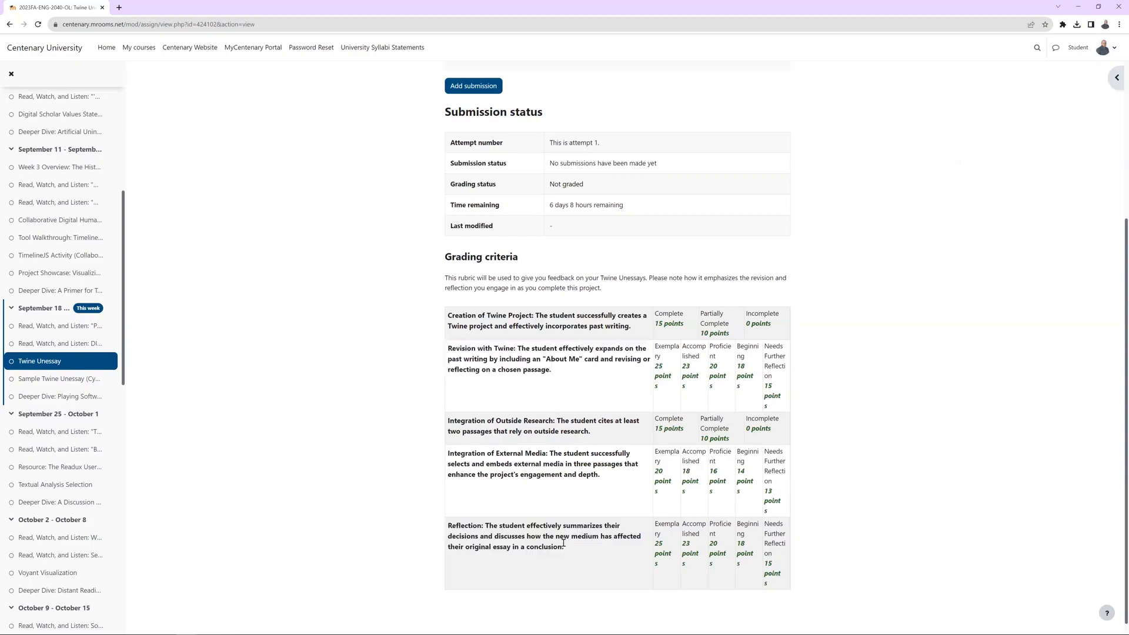
drag(564, 547, 448, 523)
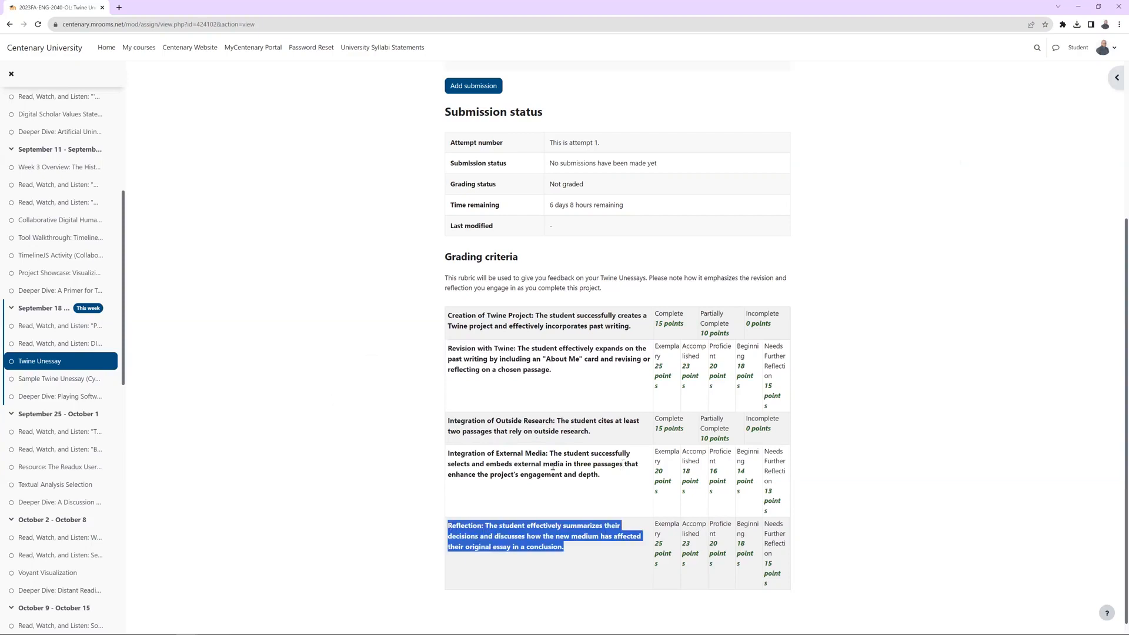
drag(600, 475, 448, 454)
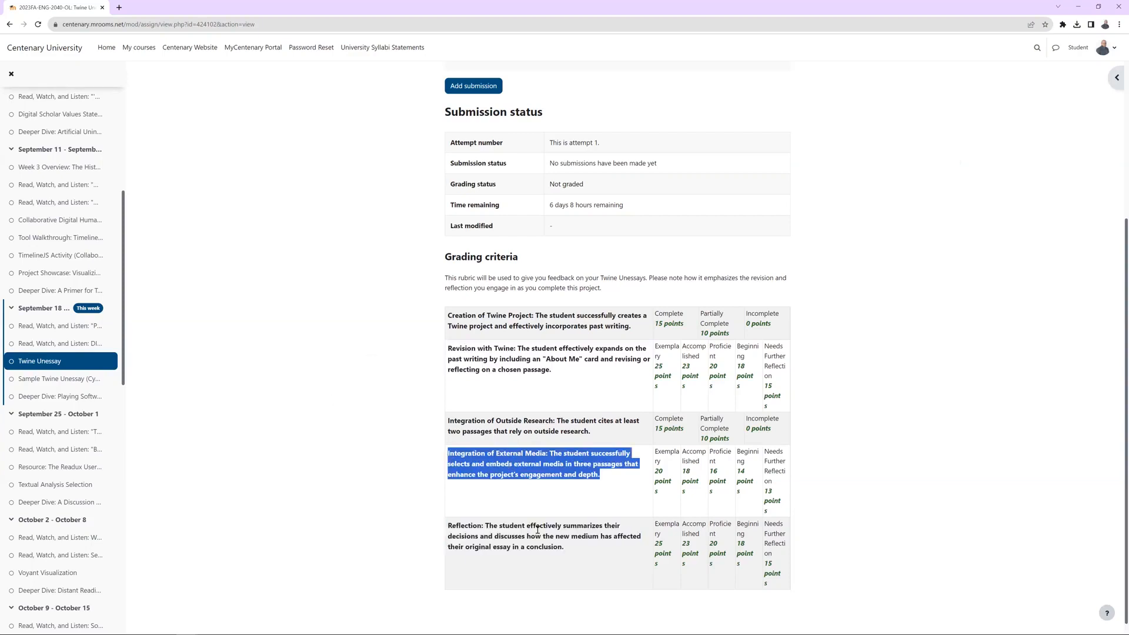